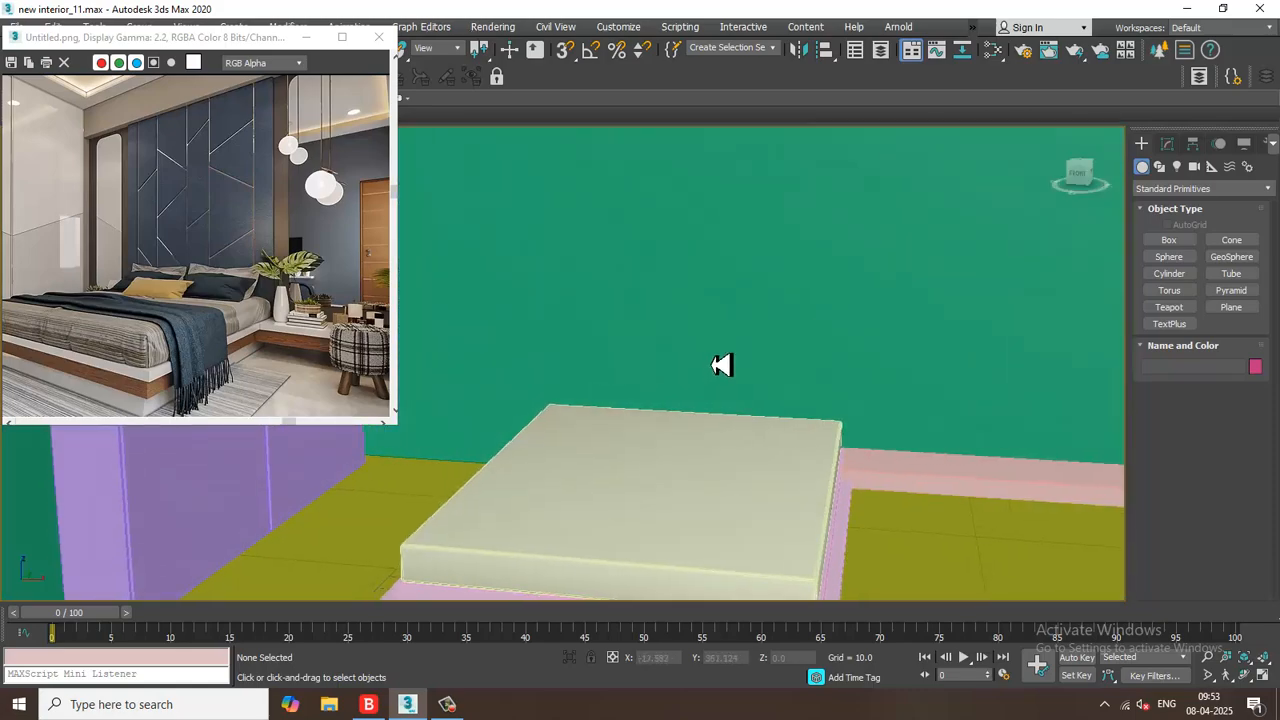
# - Create a flat box about 26 long, 43 wide and 1.2 high at the bed's foot and raise it to about Z 23.7
pyautogui.click(1170, 241)
pyautogui.keyDown('alt'); pyautogui.moveTo(777, 394); pyautogui.dragTo(623, 445, button='middle'); pyautogui.keyUp('alt')
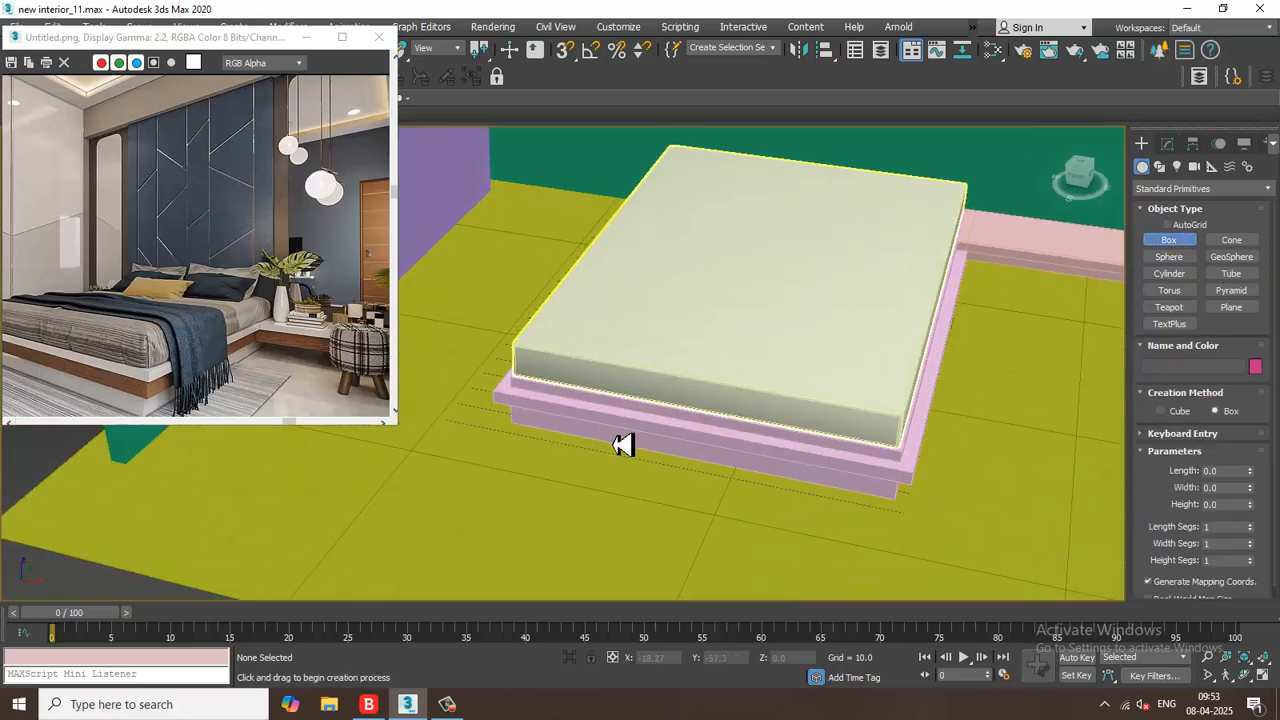
pyautogui.moveTo(527, 456); pyautogui.dragTo(646, 534)
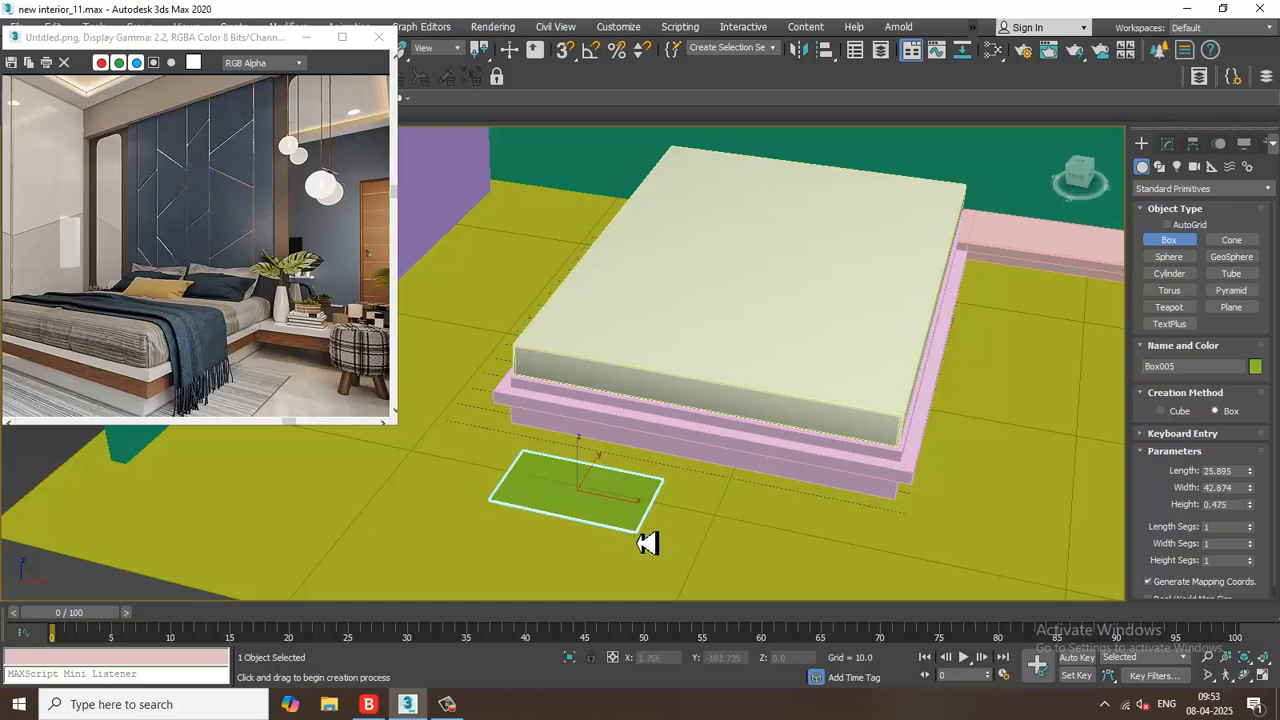
pyautogui.click(646, 534)
pyautogui.rightClick(646, 534)
pyautogui.keyDown('alt'); pyautogui.moveTo(646, 534); pyautogui.dragTo(585, 480, button='middle'); pyautogui.keyUp('alt')
pyautogui.moveTo(585, 480); pyautogui.dragTo(586, 393)
pyautogui.scroll(3, 586, 393)
# - Set the flat box's segments to 10 in length, 10 in width and 2 in height
pyautogui.click(1167, 144)
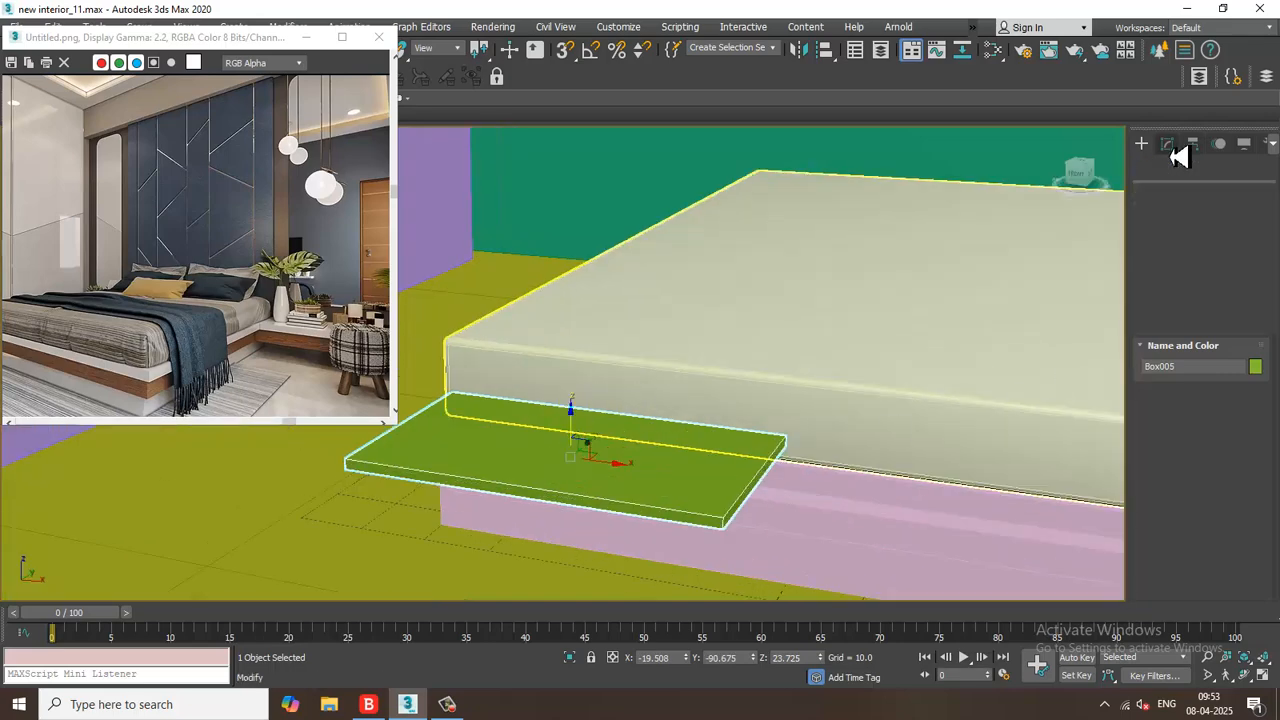
pyautogui.moveTo(1262, 441); pyautogui.dragTo(1262, 455)
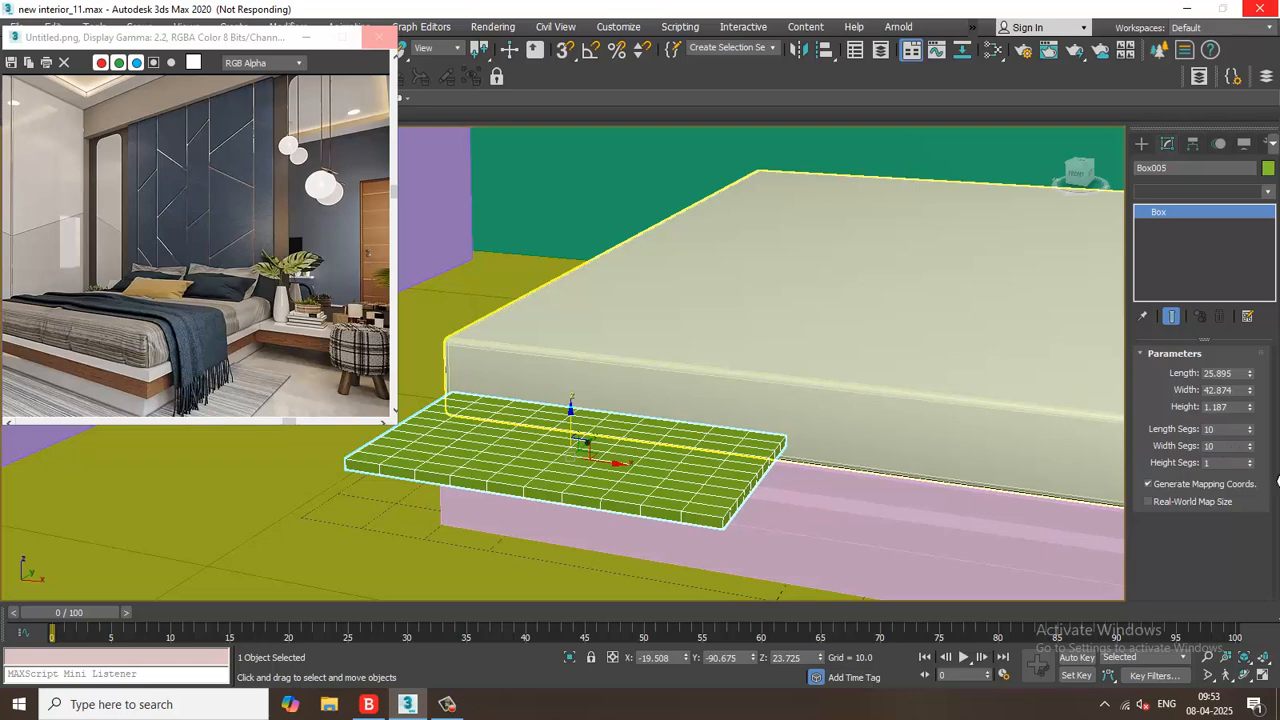
pyautogui.doubleClick(1250, 460)
pyautogui.click(1250, 466)
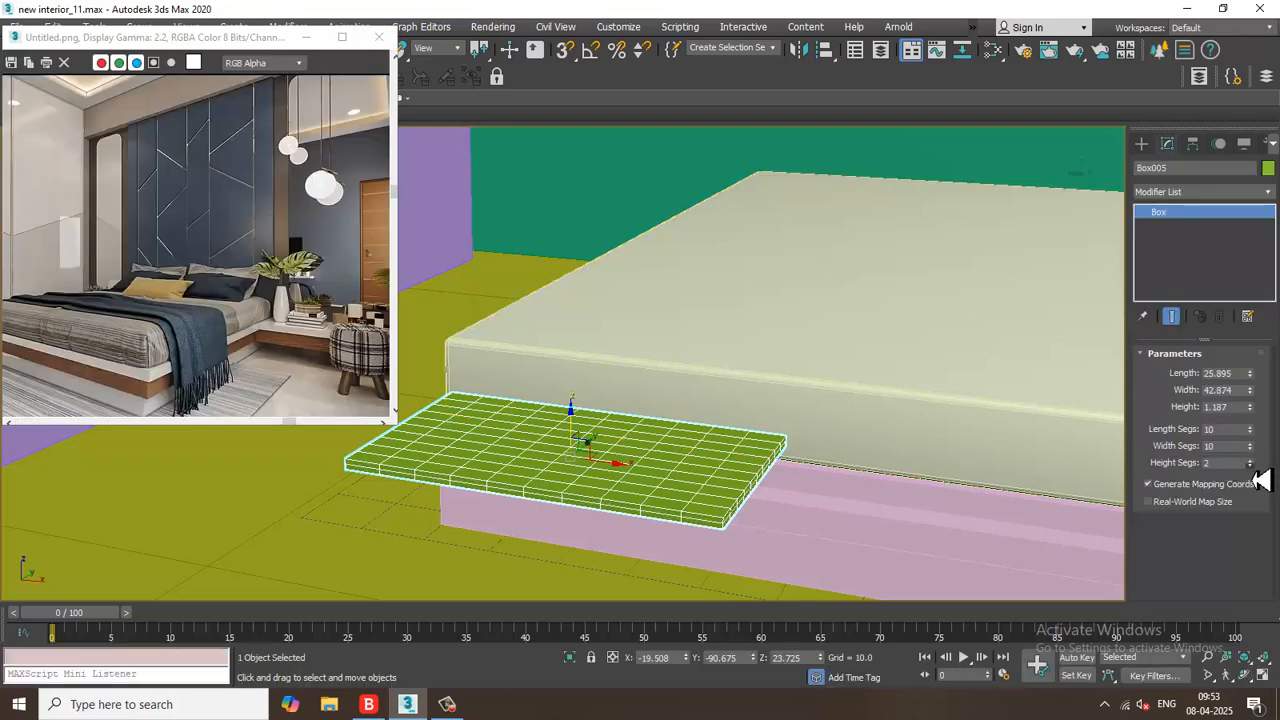
# - Apply a TurboSmooth modifier to the segmented box and convert it to Editable Poly
pyautogui.click(1200, 191)
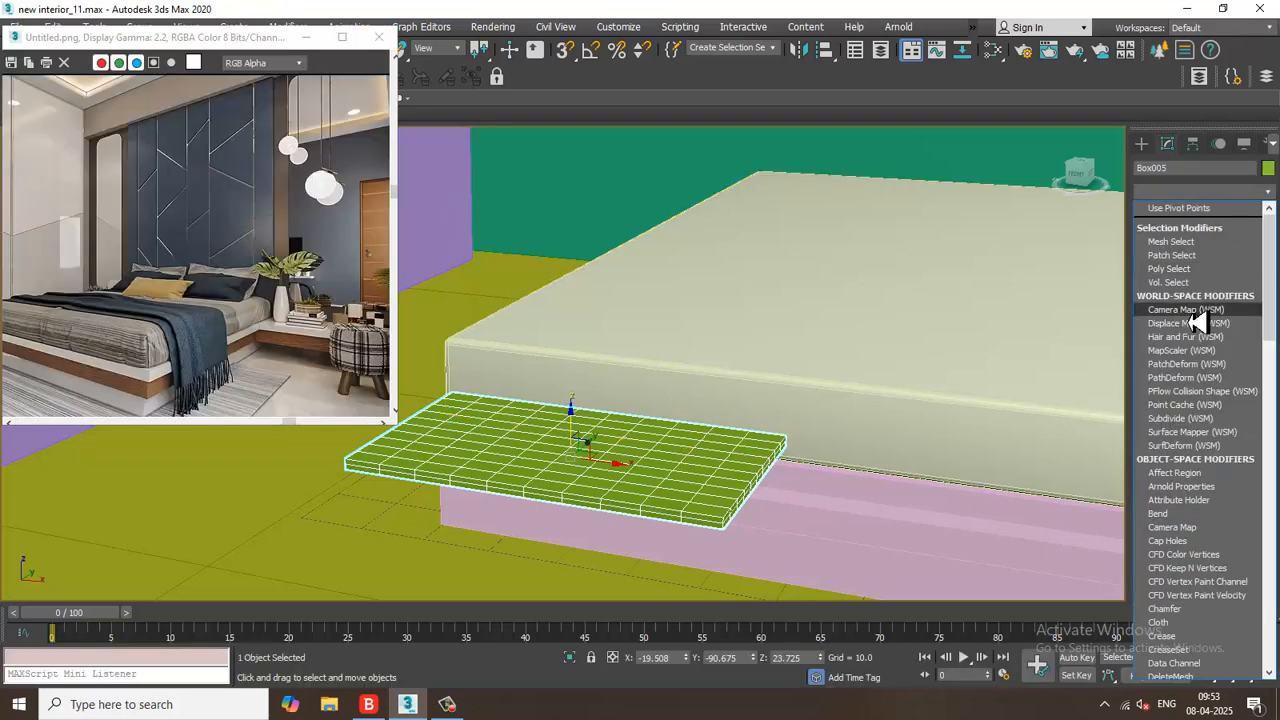
pyautogui.write('tu')
pyautogui.press('Return')
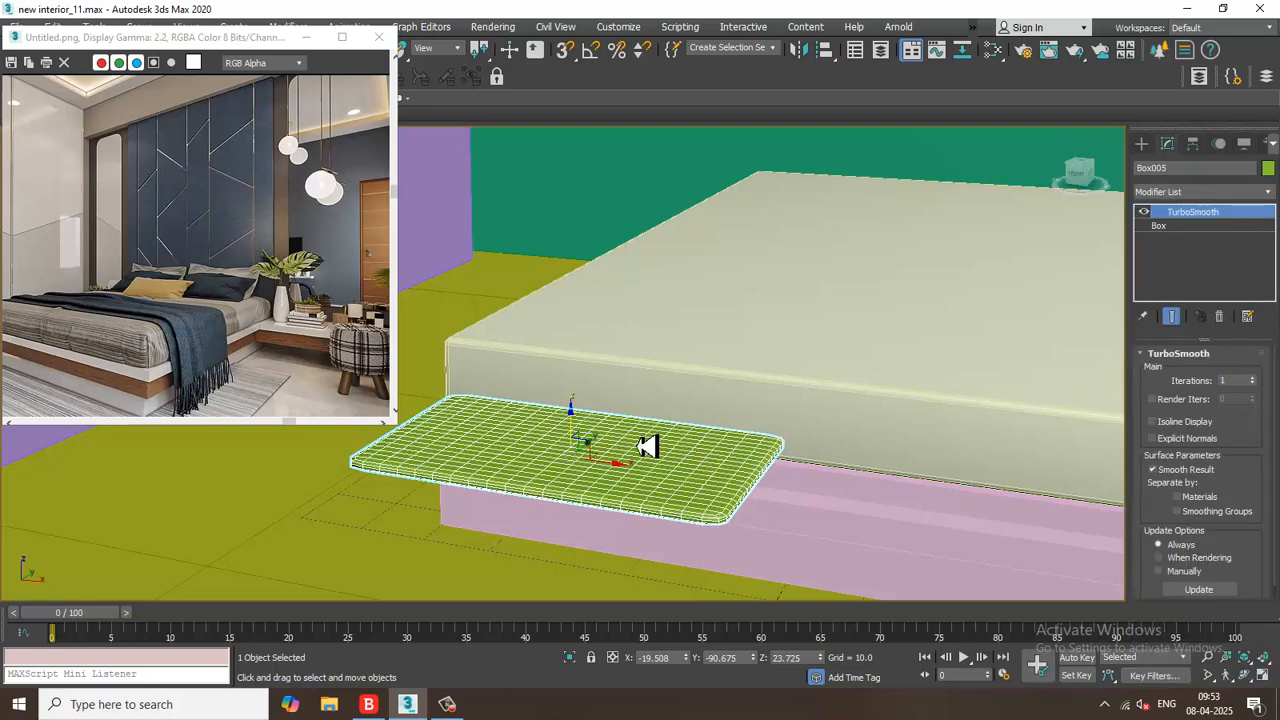
pyautogui.rightClick(638, 438)
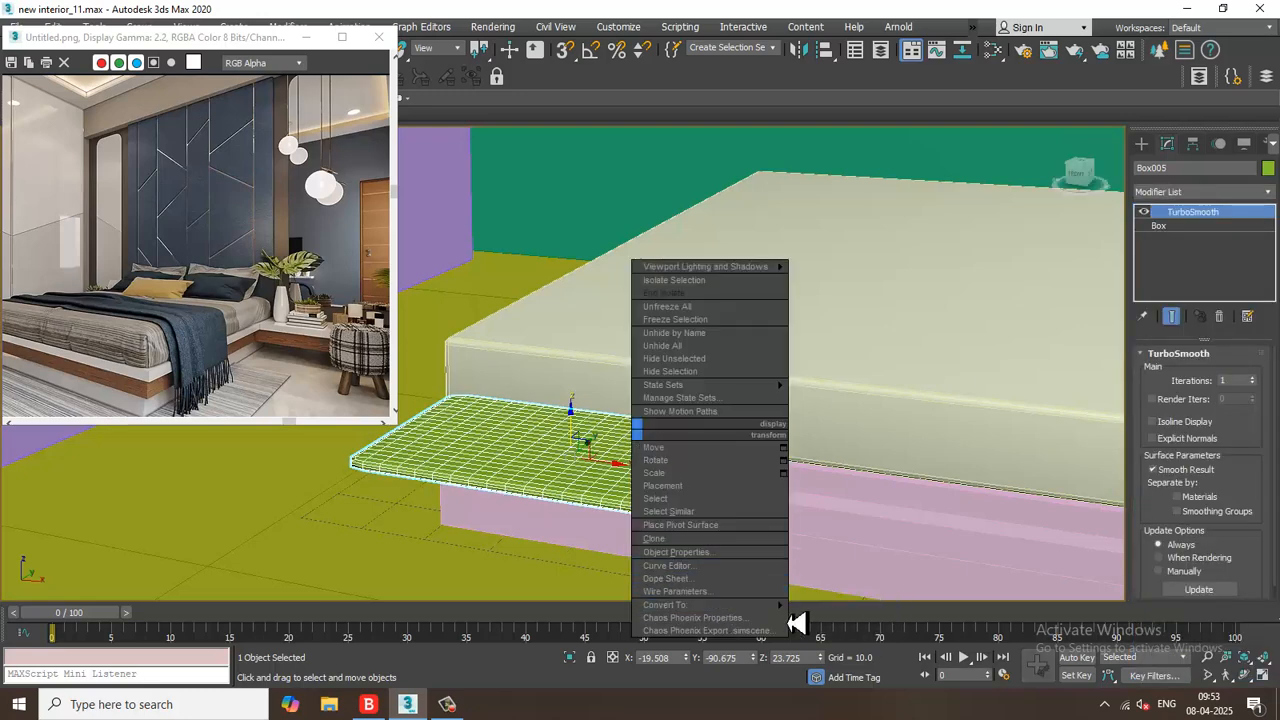
pyautogui.moveTo(782, 606)
pyautogui.click(850, 622)
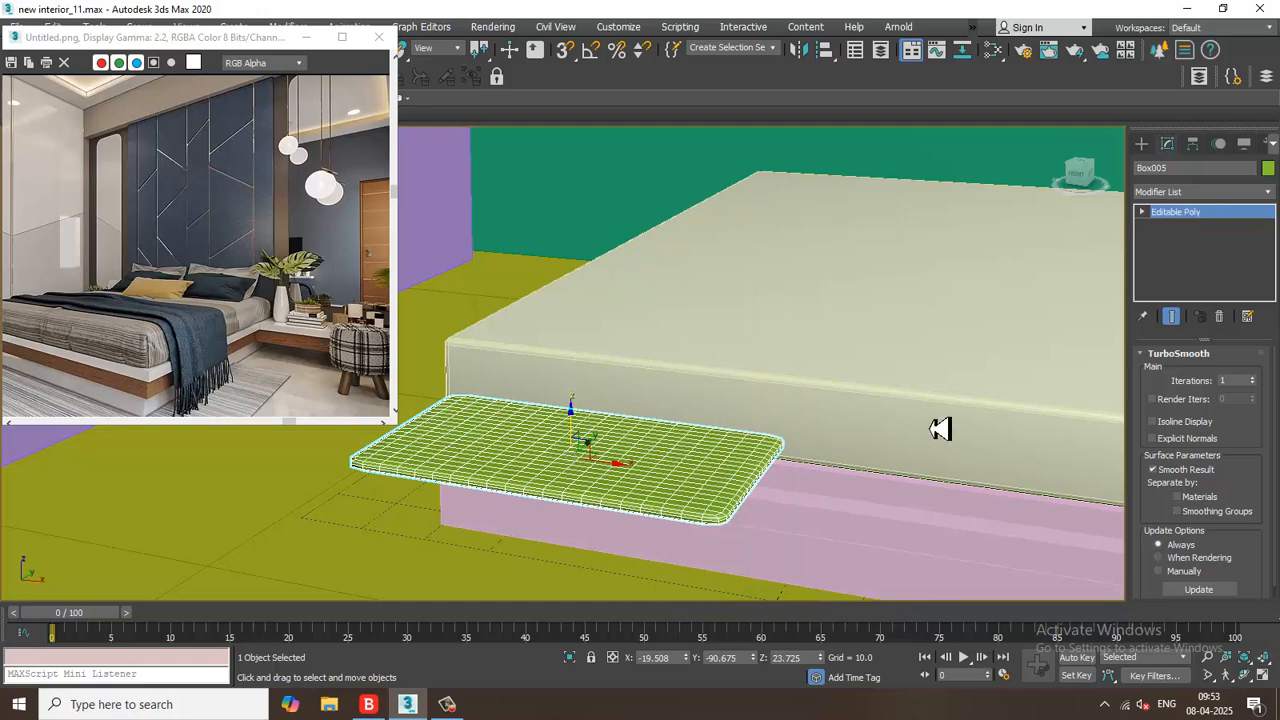
# - Apply a Cloth modifier to the smoothed flat box
pyautogui.keyDown('alt'); pyautogui.moveTo(886, 429); pyautogui.dragTo(858, 414, button='middle'); pyautogui.keyUp('alt')
pyautogui.click(1203, 191)
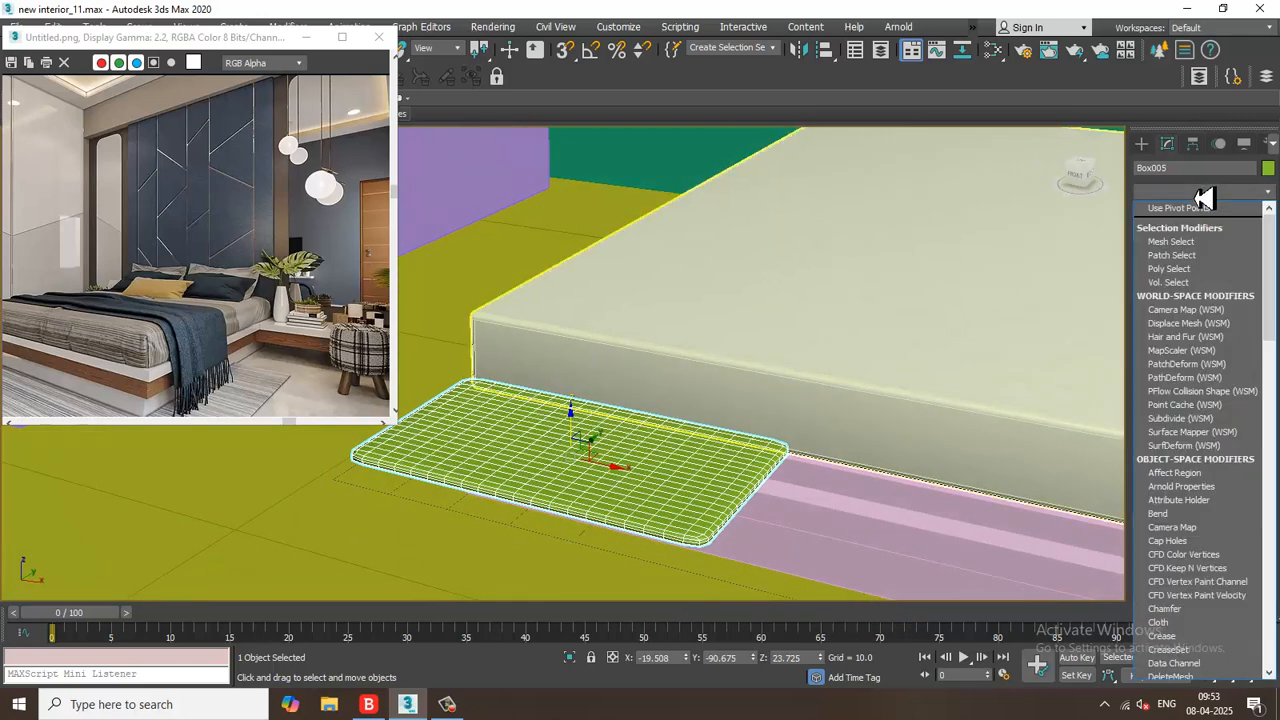
pyautogui.scroll(-8, 1197, 312)
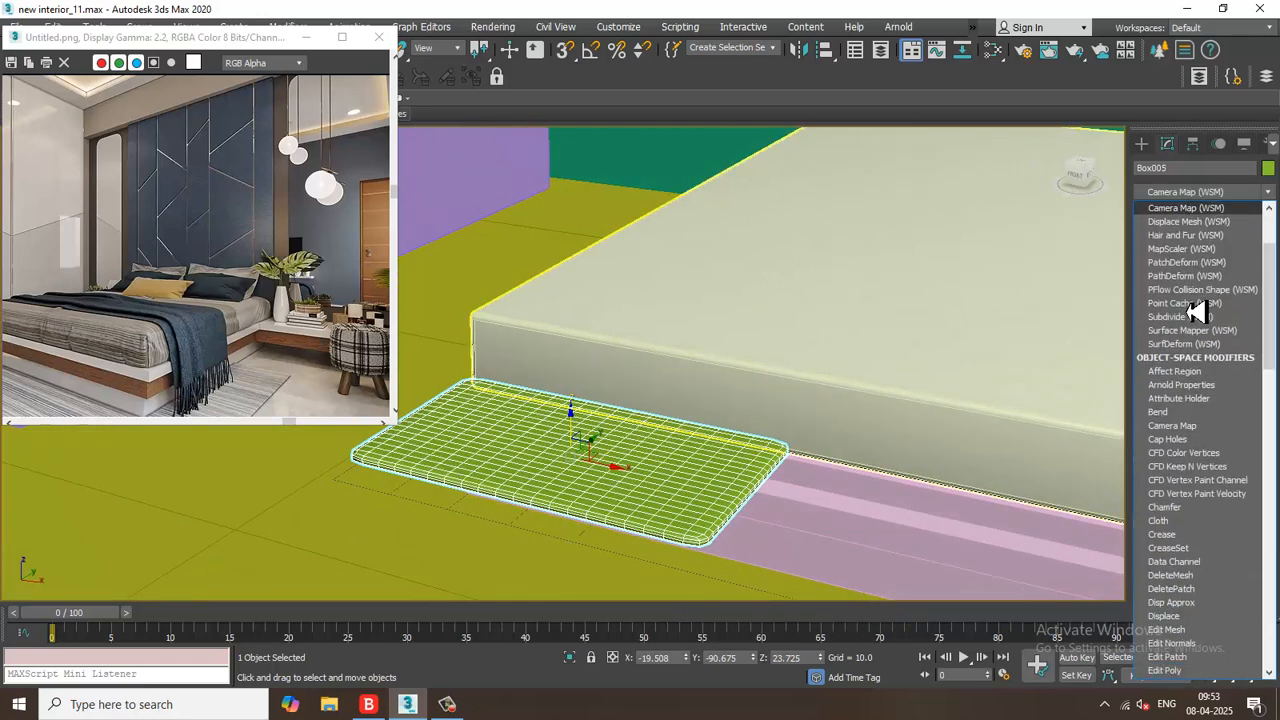
pyautogui.scroll(-1, 1197, 312)
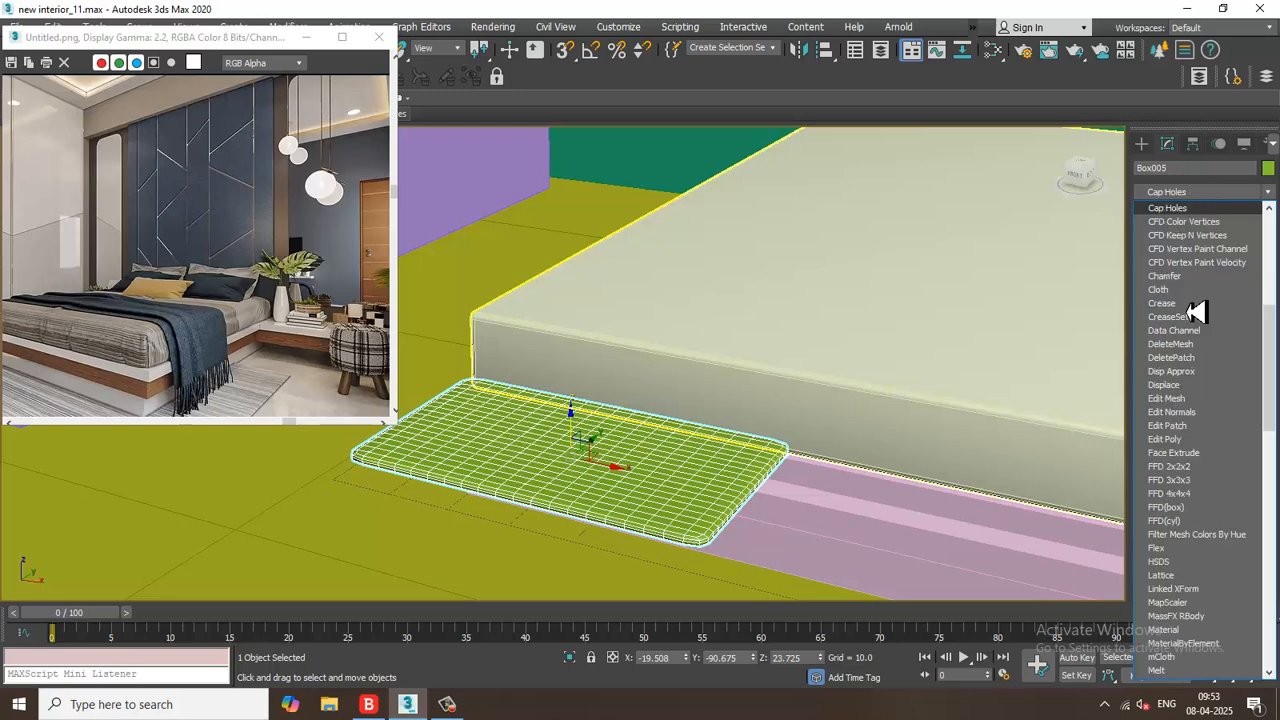
pyautogui.click(1178, 296)
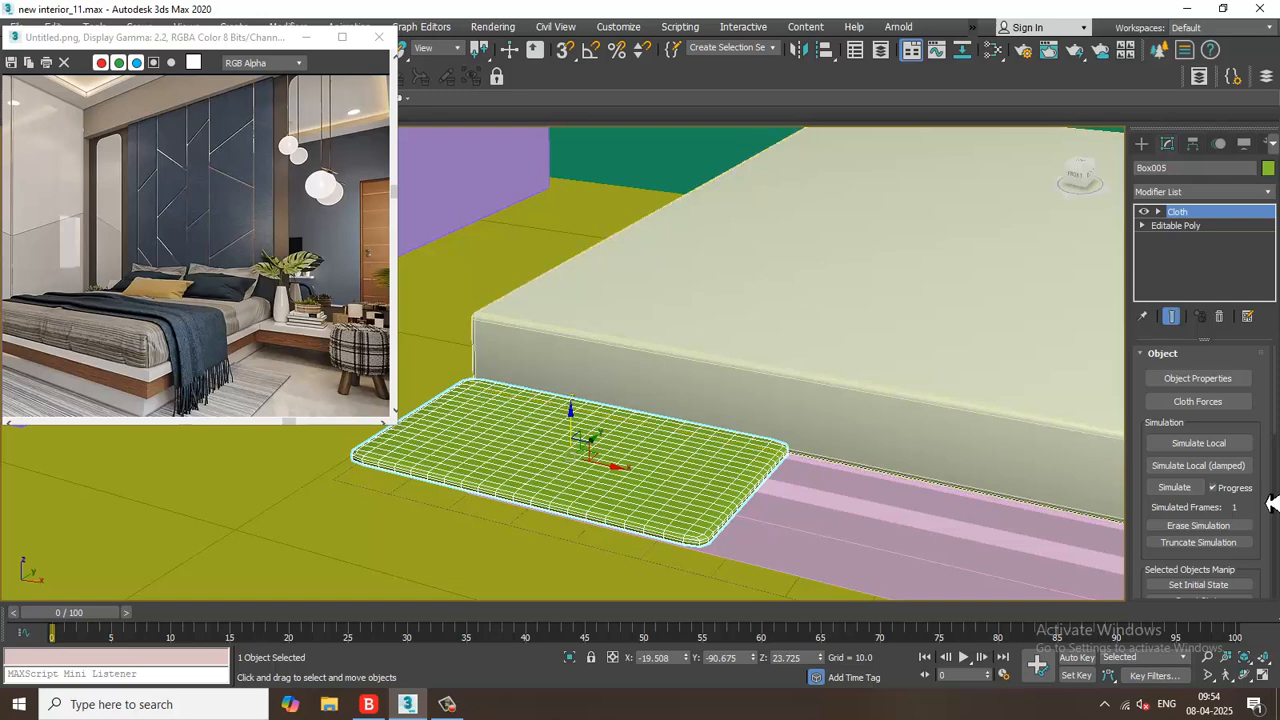
# - Make Box005 a cloth object with the Silk preset and an inside pressure of 15
pyautogui.click(1197, 379)
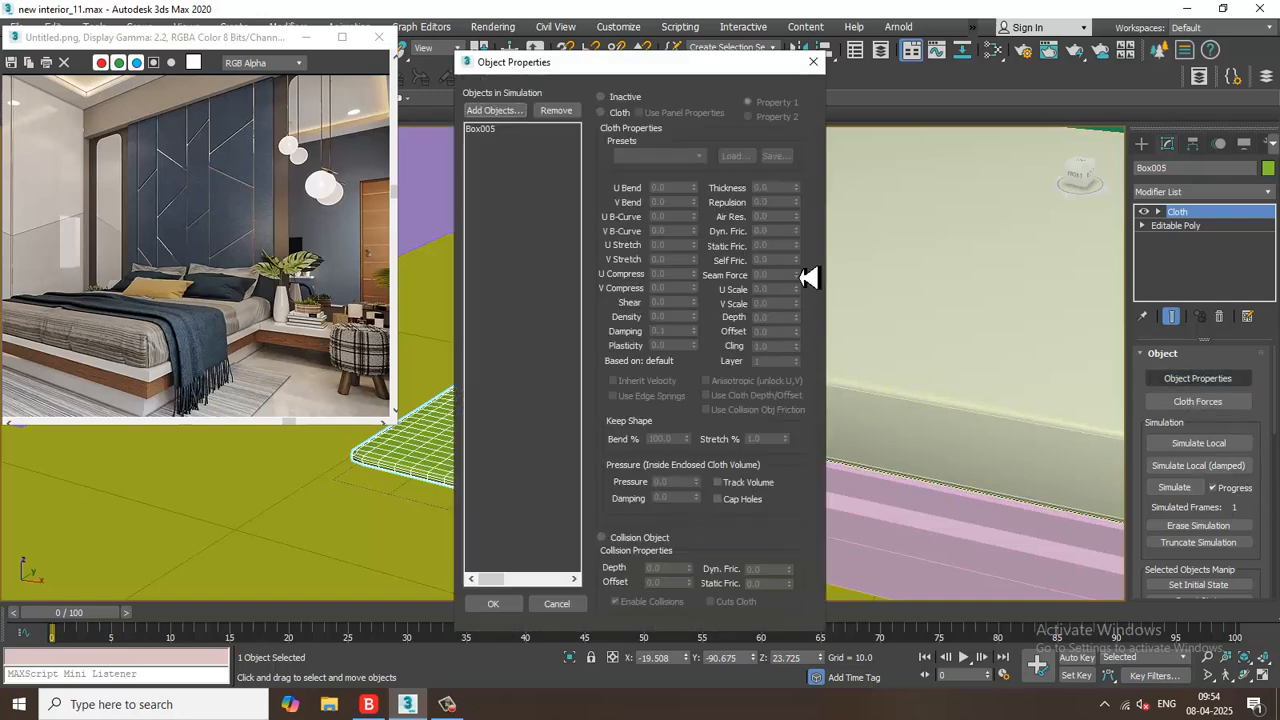
pyautogui.click(487, 130)
pyautogui.click(614, 113)
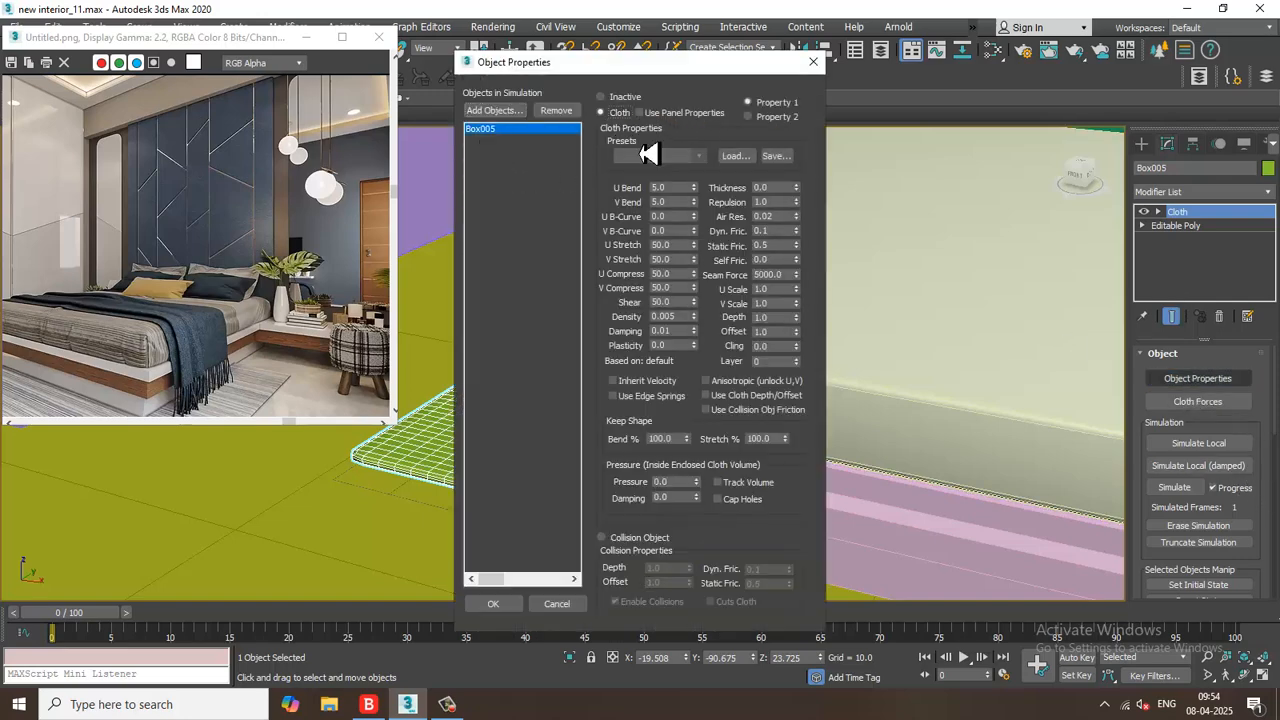
pyautogui.click(655, 156)
pyautogui.click(646, 276)
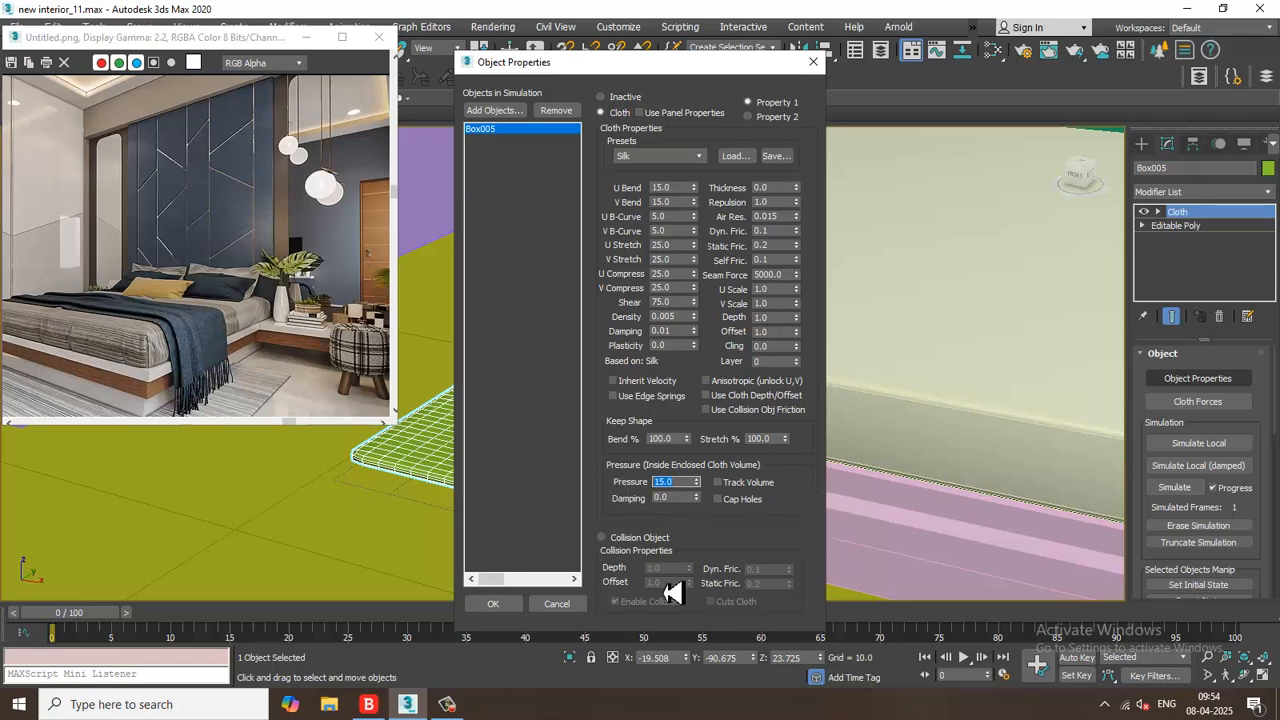
pyautogui.click(495, 604)
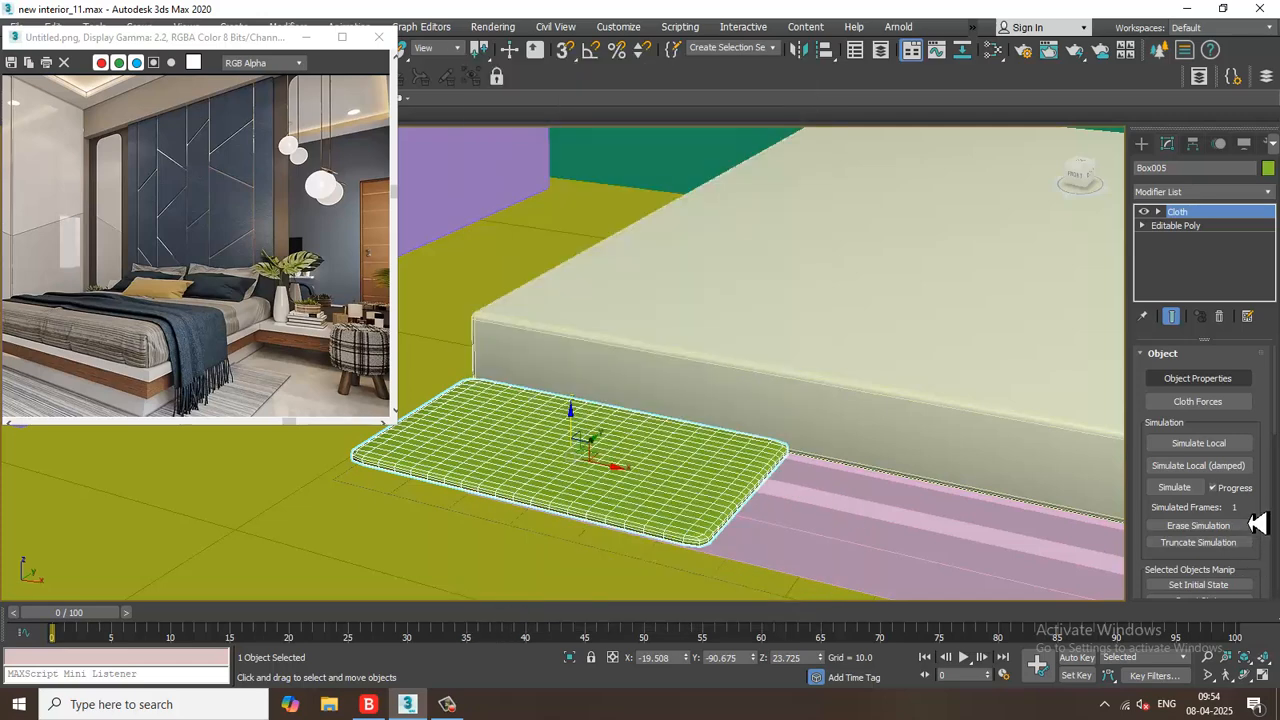
# - Set the cloth simulation's gravity to 0
pyautogui.moveTo(1257, 524); pyautogui.dragTo(1256, 413)
pyautogui.moveTo(1245, 369); pyautogui.dragTo(1245, 175)
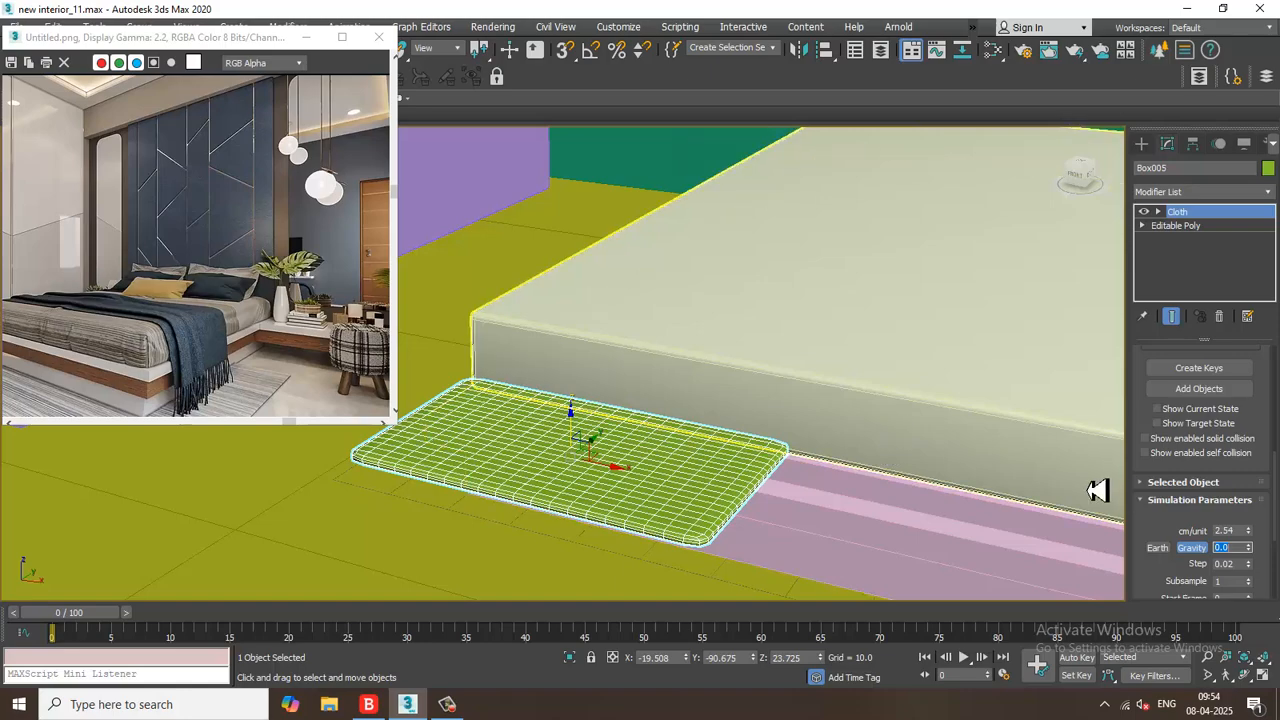
pyautogui.moveTo(1152, 388); pyautogui.dragTo(1240, 514)
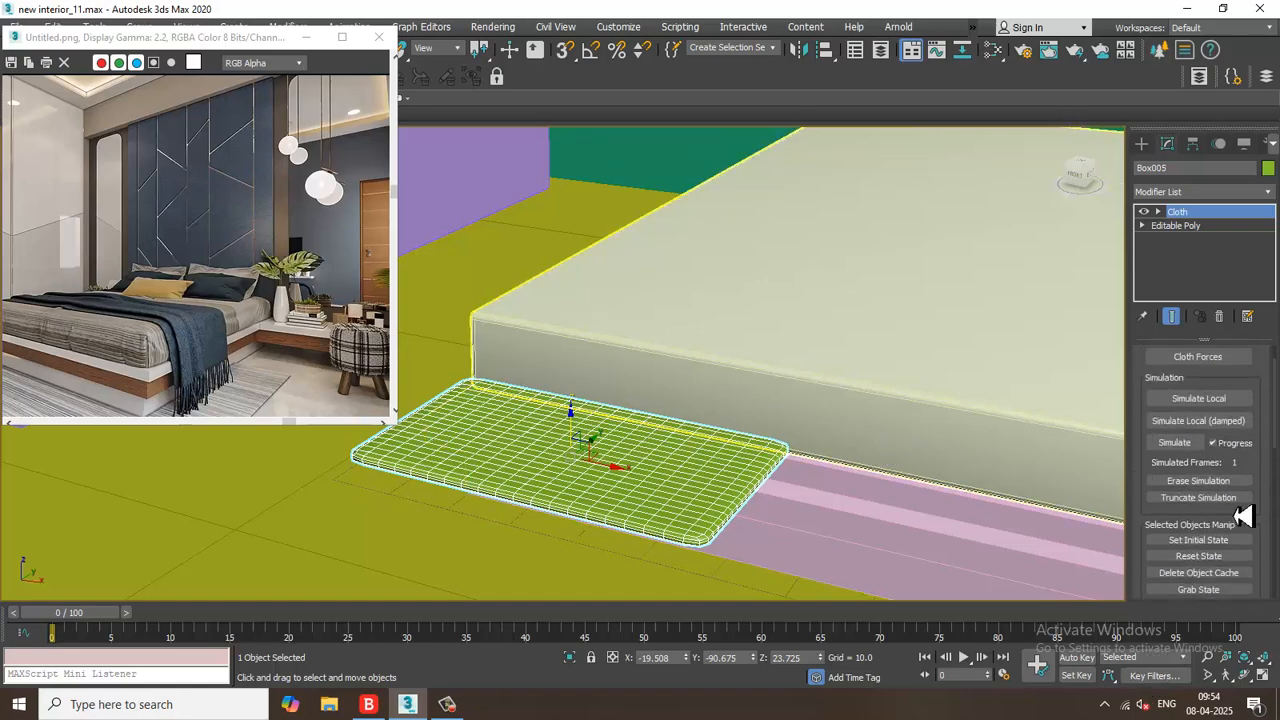
# - Run the local cloth simulation to inflate the flat box into a pillow, and stop it
pyautogui.click(1222, 398)
pyautogui.click(1200, 400)
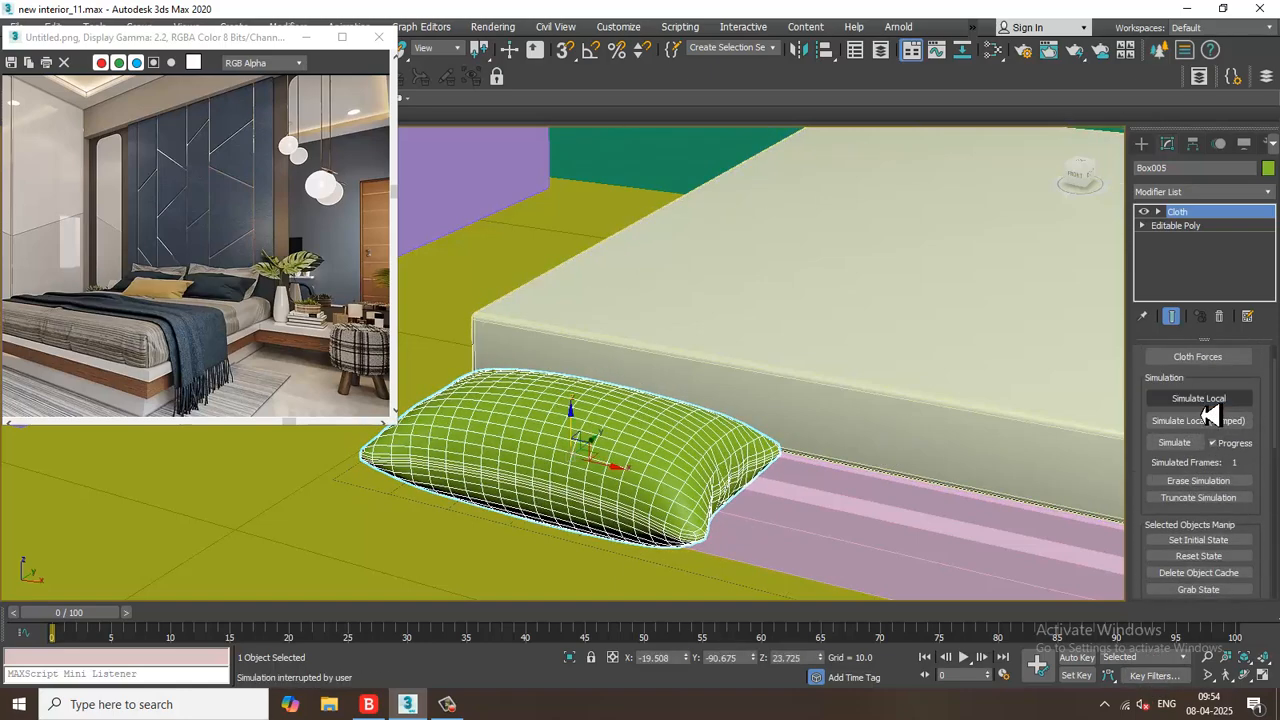
pyautogui.keyDown('alt'); pyautogui.moveTo(822, 399); pyautogui.dragTo(672, 372, button='middle'); pyautogui.keyUp('alt')
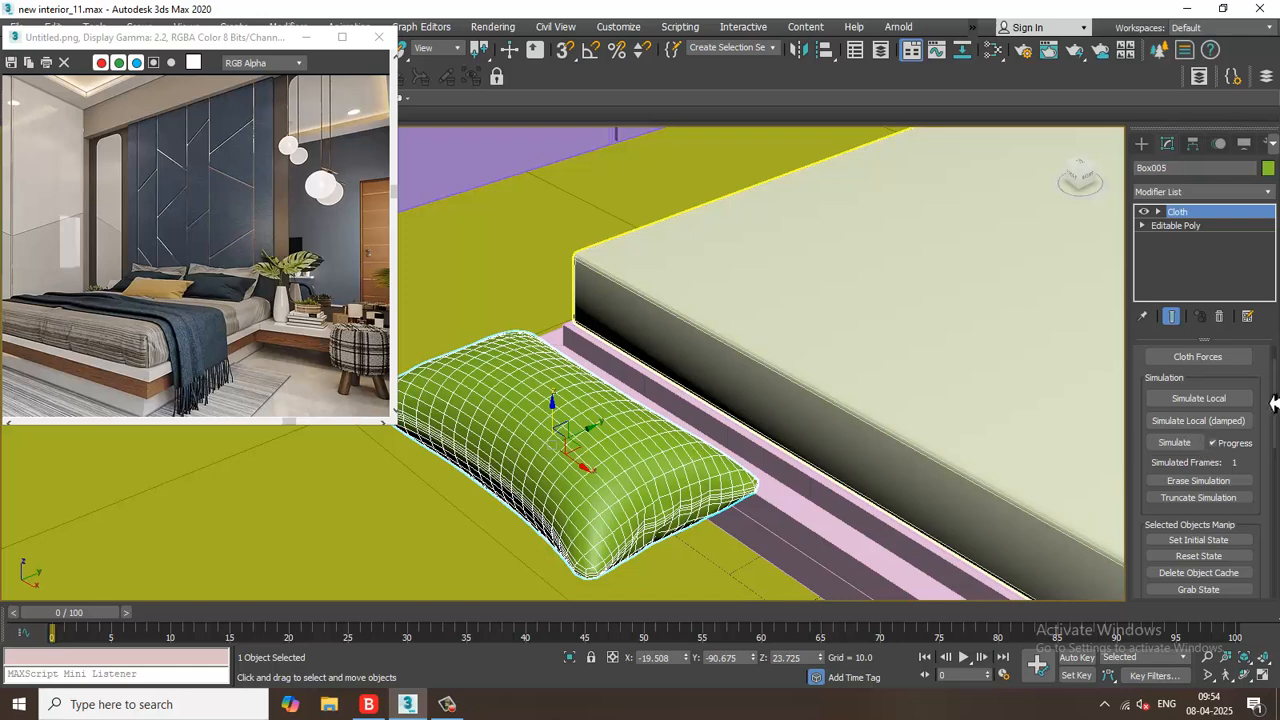
# - Switch Box005's cloth preset to Satin with a pressure of 15 and rerun the local simulation
pyautogui.scroll(2, 1260, 397)
pyautogui.click(1208, 380)
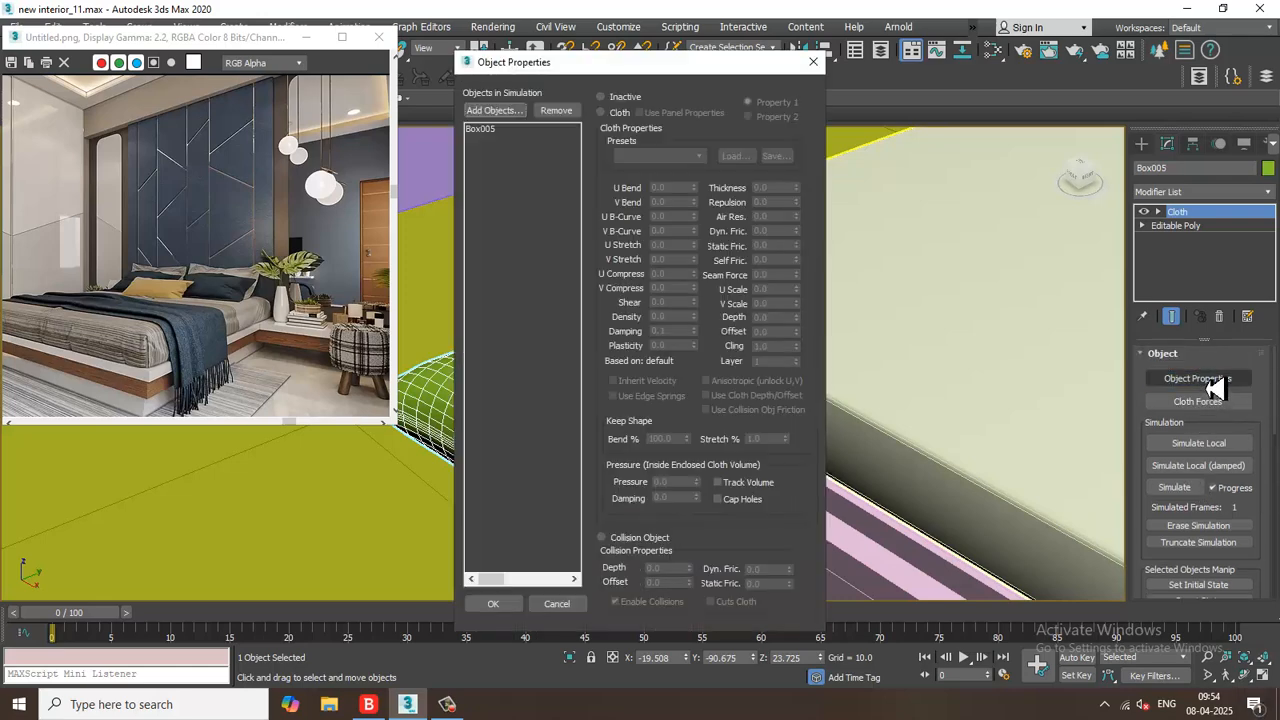
pyautogui.click(484, 130)
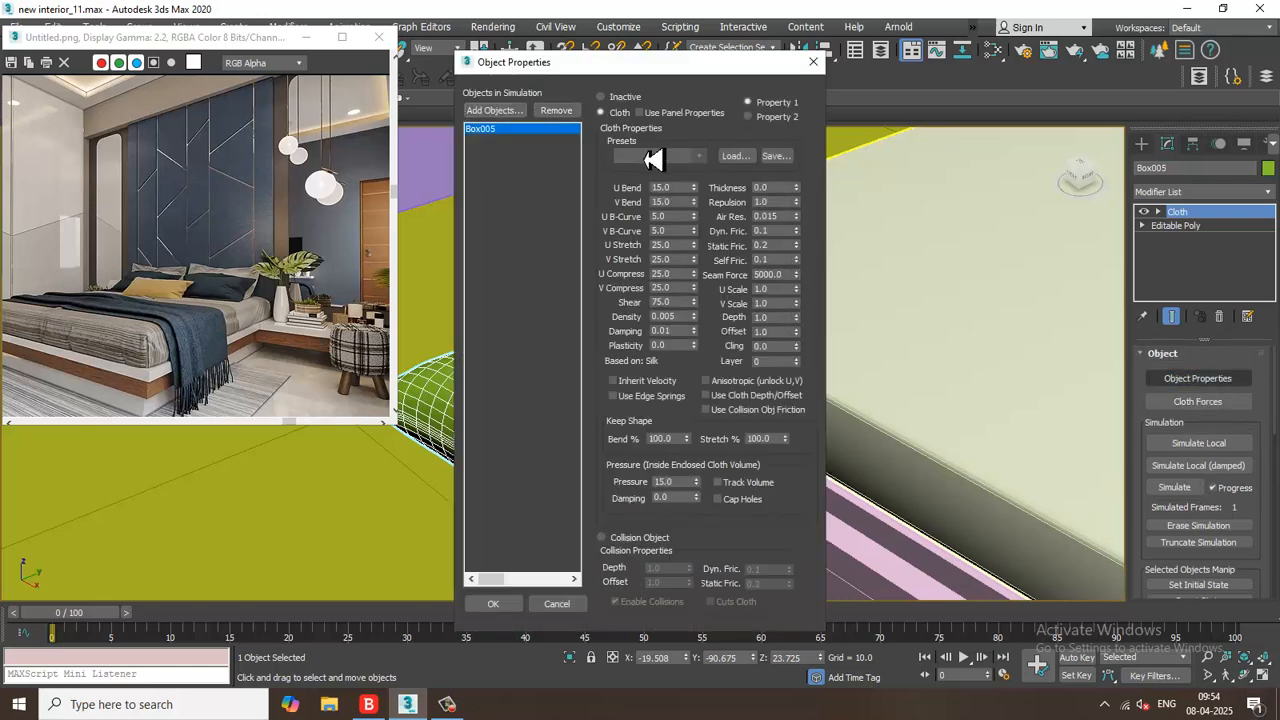
pyautogui.click(650, 158)
pyautogui.click(652, 265)
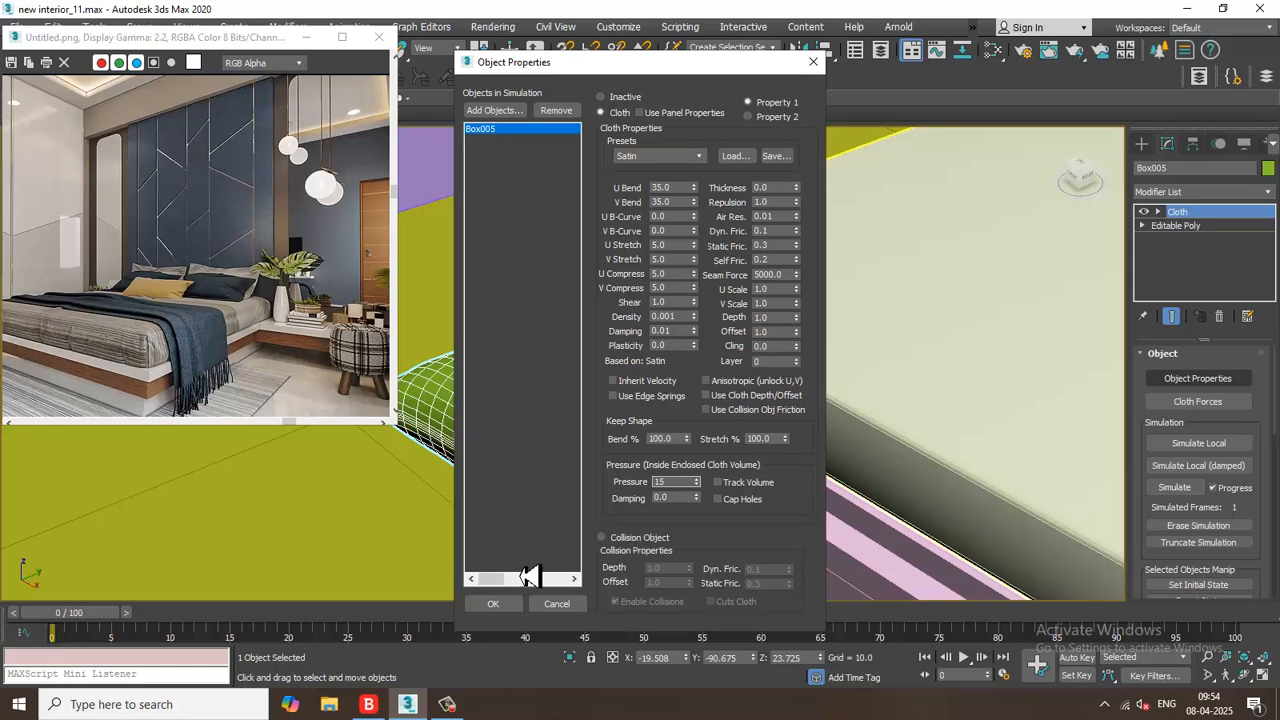
pyautogui.click(493, 604)
pyautogui.click(1206, 446)
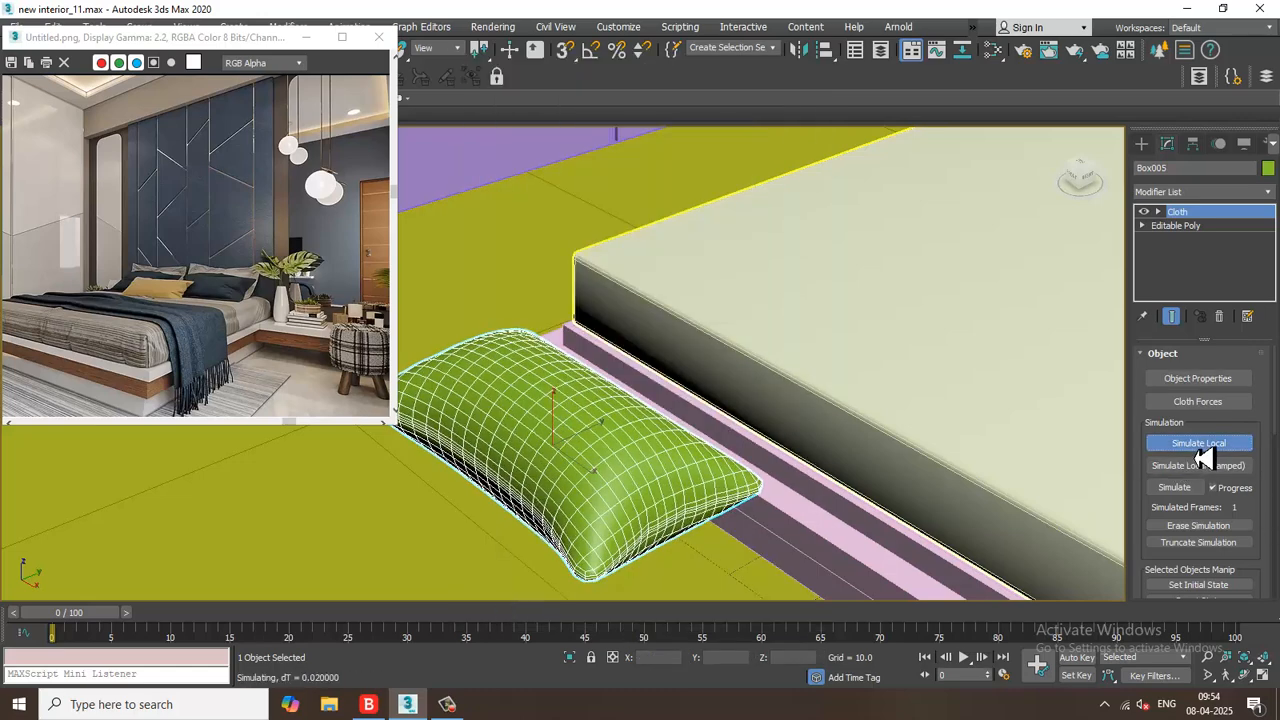
pyautogui.click(1206, 446)
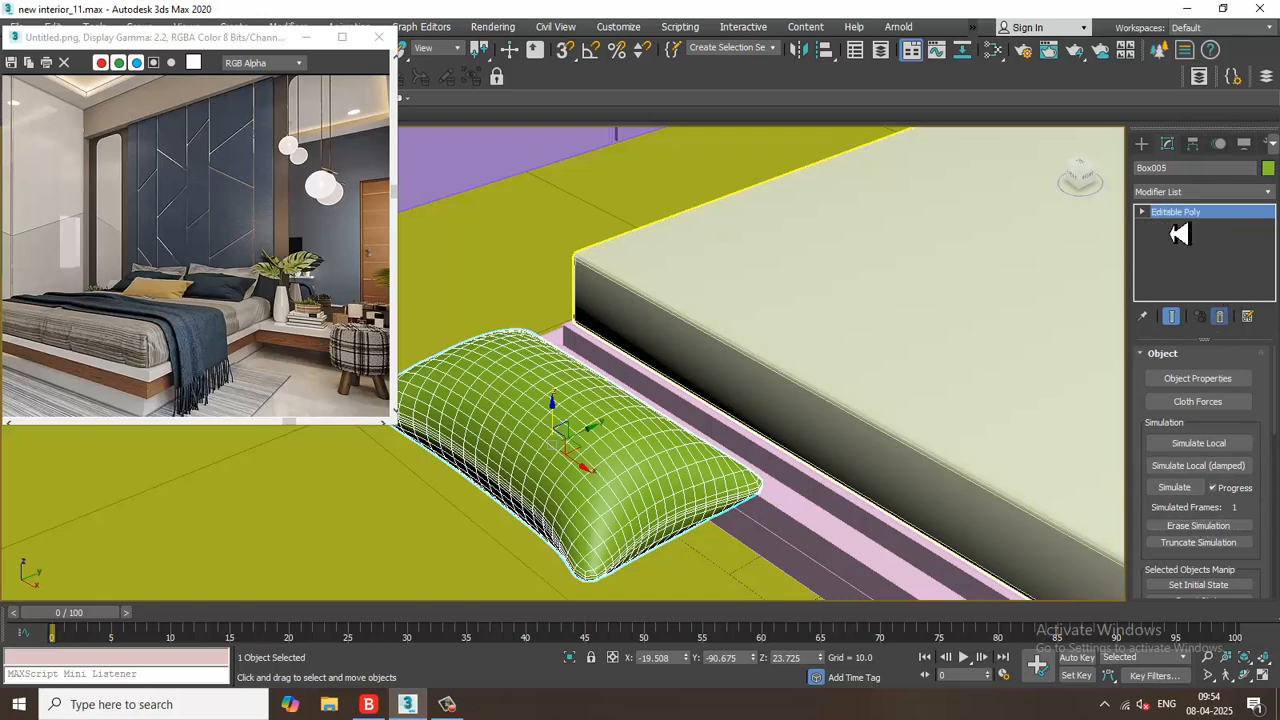
# - Remove the simulated Cloth modifier from the pillow and apply a fresh Cloth modifier to the Editable Poly
pyautogui.click(1178, 225)
pyautogui.click(1195, 192)
pyautogui.write('cl')
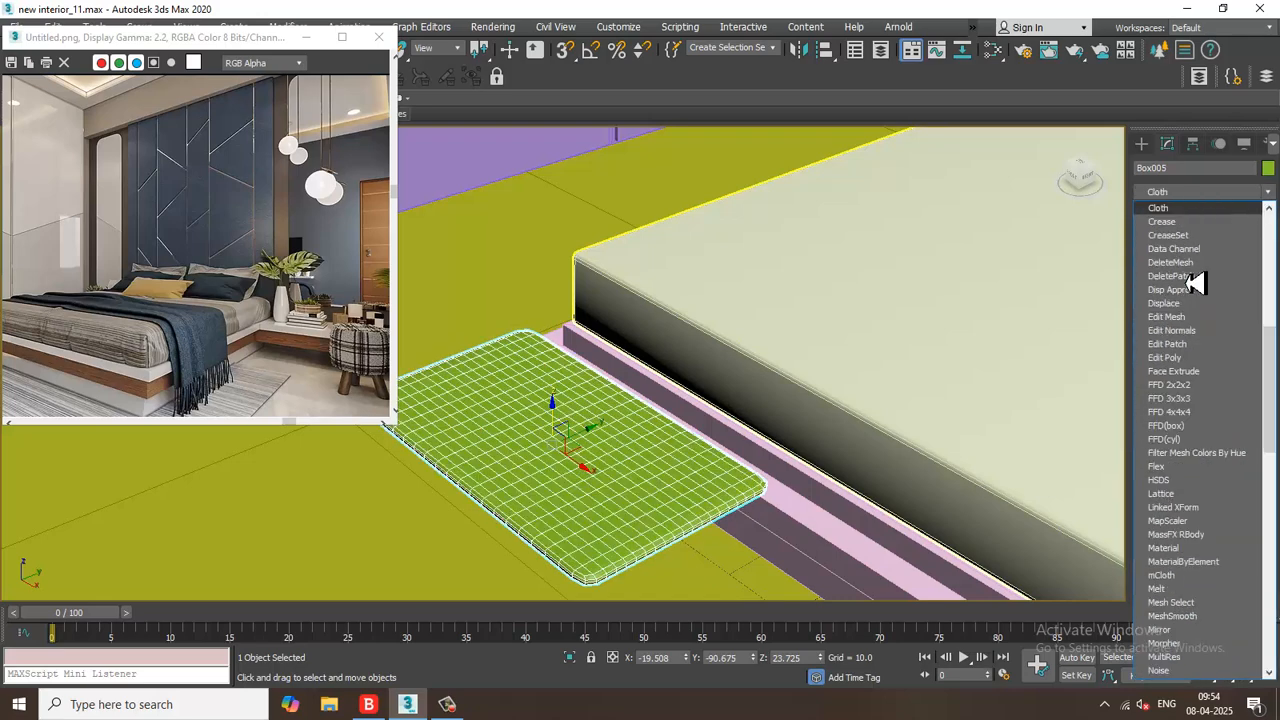
pyautogui.press('Return')
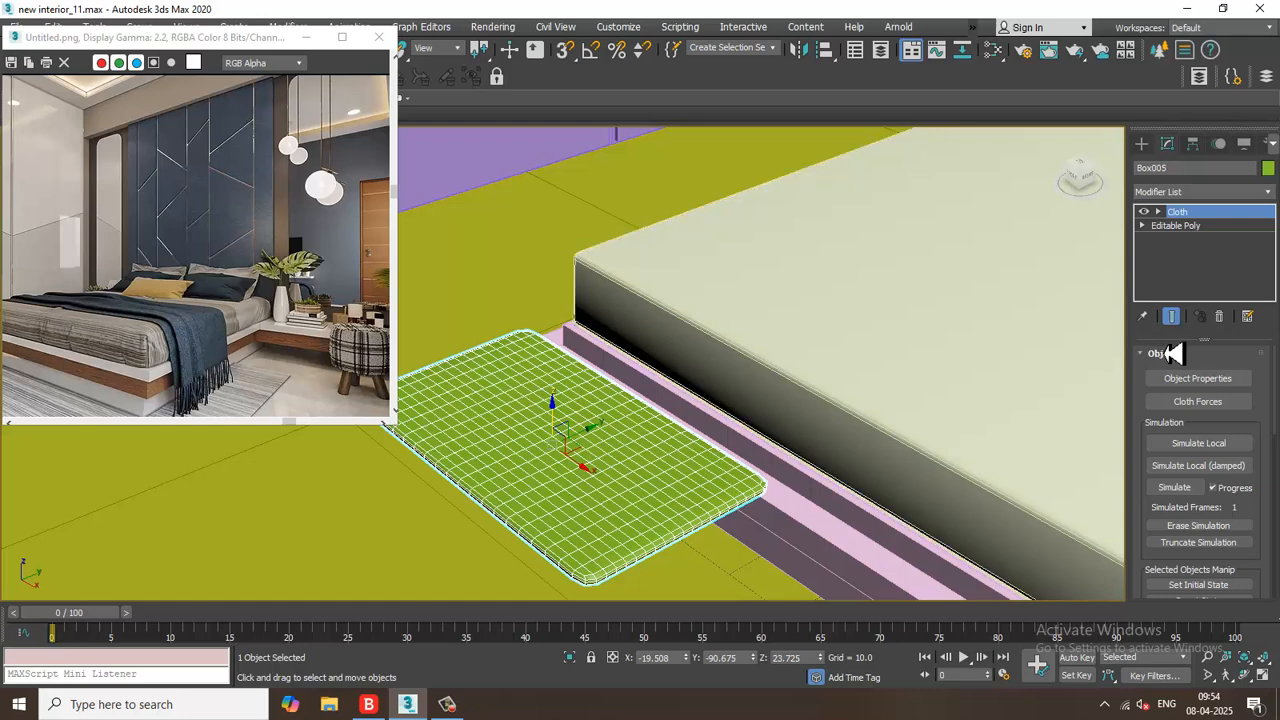
# - Make Box005 a cloth object with the Cotton preset and an inside pressure of 10
pyautogui.click(1197, 378)
pyautogui.click(498, 133)
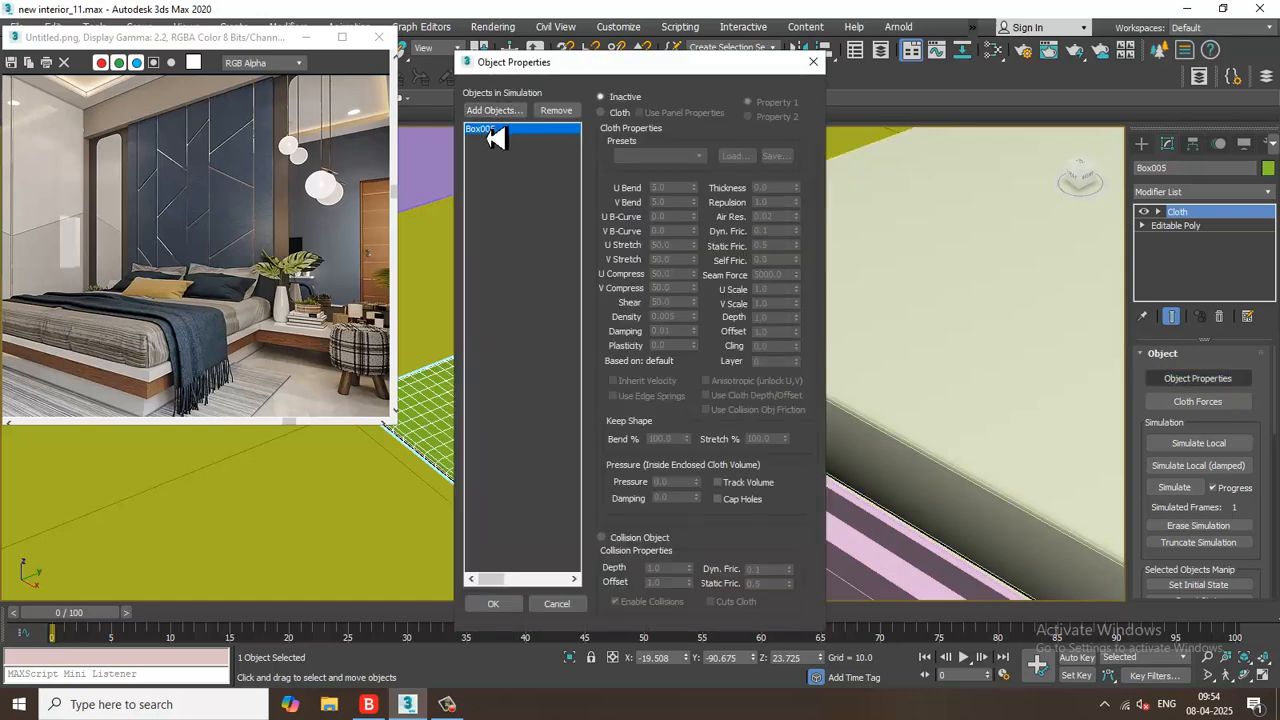
pyautogui.click(603, 112)
pyautogui.click(668, 156)
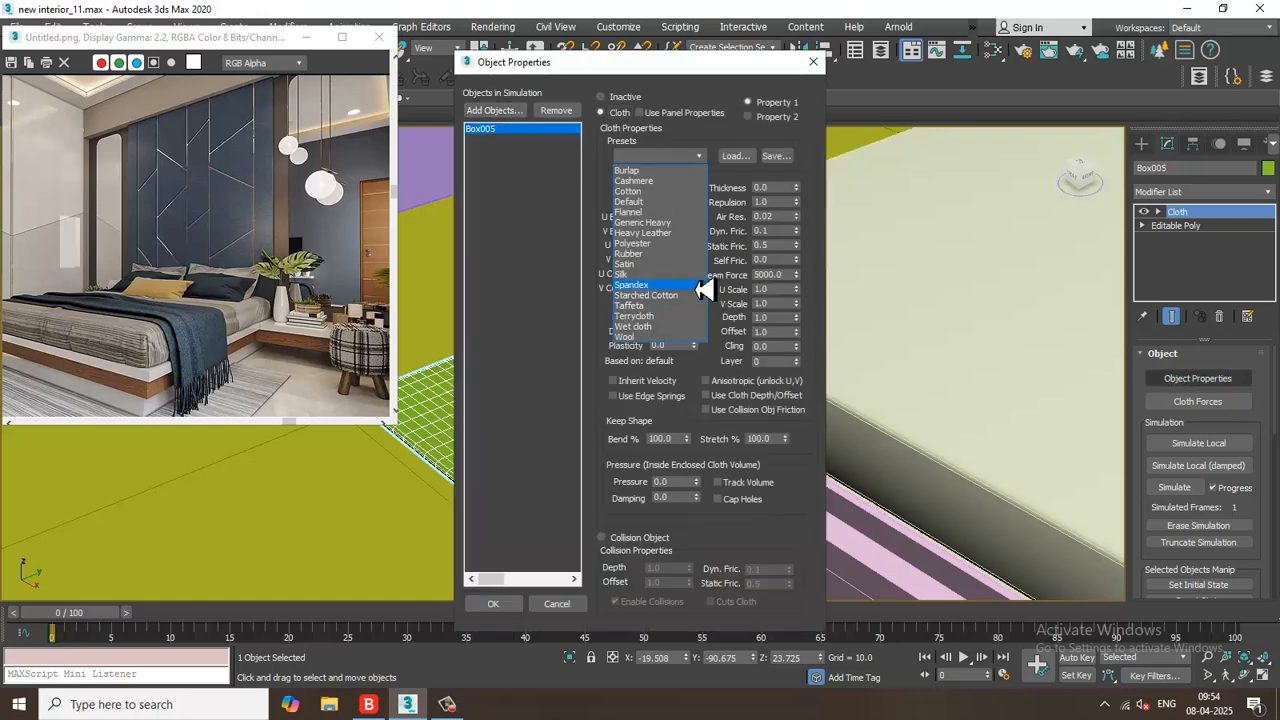
pyautogui.click(655, 192)
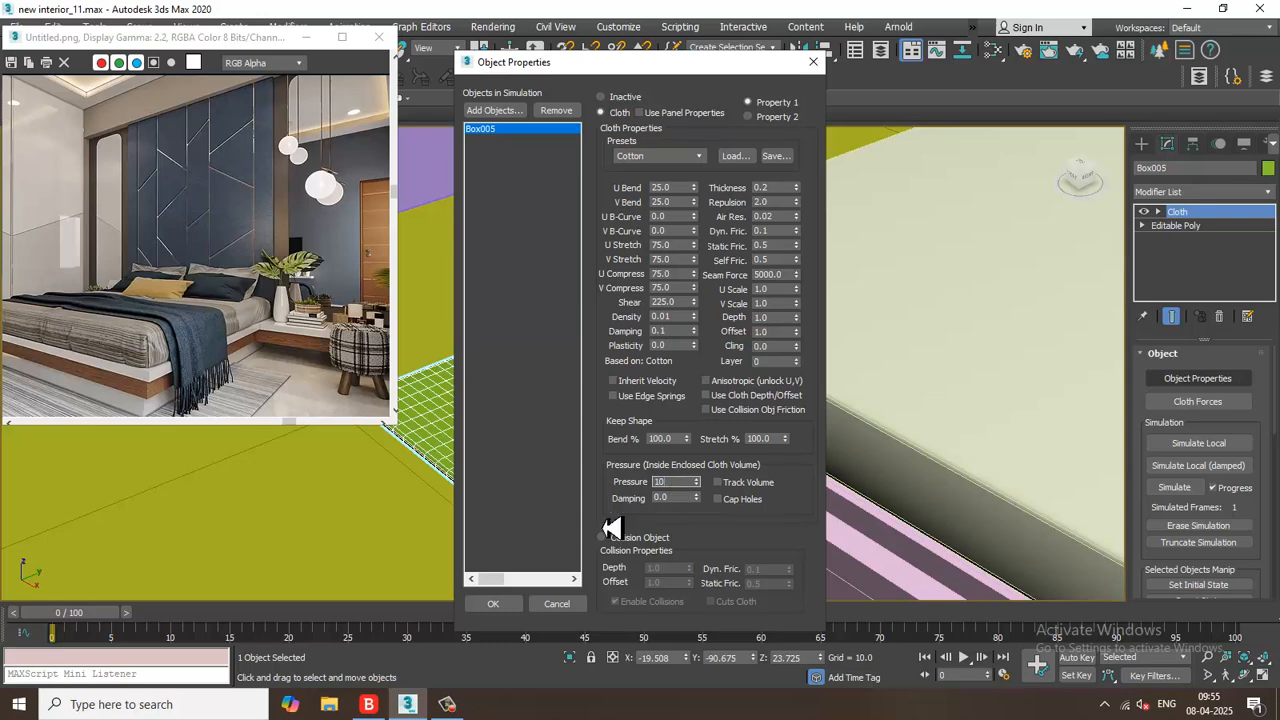
pyautogui.click(505, 604)
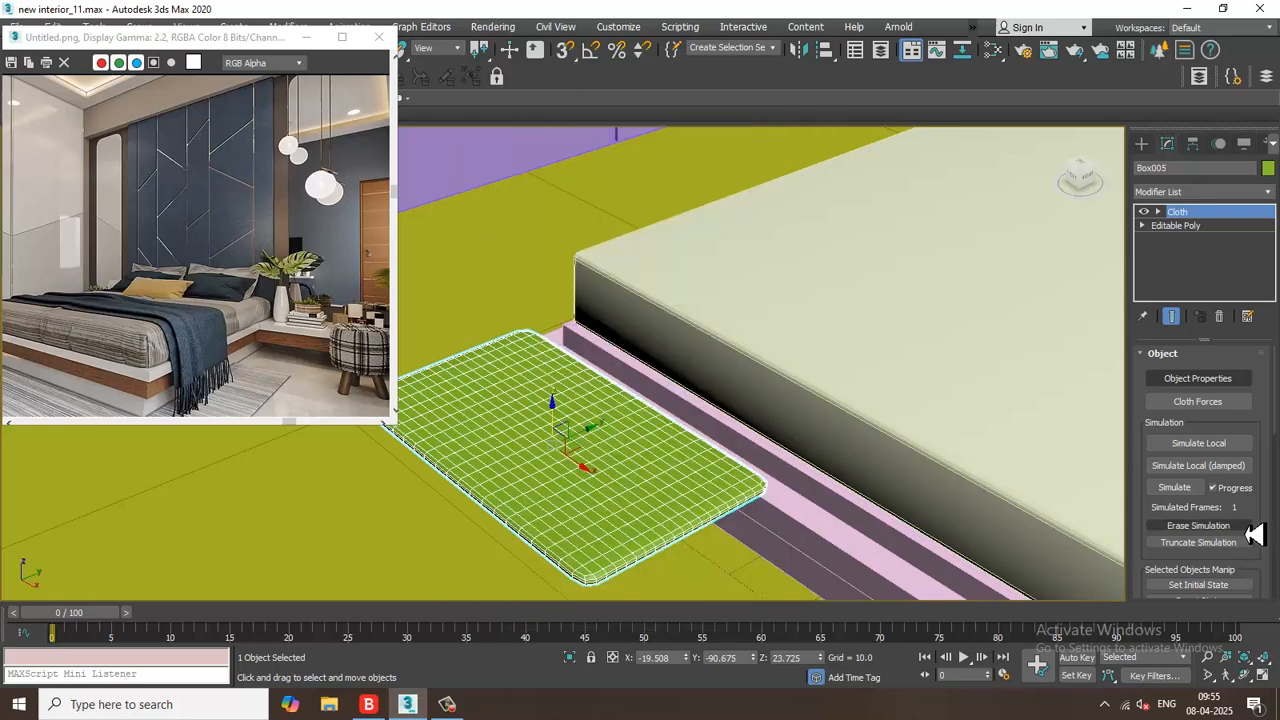
# - Run the local simulation with the Cotton cloth settings until the flat box puffs into a pillow, and stop it
pyautogui.click(1212, 445)
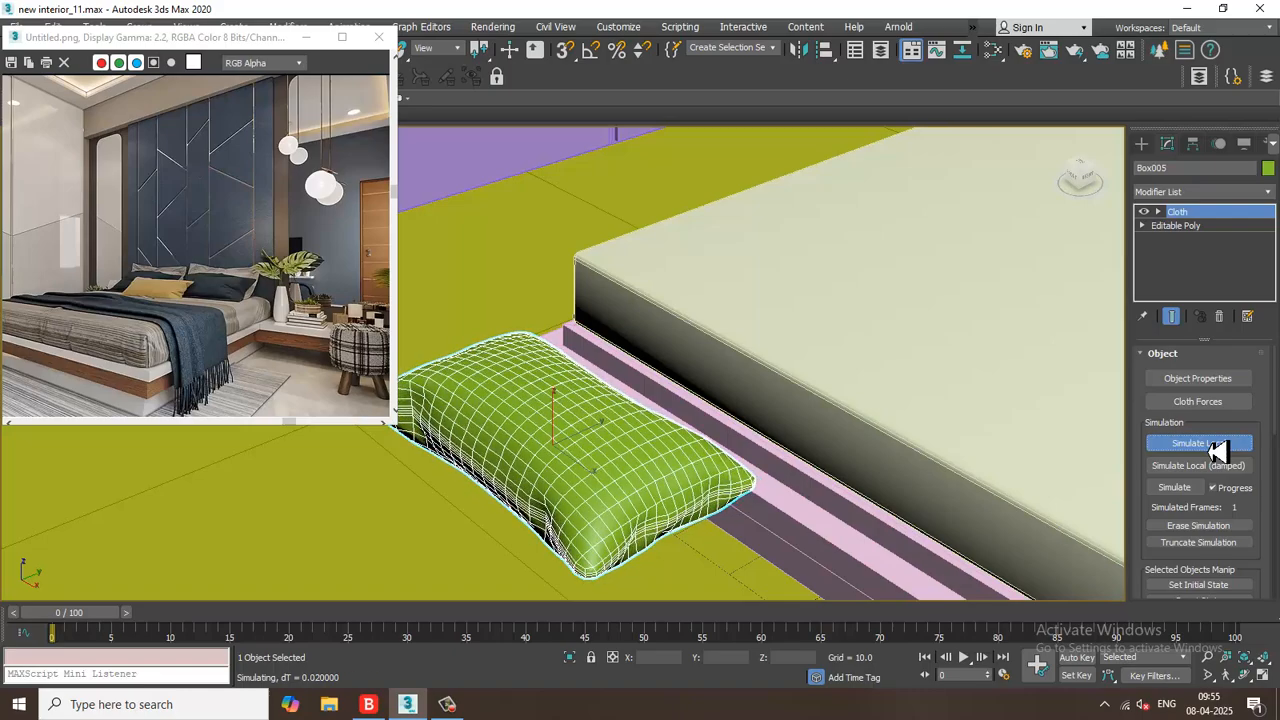
pyautogui.click(1216, 447)
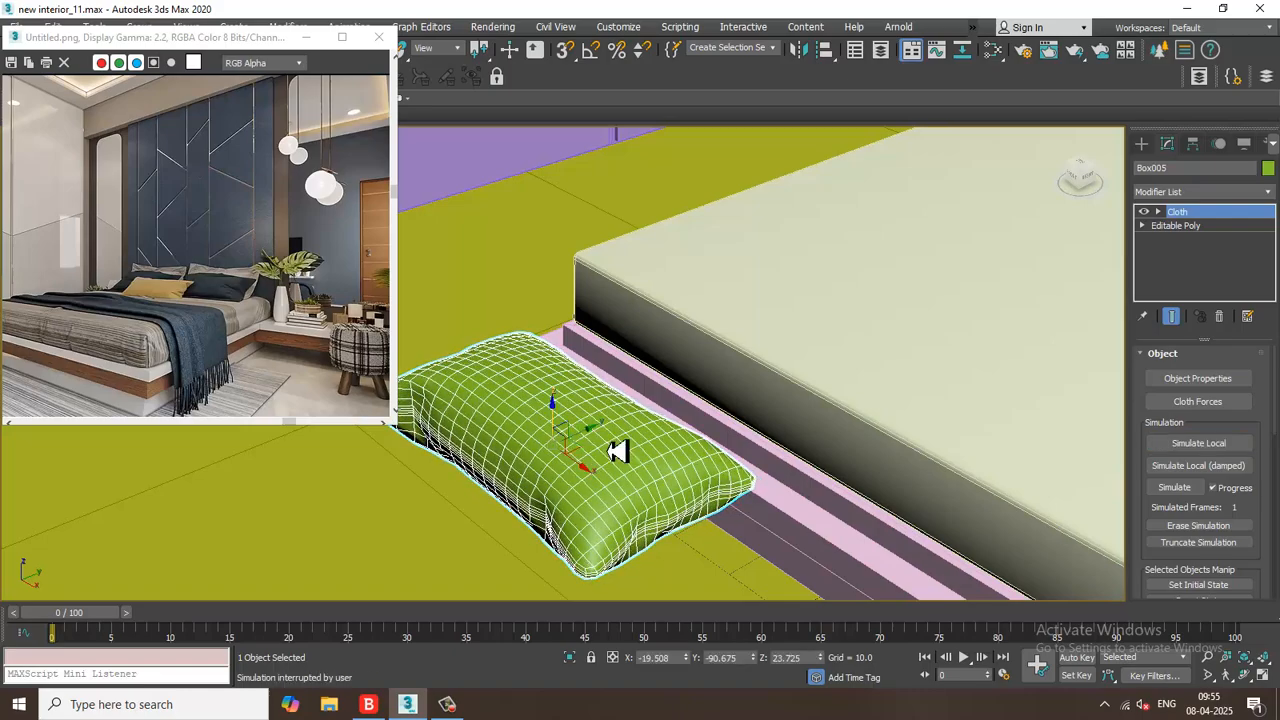
pyautogui.keyDown('alt'); pyautogui.moveTo(617, 452); pyautogui.dragTo(578, 457, button='middle'); pyautogui.keyUp('alt')
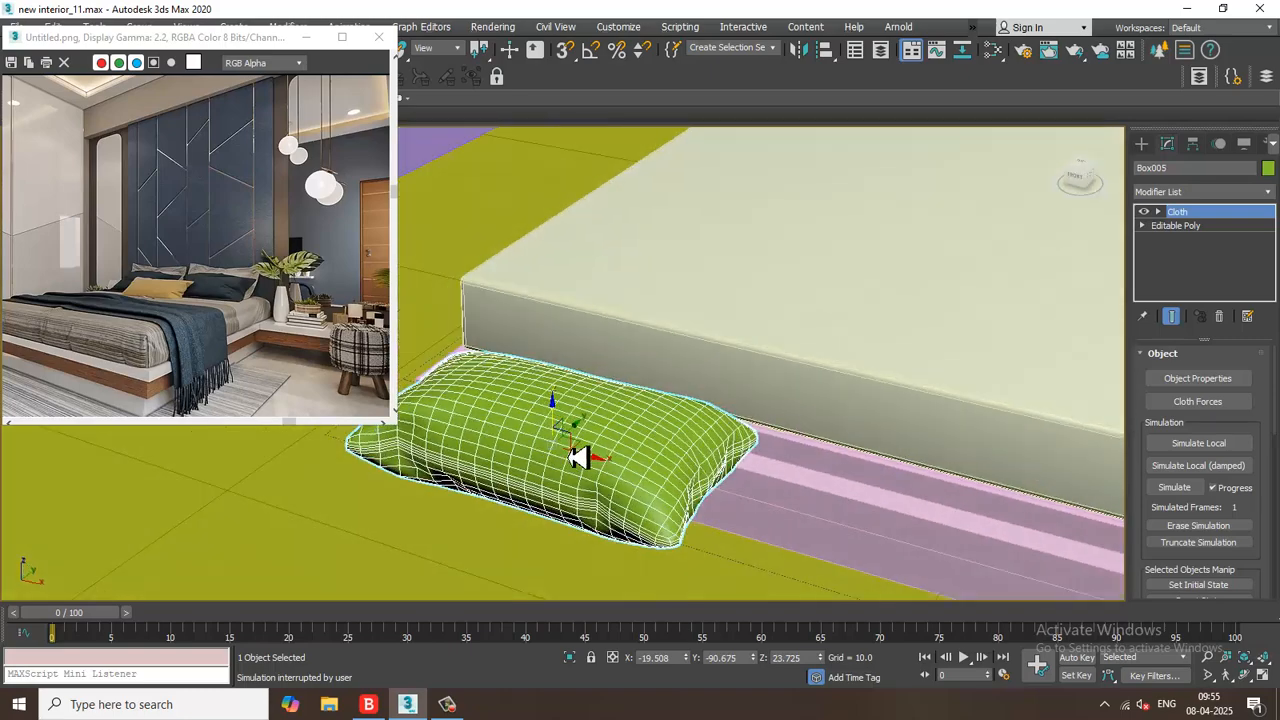
# - Convert the simulated pillow to an Editable Poly and scale it to about 96% along X
pyautogui.rightClick(578, 457)
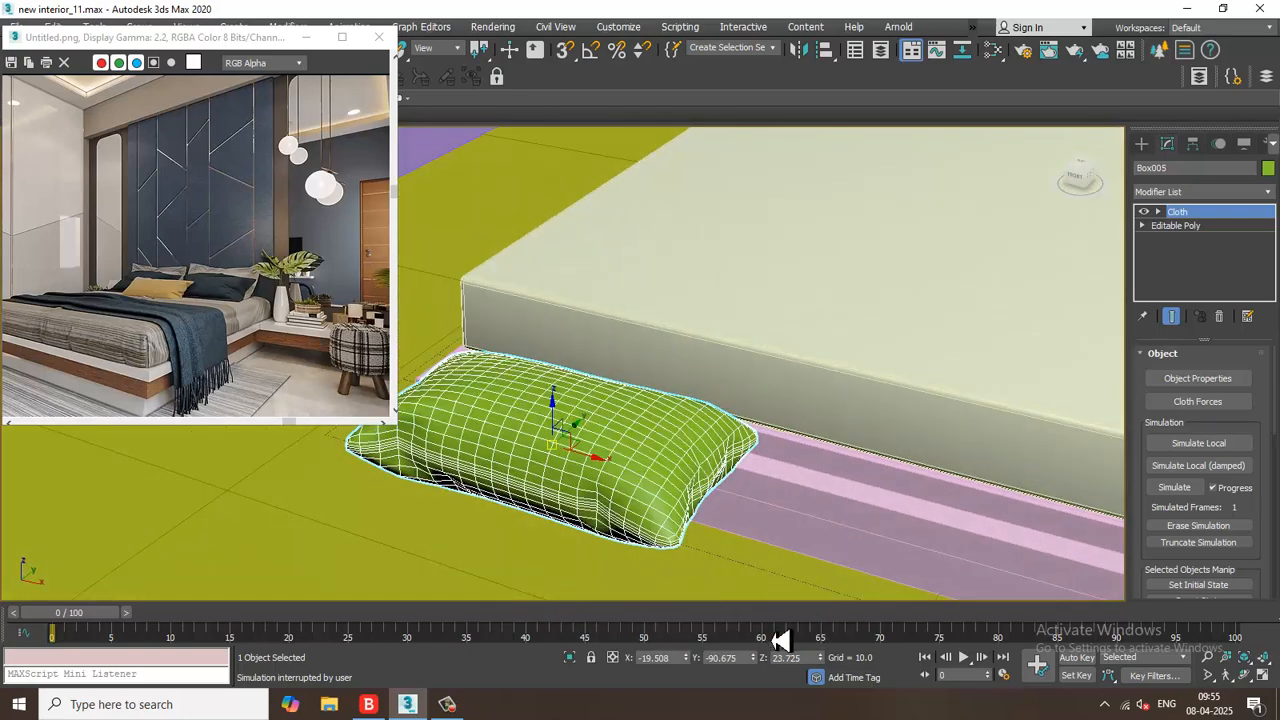
pyautogui.keyDown('alt'); pyautogui.moveTo(677, 514); pyautogui.dragTo(608, 486, button='middle'); pyautogui.keyUp('alt')
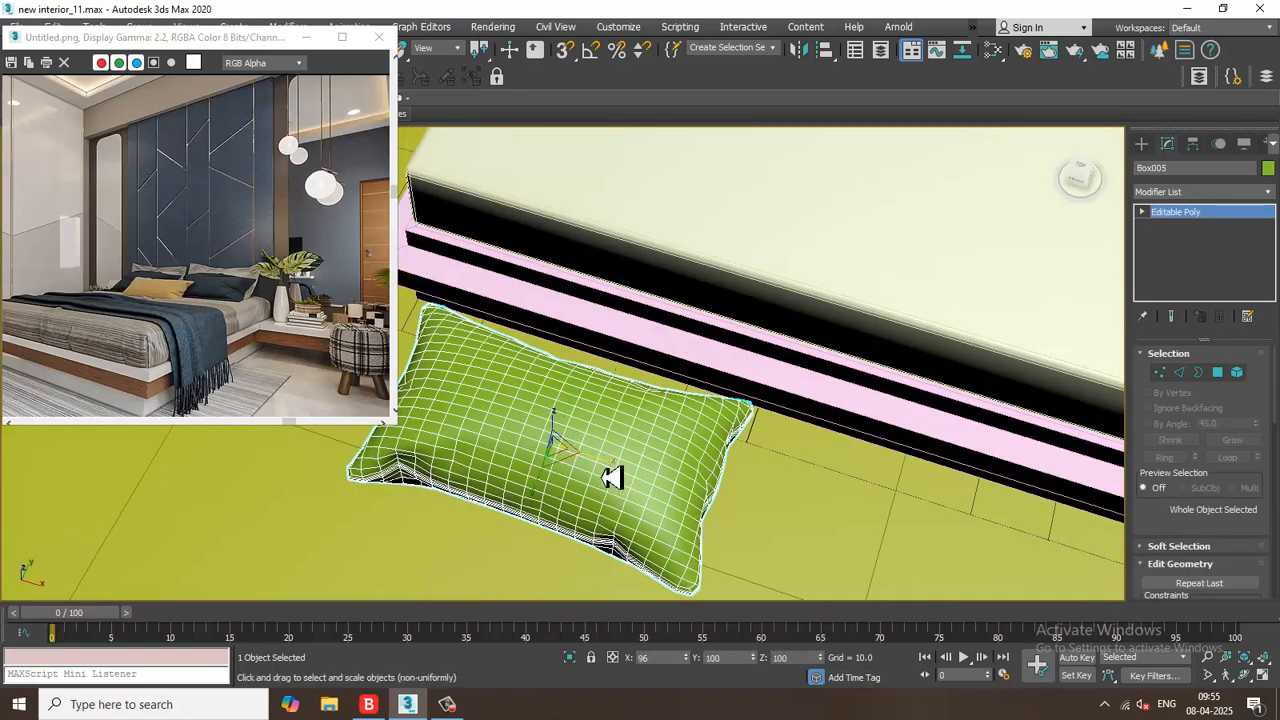
pyautogui.moveTo(612, 478); pyautogui.dragTo(618, 478)
# - Move the pillow from the floor onto the mattress and stretch it along Y to about 121%
pyautogui.keyDown('alt'); pyautogui.moveTo(620, 474); pyautogui.dragTo(586, 400, button='middle'); pyautogui.keyUp('alt')
pyautogui.press('w')
pyautogui.moveTo(590, 445); pyautogui.dragTo(958, 373)
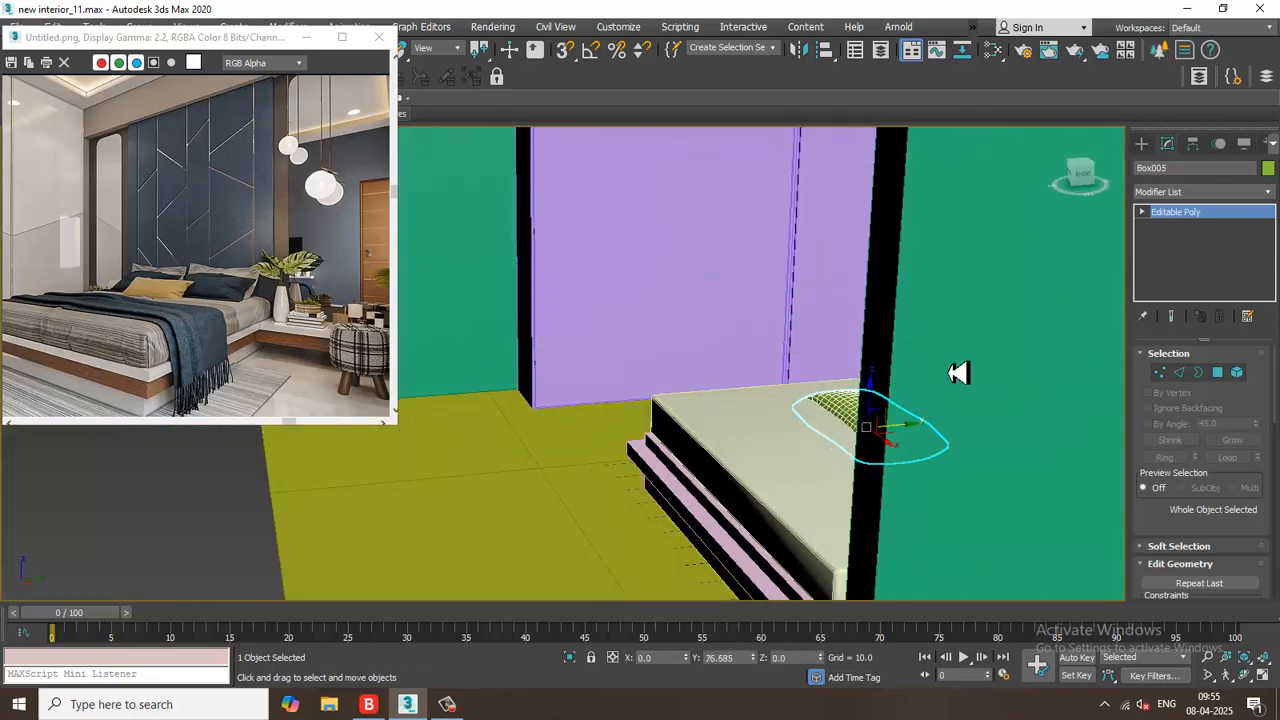
pyautogui.keyDown('alt'); pyautogui.moveTo(958, 373); pyautogui.dragTo(700, 375, button='middle'); pyautogui.keyUp('alt')
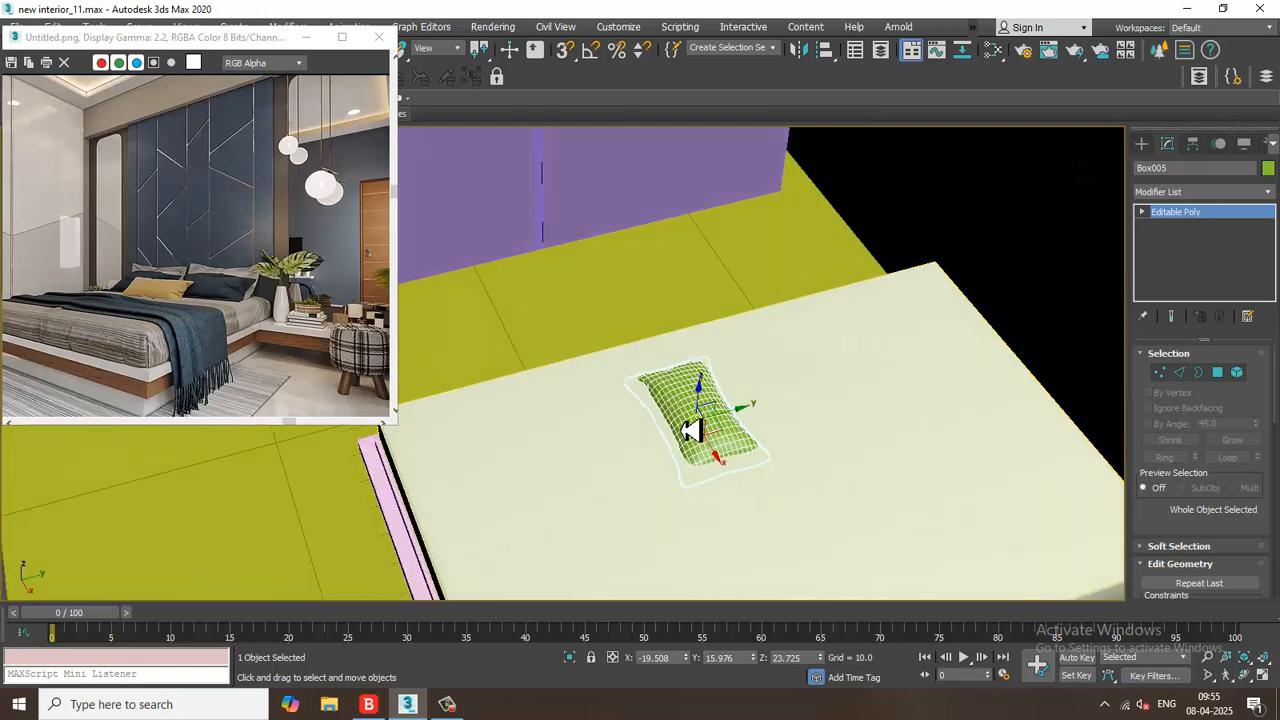
pyautogui.press('r')
pyautogui.moveTo(690, 430); pyautogui.dragTo(636, 452)
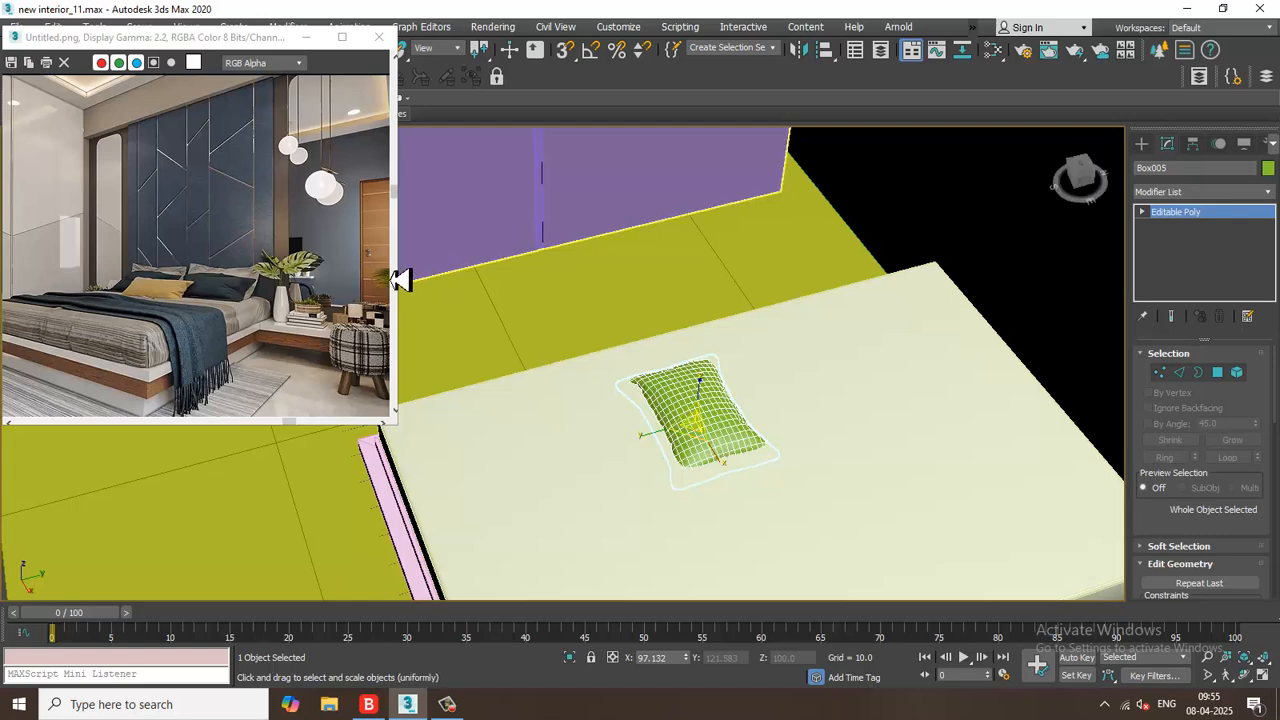
# - Slide the pillow along Y to the head end of the mattress, close to the wall
pyautogui.press('w')
pyautogui.moveTo(743, 423); pyautogui.dragTo(1045, 374)
pyautogui.keyDown('alt'); pyautogui.moveTo(732, 325); pyautogui.dragTo(362, 228, button='middle'); pyautogui.keyUp('alt')
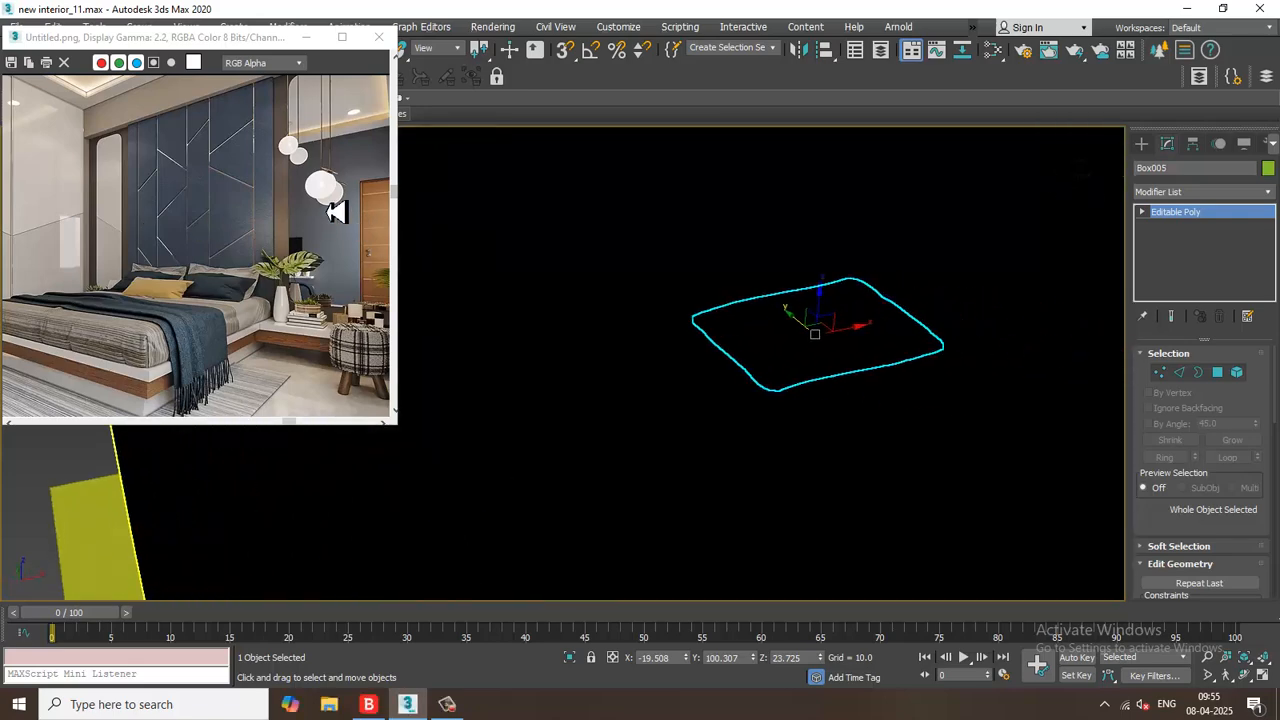
pyautogui.press('z')
pyautogui.keyDown('alt'); pyautogui.moveTo(436, 289); pyautogui.dragTo(560, 297, button='middle'); pyautogui.keyUp('alt')
pyautogui.scroll(-5, 541, 319)
pyautogui.moveTo(557, 296); pyautogui.dragTo(568, 261)
pyautogui.keyDown('alt'); pyautogui.moveTo(712, 277); pyautogui.dragTo(613, 318, button='middle'); pyautogui.keyUp('alt')
pyautogui.moveTo(566, 297); pyautogui.dragTo(593, 313)
# - Rotate the pillow about the X axis so it leans back towards the wall at the head of the bed
pyautogui.press('e')
pyautogui.keyDown('alt'); pyautogui.moveTo(593, 313); pyautogui.dragTo(596, 284, button='middle'); pyautogui.keyUp('alt')
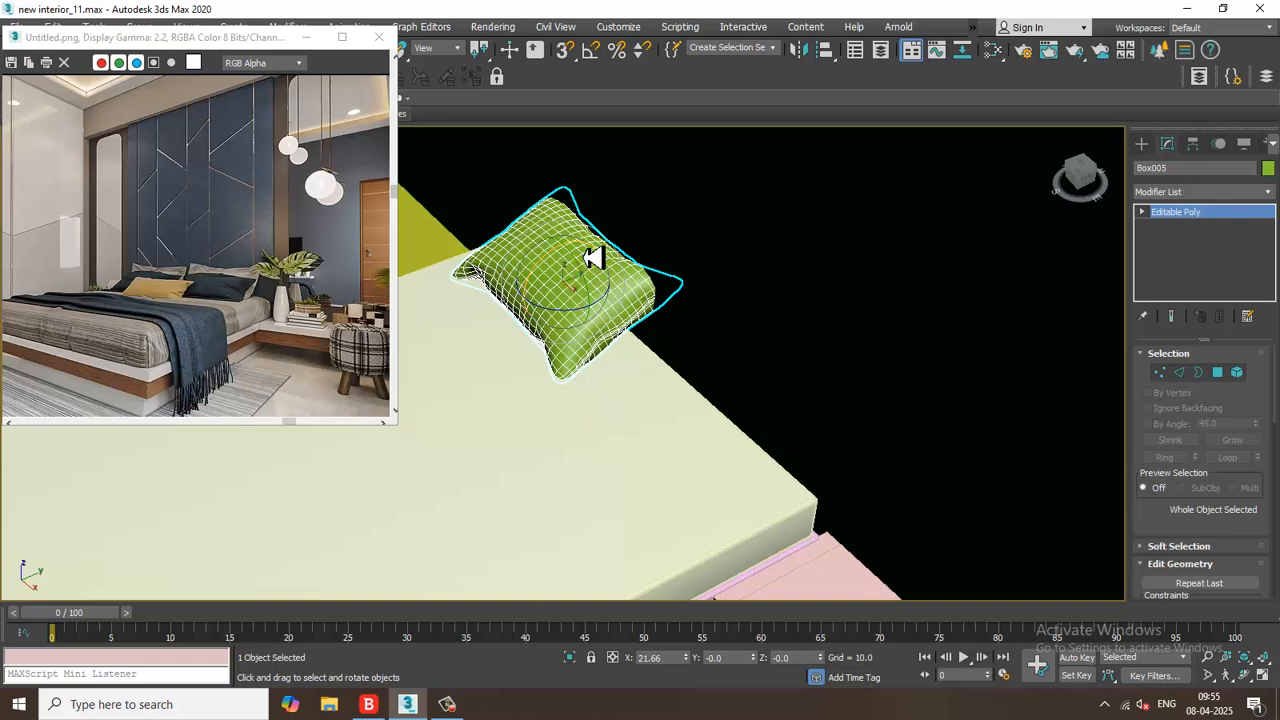
pyautogui.keyDown('alt'); pyautogui.moveTo(609, 294); pyautogui.dragTo(567, 282, button='middle'); pyautogui.keyUp('alt')
pyautogui.press('w')
pyautogui.scroll(3, 567, 282)
pyautogui.moveTo(566, 274); pyautogui.dragTo(609, 263)
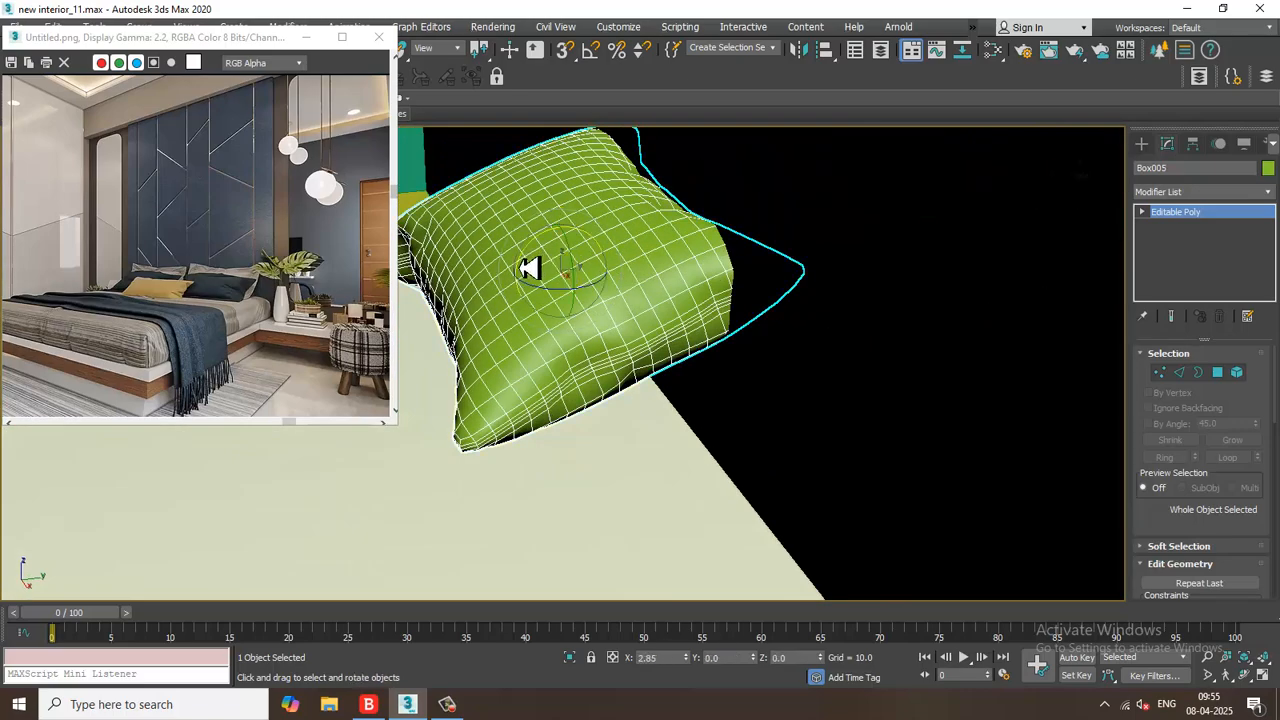
# - Raise and shift the tilted pillow so it rests on the mattress, at about Y 96.6 and Z 39.1
pyautogui.keyDown('alt'); pyautogui.moveTo(528, 266); pyautogui.dragTo(596, 287, button='middle'); pyautogui.keyUp('alt')
pyautogui.press('w')
pyautogui.moveTo(607, 280); pyautogui.dragTo(543, 214)
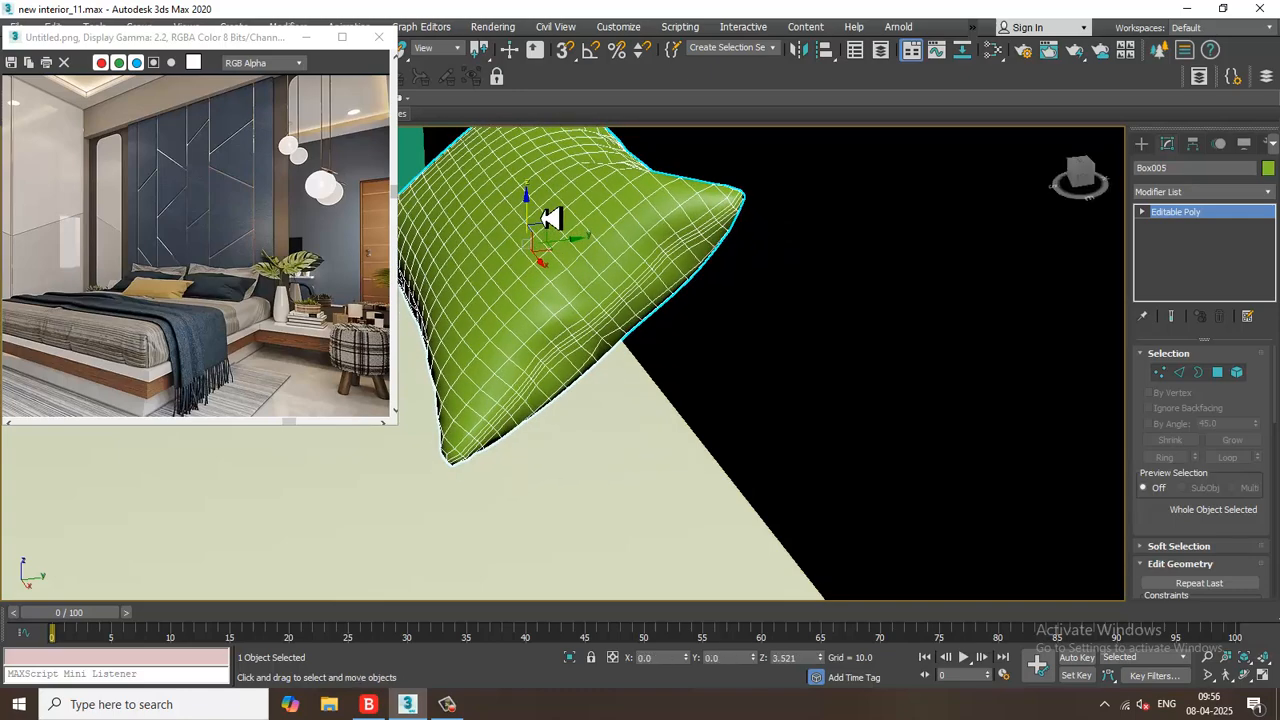
pyautogui.scroll(-4, 550, 245)
pyautogui.keyDown('alt'); pyautogui.moveTo(554, 251); pyautogui.dragTo(598, 294, button='middle'); pyautogui.keyUp('alt')
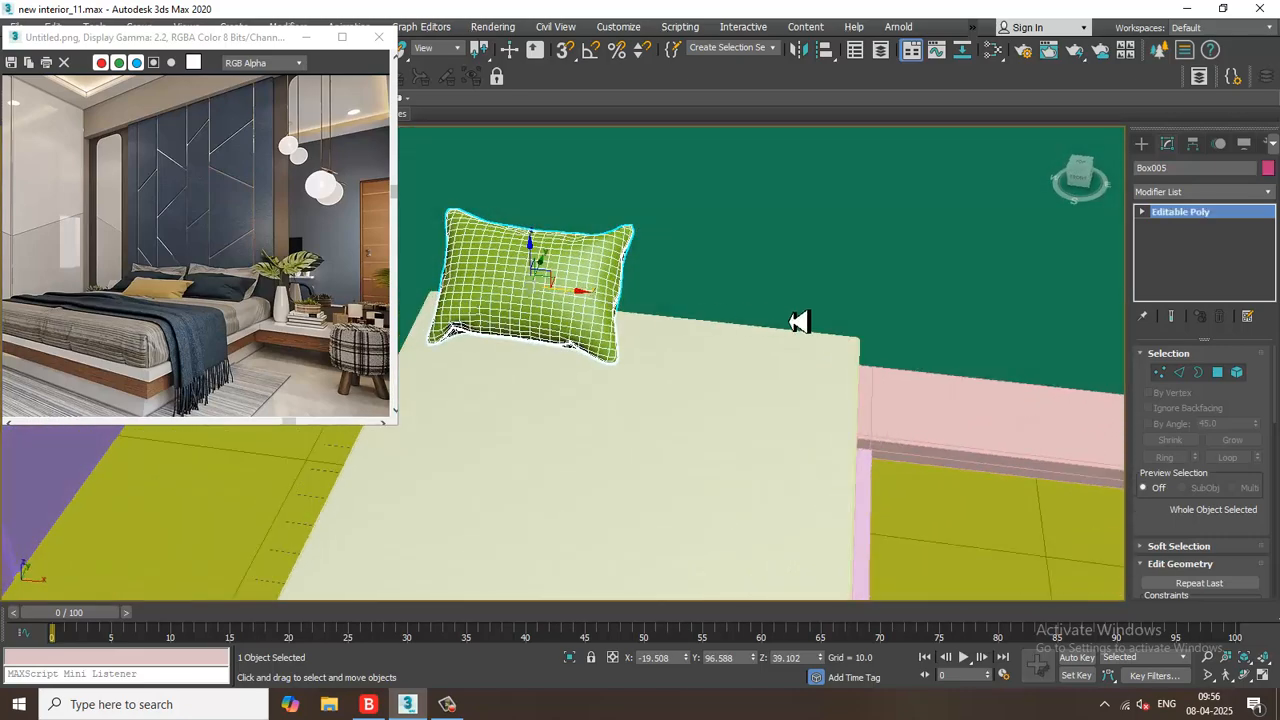
# - Copy the pillow along X to the other side of the bed, and copy both pillows forward as a front row
pyautogui.moveTo(555, 300)
pyautogui.keyDown('shift'); pyautogui.mouseDown()
pyautogui.moveTo(808, 323)
pyautogui.moveTo(774, 351)
pyautogui.mouseUp(); pyautogui.keyUp('shift')
pyautogui.click(648, 418)
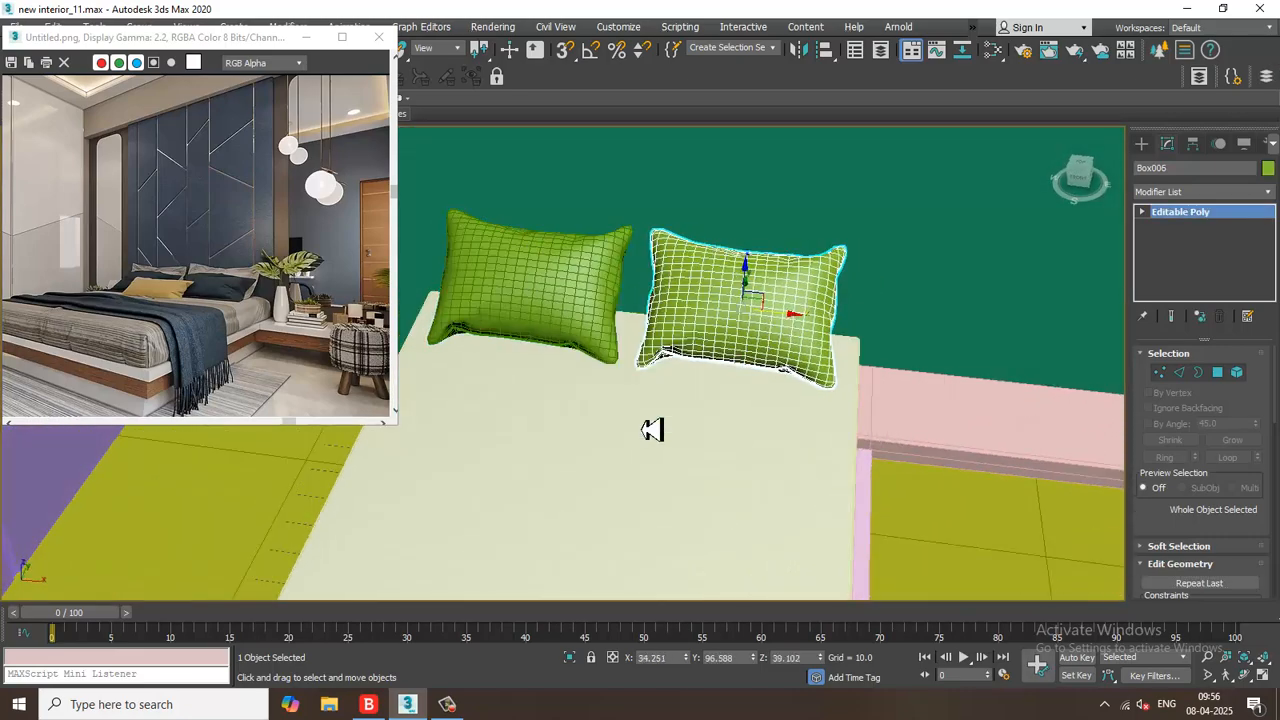
pyautogui.scroll(-5, 660, 391)
pyautogui.keyDown('alt'); pyautogui.moveTo(820, 403); pyautogui.dragTo(822, 361, button='middle'); pyautogui.keyUp('alt')
pyautogui.scroll(3, 706, 352)
pyautogui.moveTo(716, 351)
pyautogui.keyDown('alt'); pyautogui.mouseDown(button='middle')
pyautogui.moveTo(680, 357)
pyautogui.moveTo(694, 363)
pyautogui.moveTo(697, 349)
pyautogui.mouseUp(button='middle'); pyautogui.keyUp('alt')
pyautogui.keyDown('ctrl'); pyautogui.click(614, 337); pyautogui.keyUp('ctrl')
pyautogui.keyDown('shift'); pyautogui.moveTo(706, 331); pyautogui.dragTo(653, 352); pyautogui.keyUp('shift')
pyautogui.click(632, 420)
# - Shrink the front pillow Box007 uniformly and lower it onto the mattress to about Z 36.3
pyautogui.press('e')
pyautogui.click(563, 353)
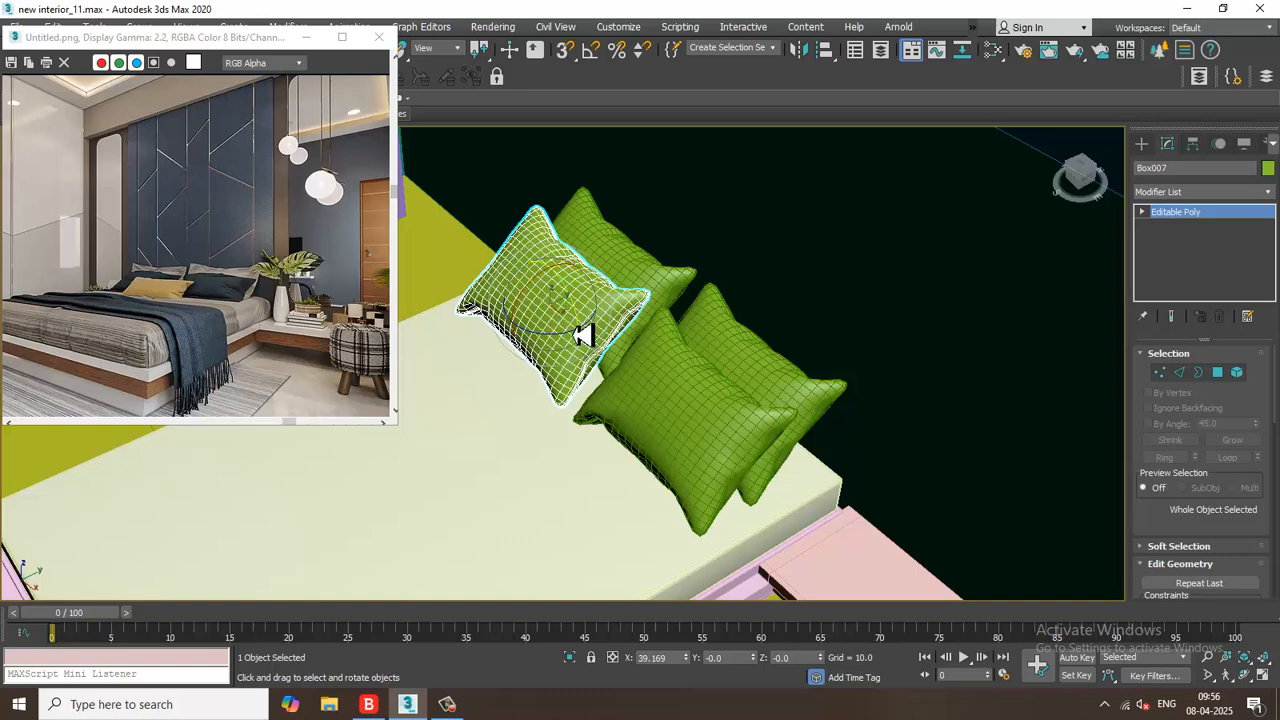
pyautogui.press('r')
pyautogui.moveTo(563, 320); pyautogui.dragTo(571, 334)
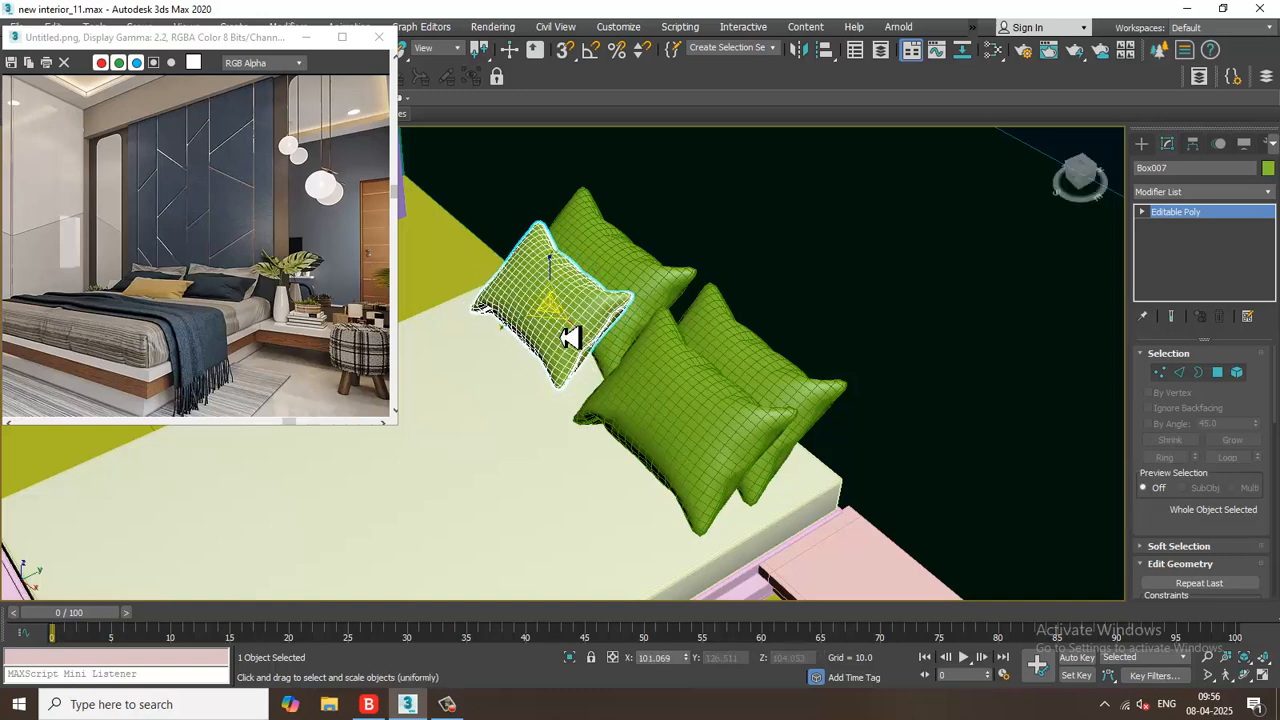
pyautogui.press('f')
pyautogui.keyDown('alt'); pyautogui.moveTo(660, 310); pyautogui.dragTo(597, 283, button='middle'); pyautogui.keyUp('alt')
pyautogui.press('w')
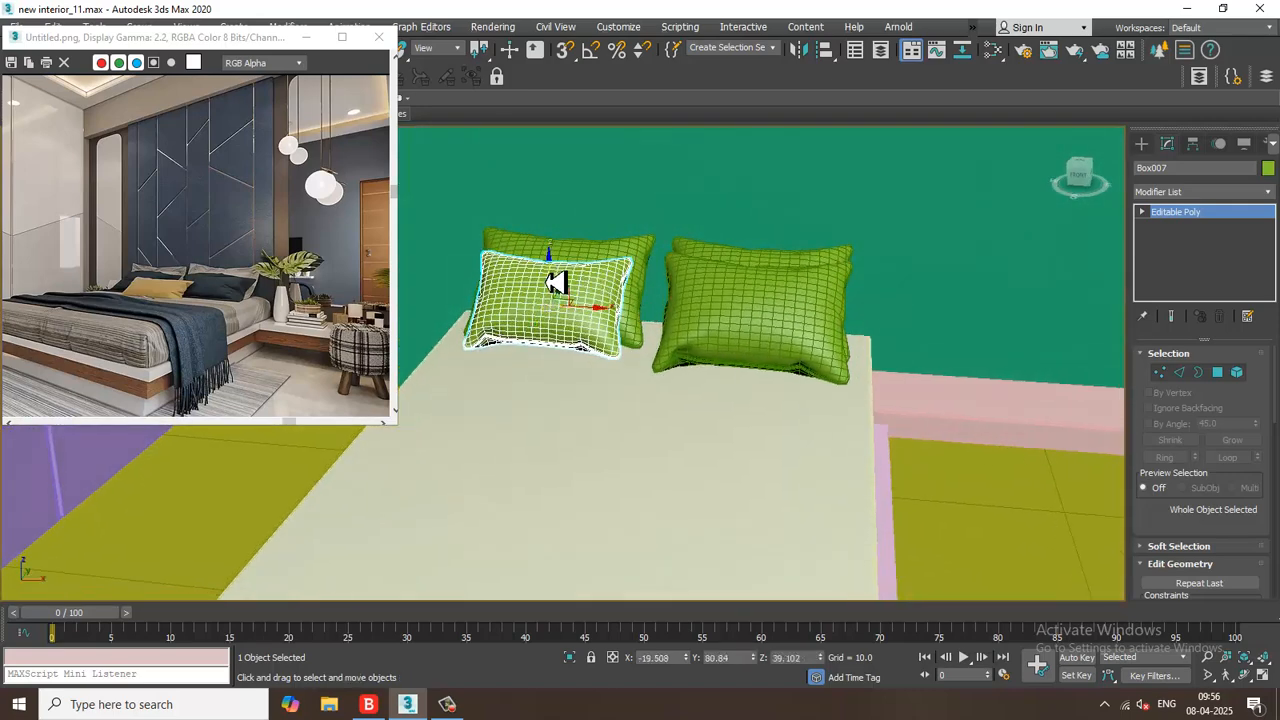
pyautogui.moveTo(556, 283); pyautogui.dragTo(571, 294)
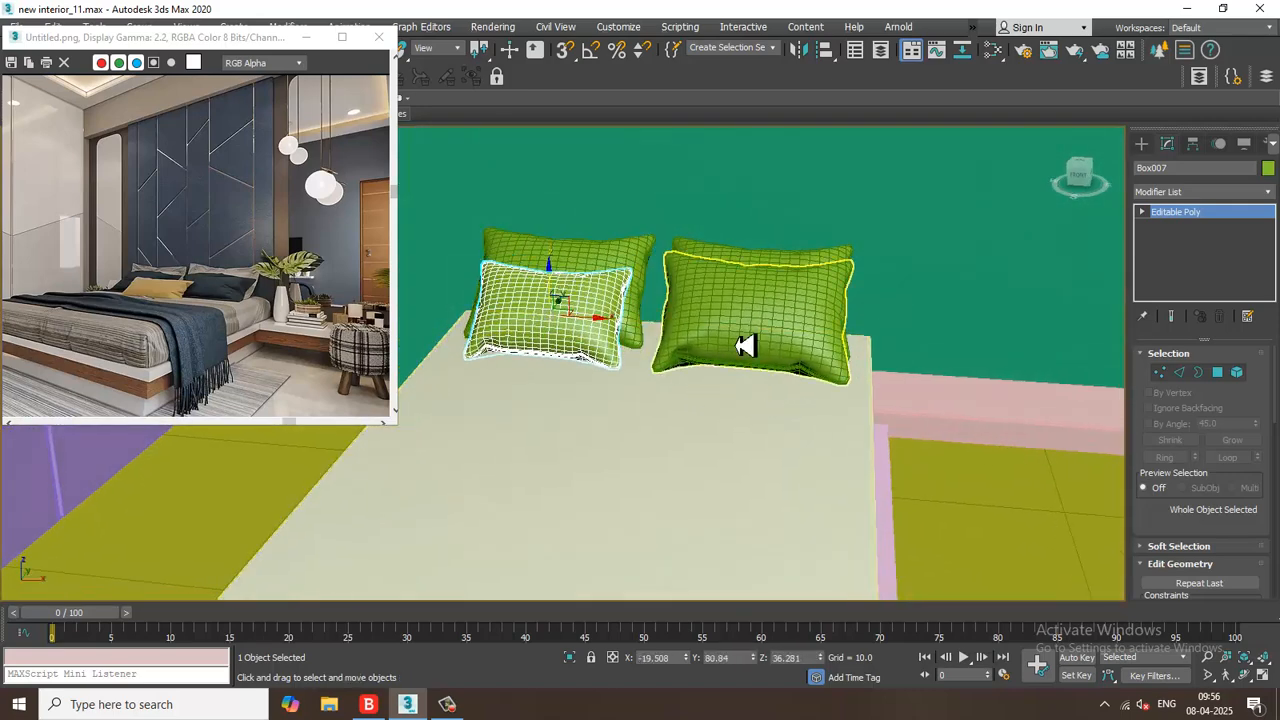
# - Scale the front pillow Box008 uniformly to about 84% and lower it onto the mattress to about Z 36.6
pyautogui.click(776, 351)
pyautogui.moveTo(771, 330); pyautogui.dragTo(778, 346)
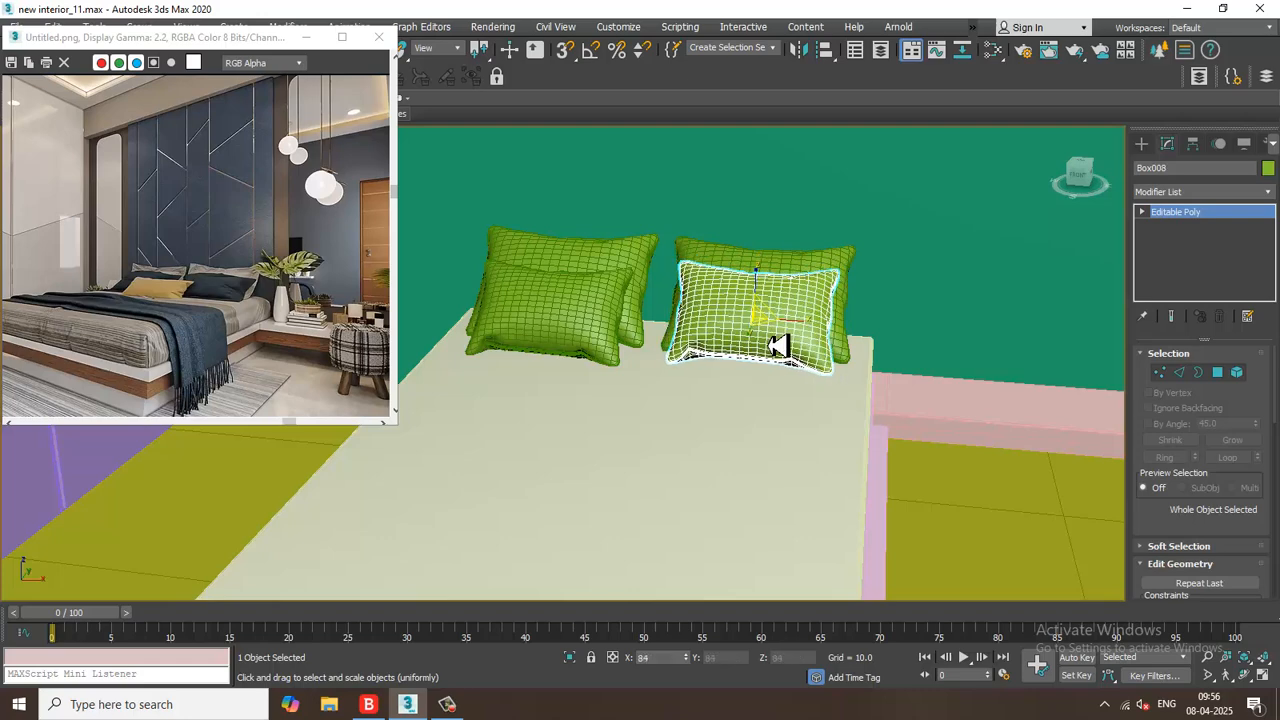
pyautogui.keyDown('alt'); pyautogui.moveTo(778, 346); pyautogui.dragTo(600, 549, button='middle'); pyautogui.keyUp('alt')
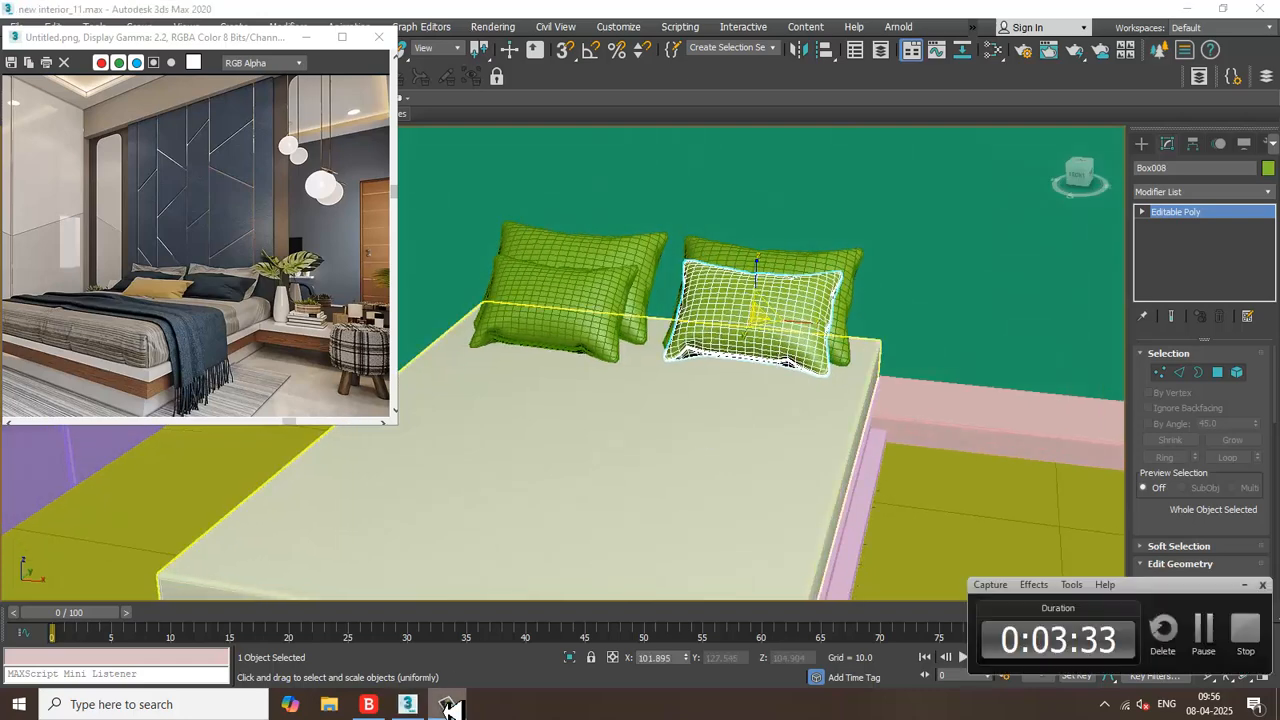
pyautogui.scroll(3, 820, 505)
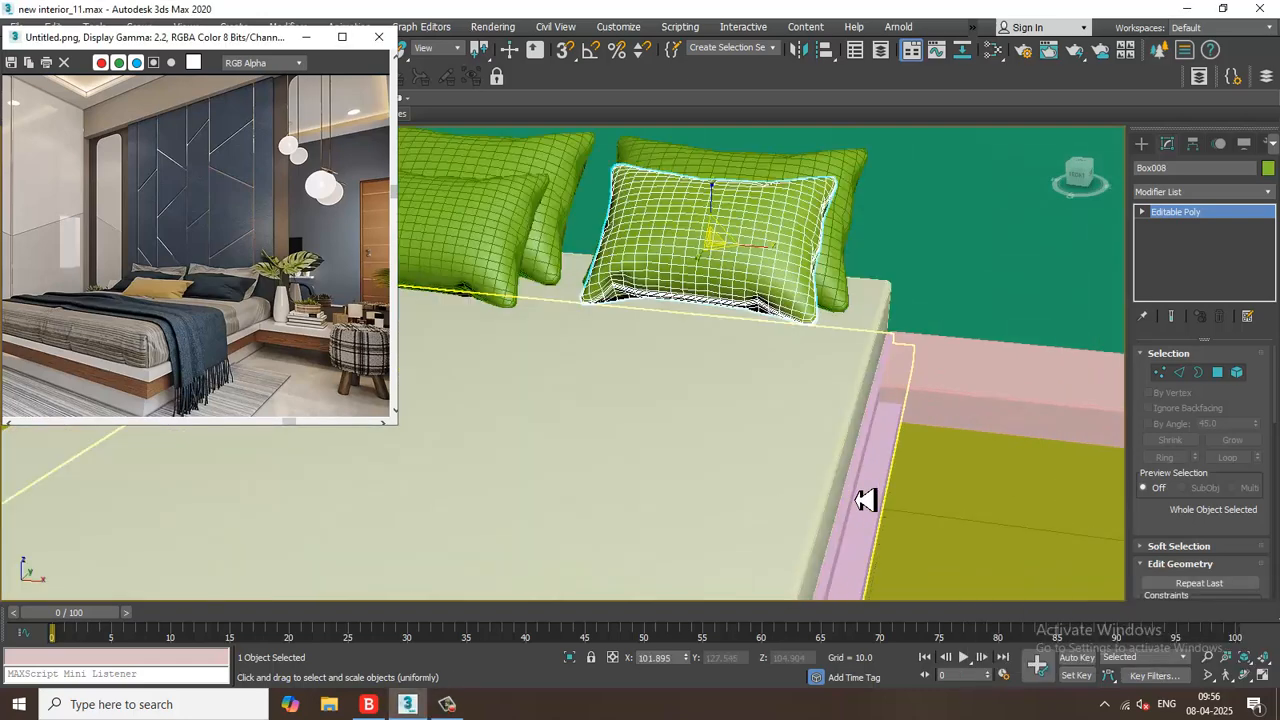
pyautogui.press('r')
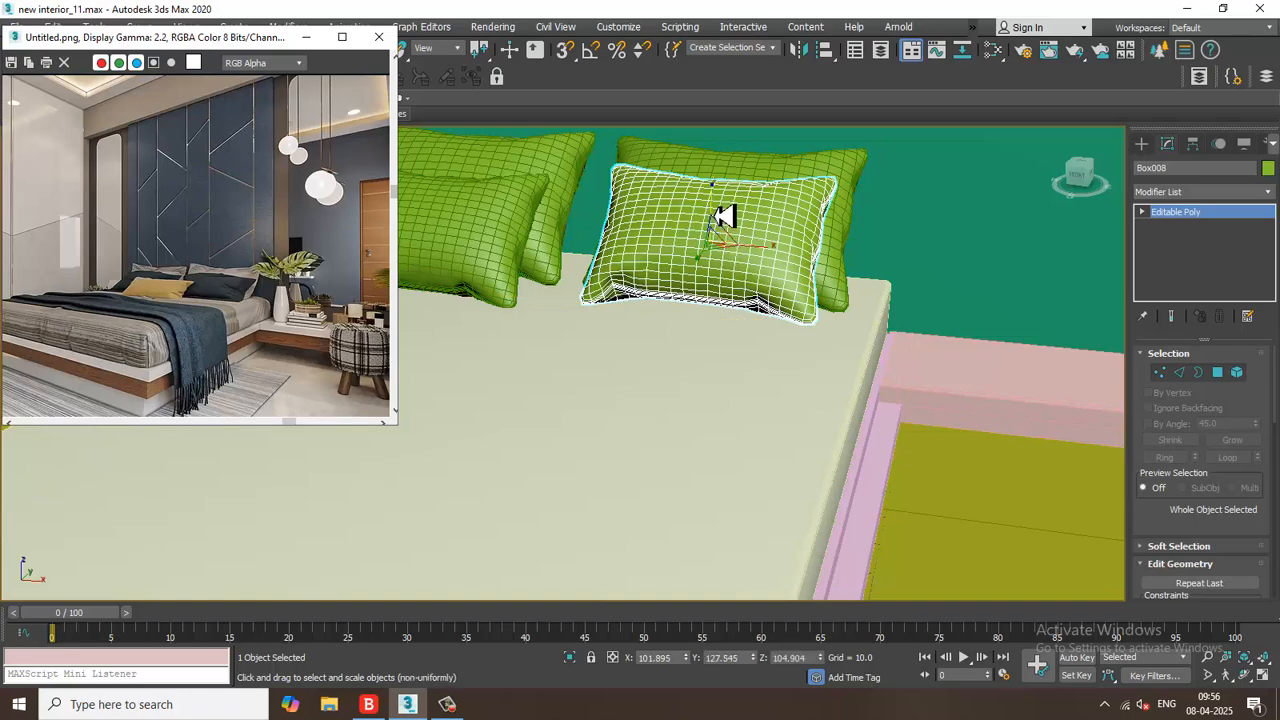
pyautogui.keyDown('alt'); pyautogui.moveTo(737, 257); pyautogui.dragTo(797, 273, button='middle'); pyautogui.keyUp('alt')
pyautogui.press('w')
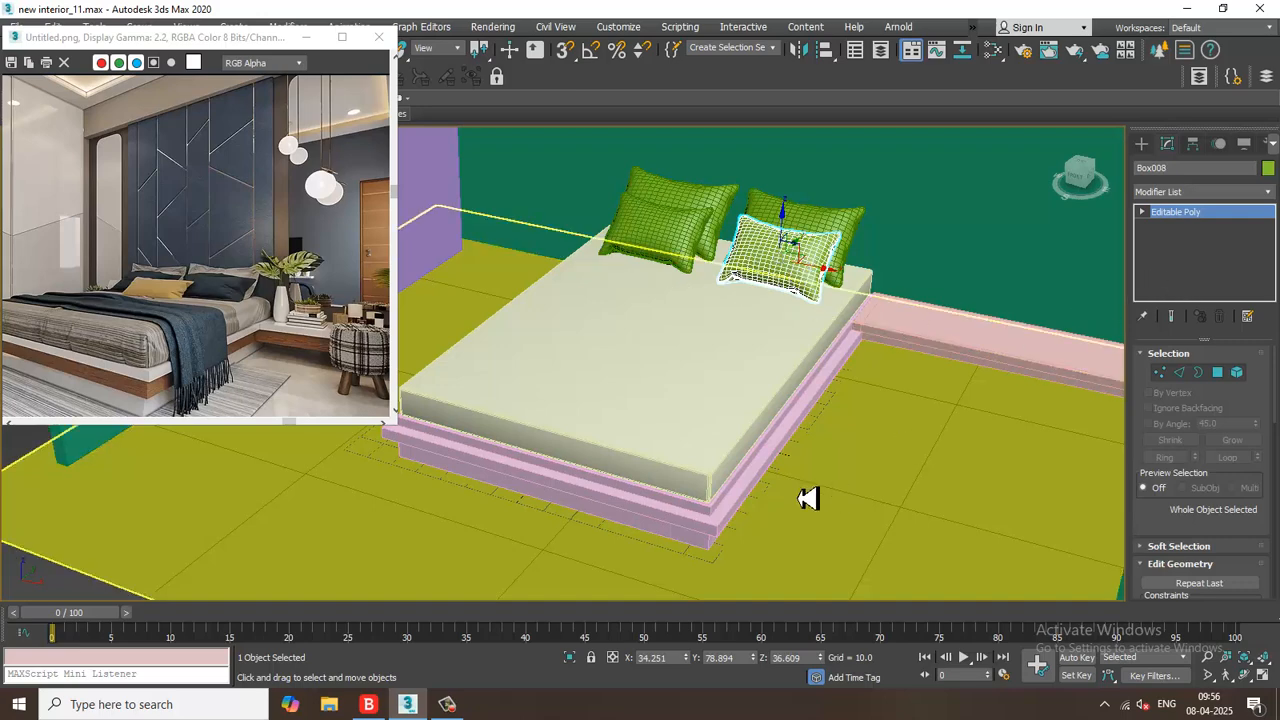
# - Draw a plane about 83 long and 197 wide across the bed and raise it above the mattress to about Z 70.6
pyautogui.click(692, 378)
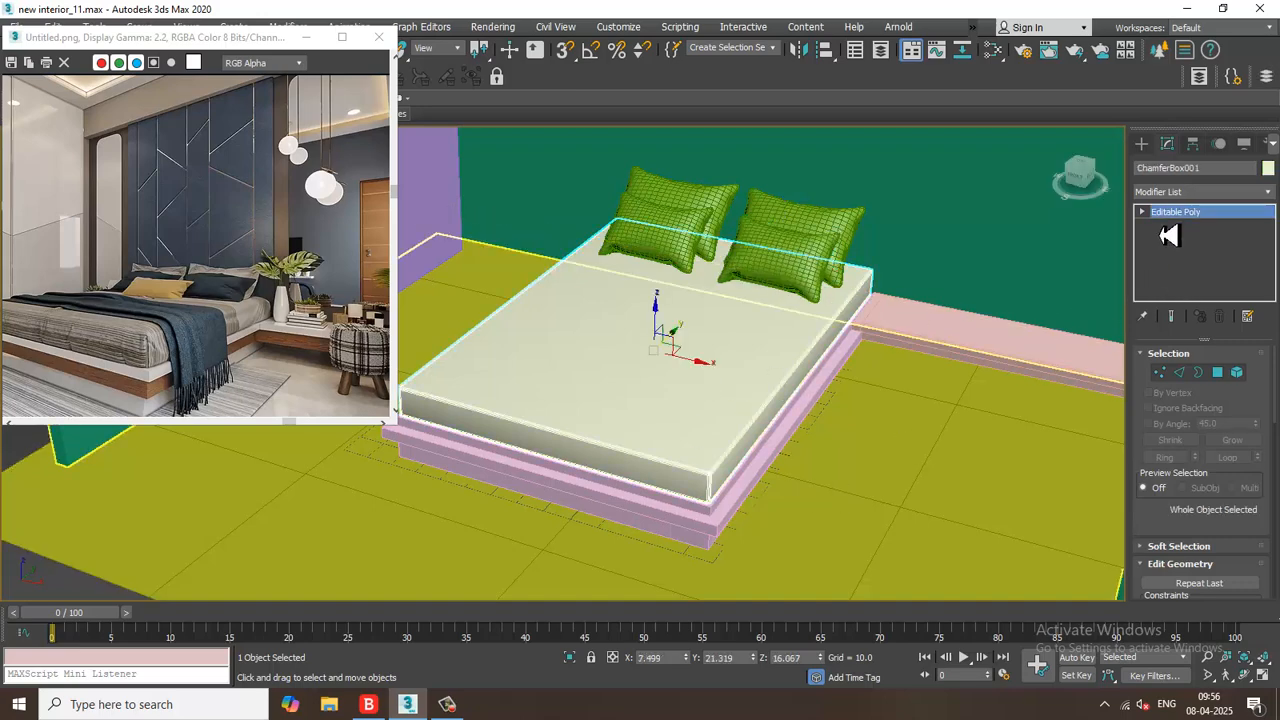
pyautogui.click(1143, 146)
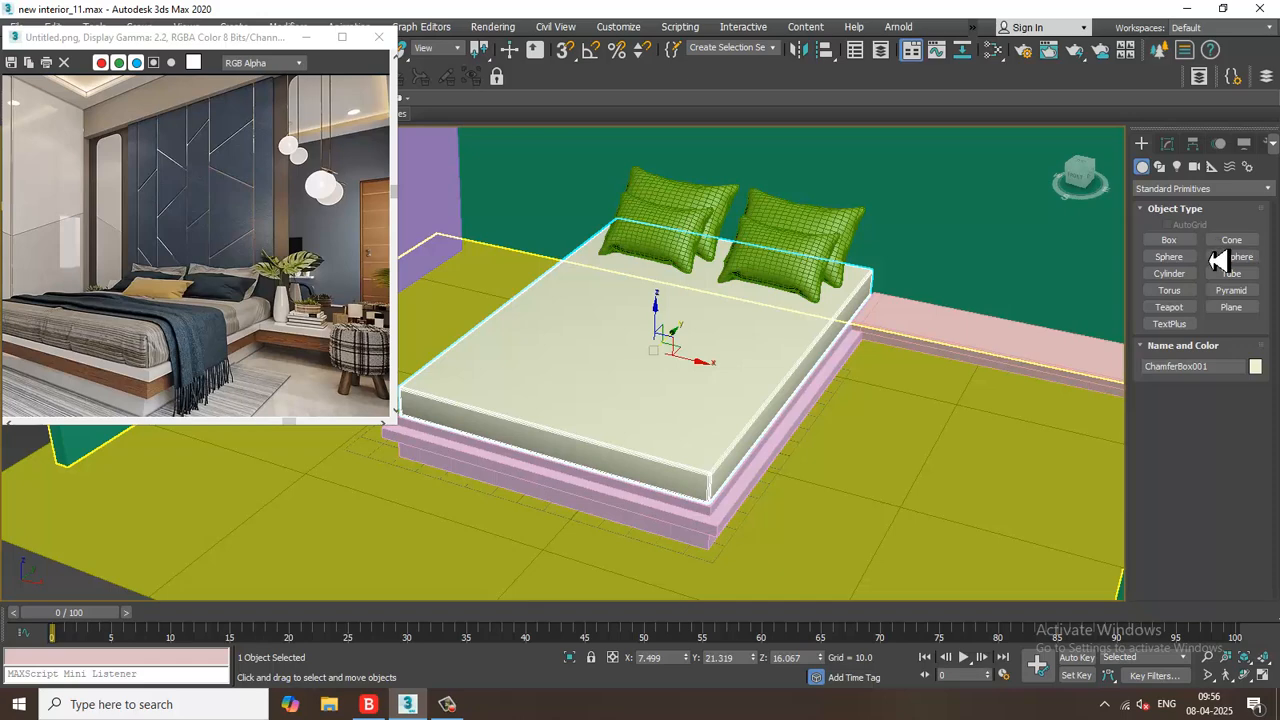
pyautogui.click(1231, 307)
pyautogui.keyDown('alt'); pyautogui.moveTo(963, 320); pyautogui.dragTo(634, 406, button='middle'); pyautogui.keyUp('alt')
pyautogui.moveTo(524, 368); pyautogui.dragTo(894, 506)
pyautogui.keyDown('alt'); pyautogui.moveTo(894, 506); pyautogui.dragTo(767, 417, button='middle'); pyautogui.keyUp('alt')
pyautogui.rightClick(767, 417)
pyautogui.moveTo(729, 409); pyautogui.dragTo(734, 294)
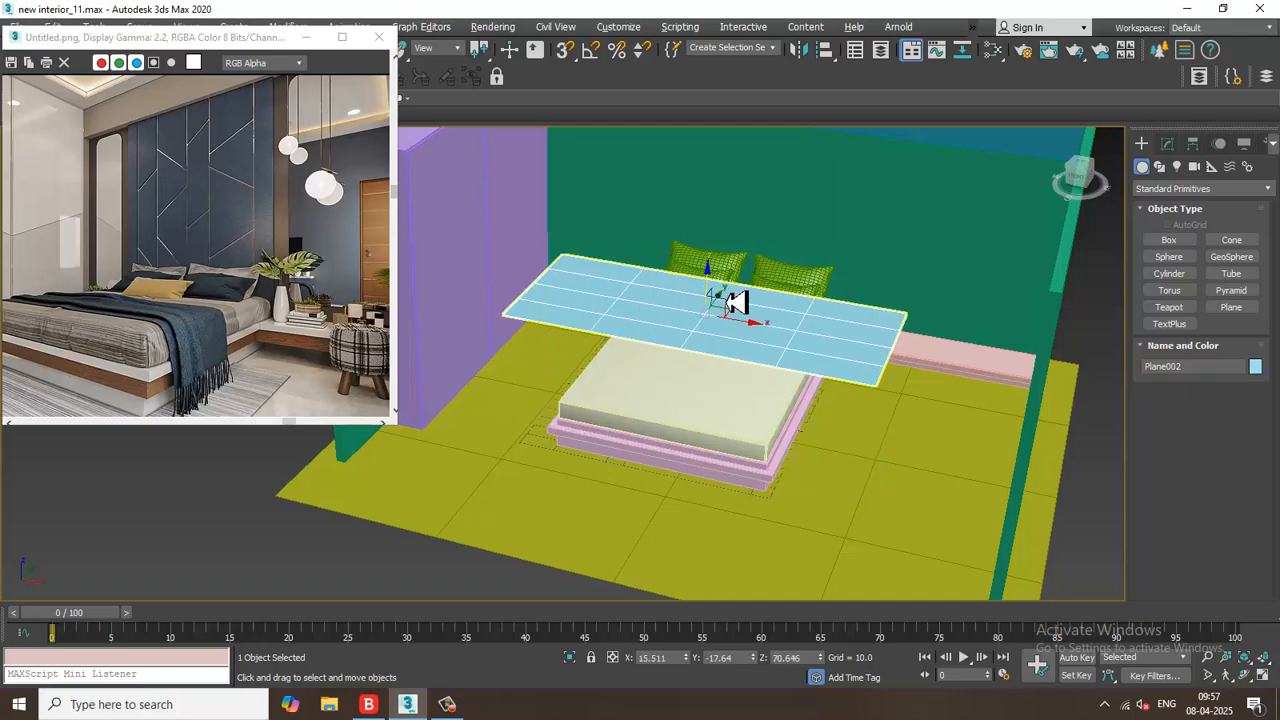
# - Set the plane's length segments to 41 and width segments to 72
pyautogui.scroll(2, 734, 294)
pyautogui.click(1167, 143)
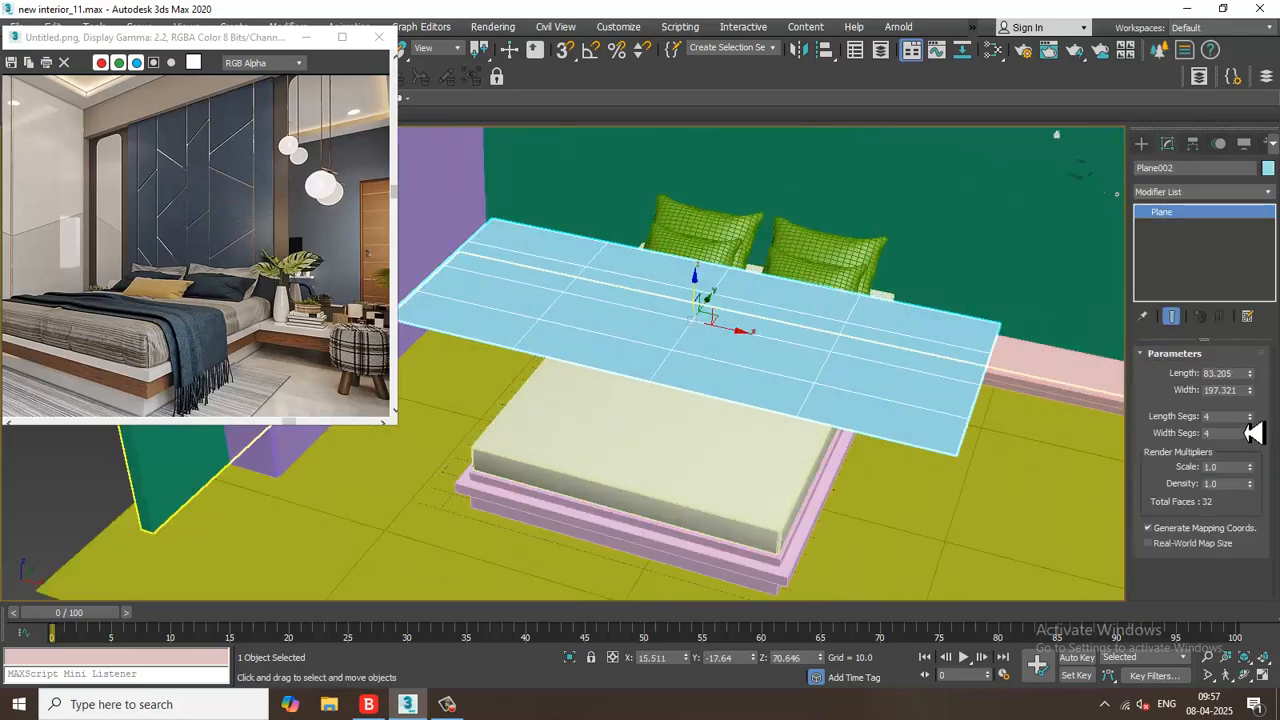
pyautogui.moveTo(1249, 416); pyautogui.dragTo(1260, 386)
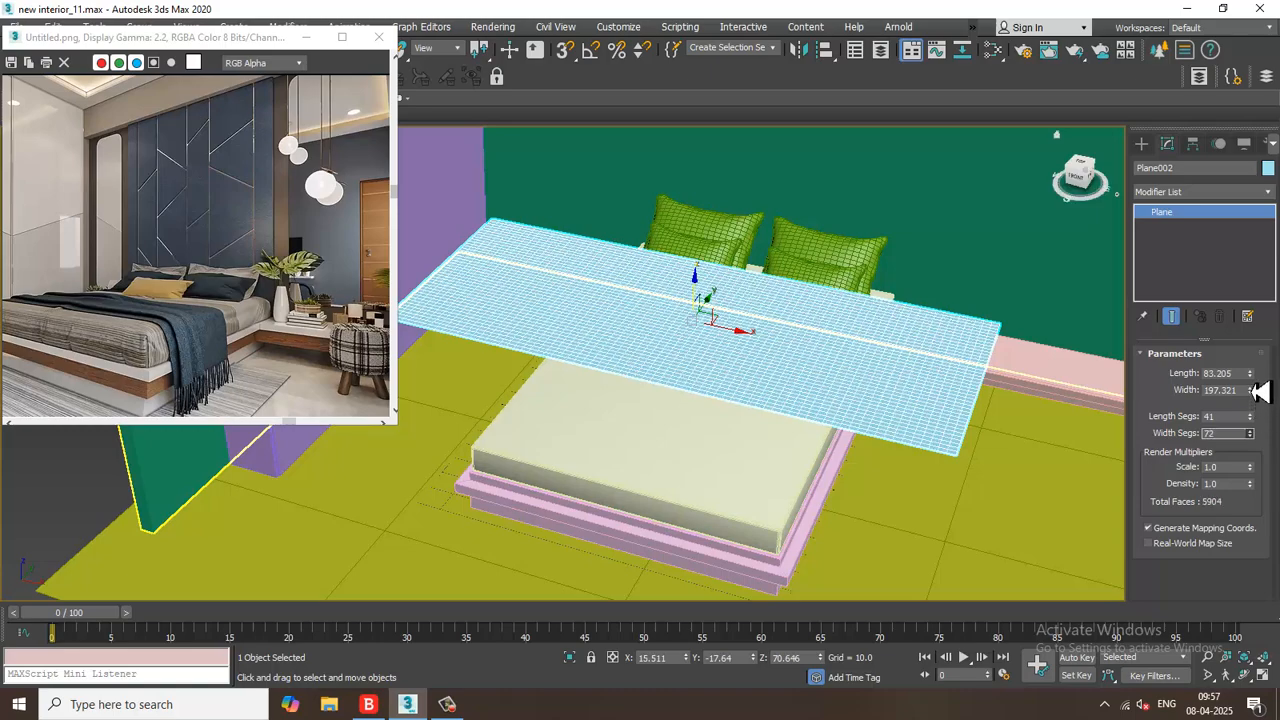
# - Tilt the plane steeply about its long axis and position it over the mattress at about X 12.7, Y 10.0, Z 78.5
pyautogui.keyDown('alt'); pyautogui.moveTo(740, 380); pyautogui.dragTo(668, 347, button='middle'); pyautogui.keyUp('alt')
pyautogui.press('e')
pyautogui.moveTo(668, 321); pyautogui.dragTo(651, 414)
pyautogui.press('w')
pyautogui.moveTo(704, 263); pyautogui.dragTo(812, 261)
pyautogui.keyDown('alt'); pyautogui.moveTo(812, 261); pyautogui.dragTo(795, 240, button='middle'); pyautogui.keyUp('alt')
pyautogui.moveTo(772, 235); pyautogui.dragTo(766, 251)
pyautogui.keyDown('alt'); pyautogui.moveTo(766, 251); pyautogui.dragTo(858, 333, button='middle'); pyautogui.keyUp('alt')
pyautogui.moveTo(815, 289); pyautogui.dragTo(806, 289)
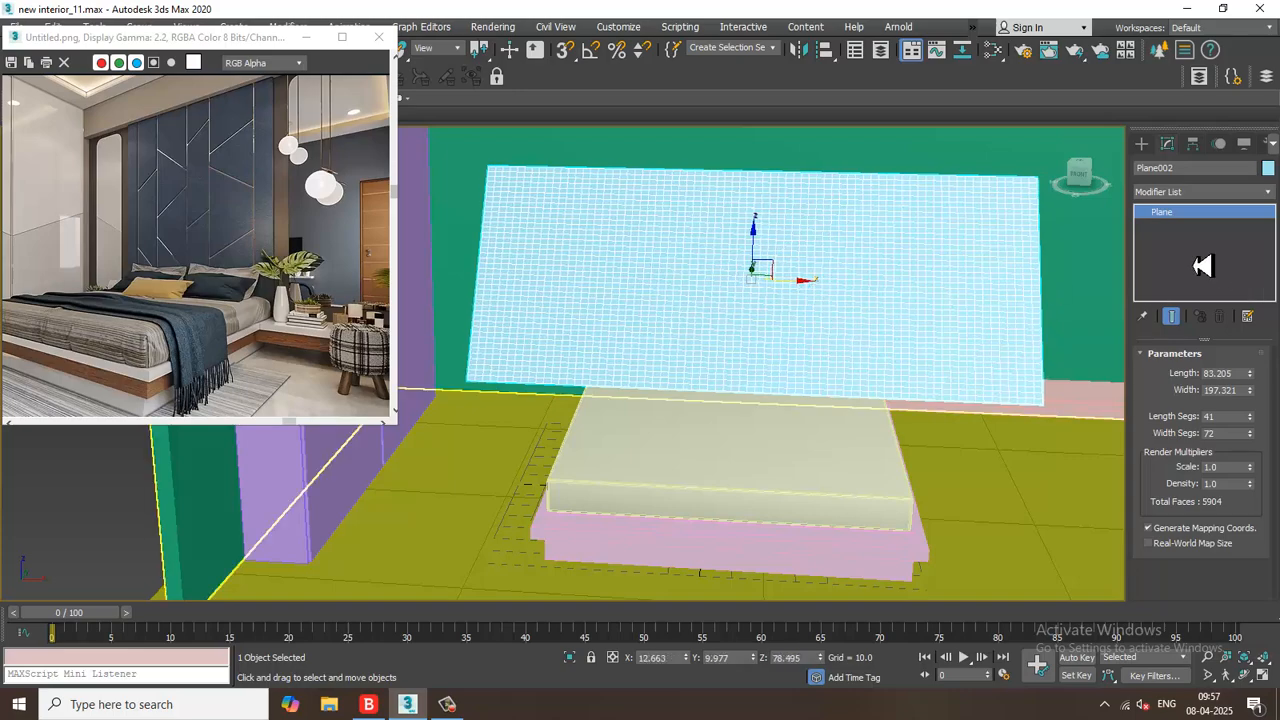
# - Apply a Cloth modifier to the tilted plane Plane002
pyautogui.click(1200, 191)
pyautogui.scroll(-5, 1186, 288)
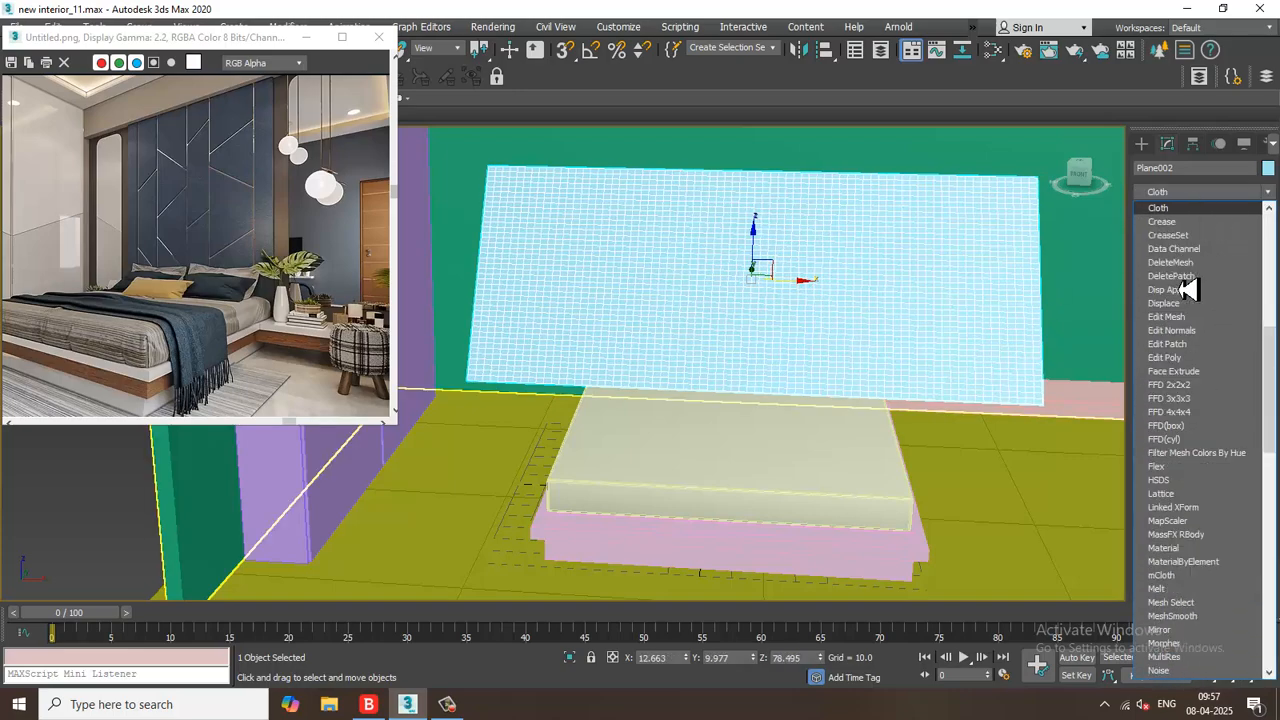
pyautogui.click(1183, 283)
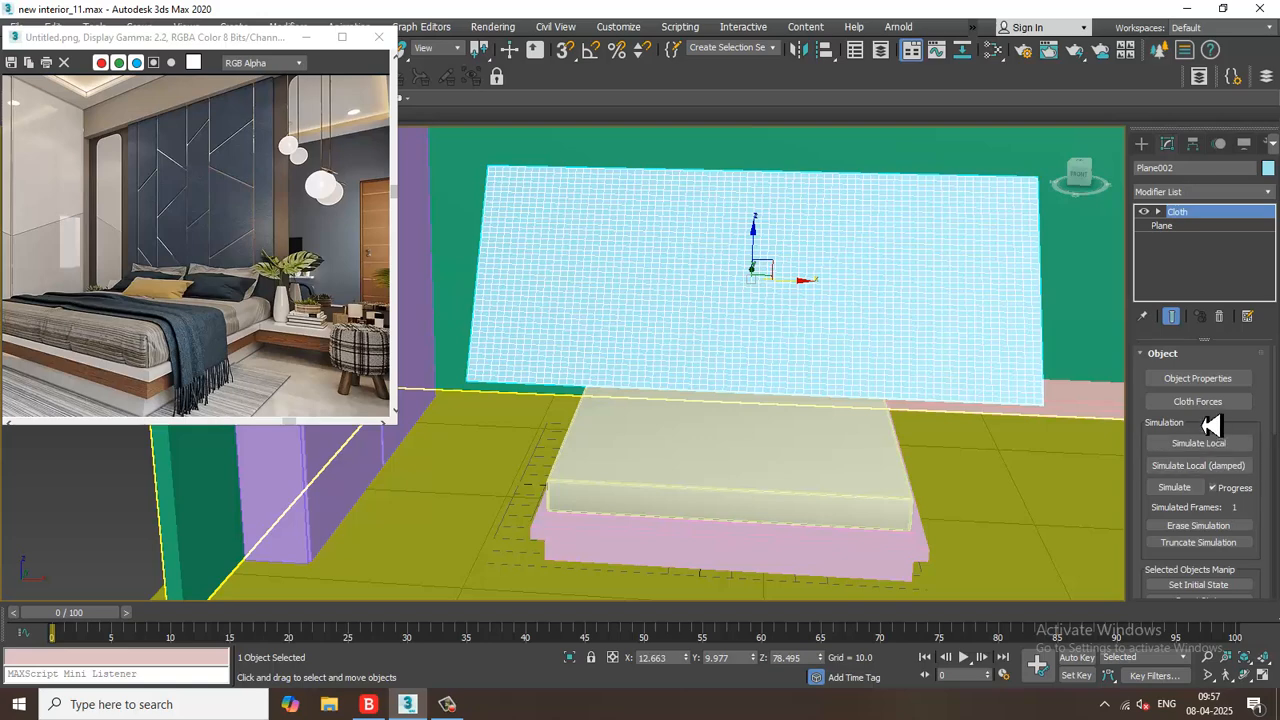
# - Make Plane002 a cloth object in the simulation properties with the Cotton preset
pyautogui.click(1193, 379)
pyautogui.click(500, 130)
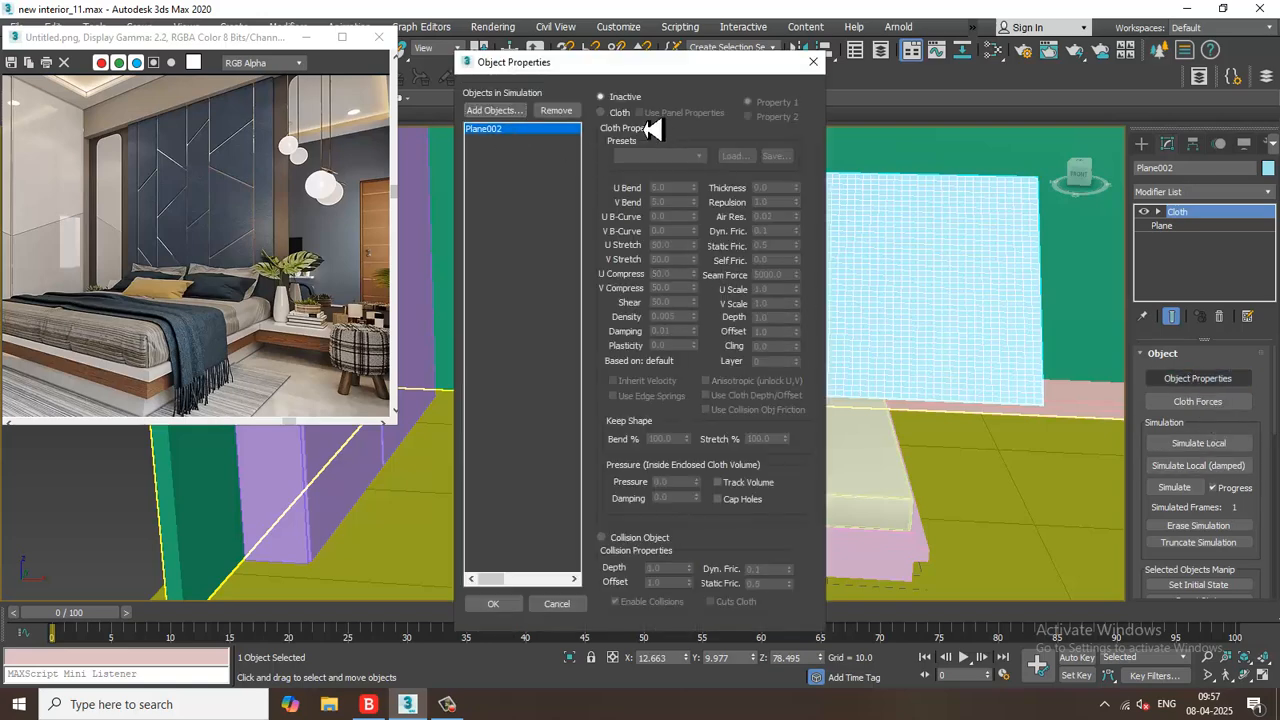
pyautogui.click(620, 112)
pyautogui.click(658, 156)
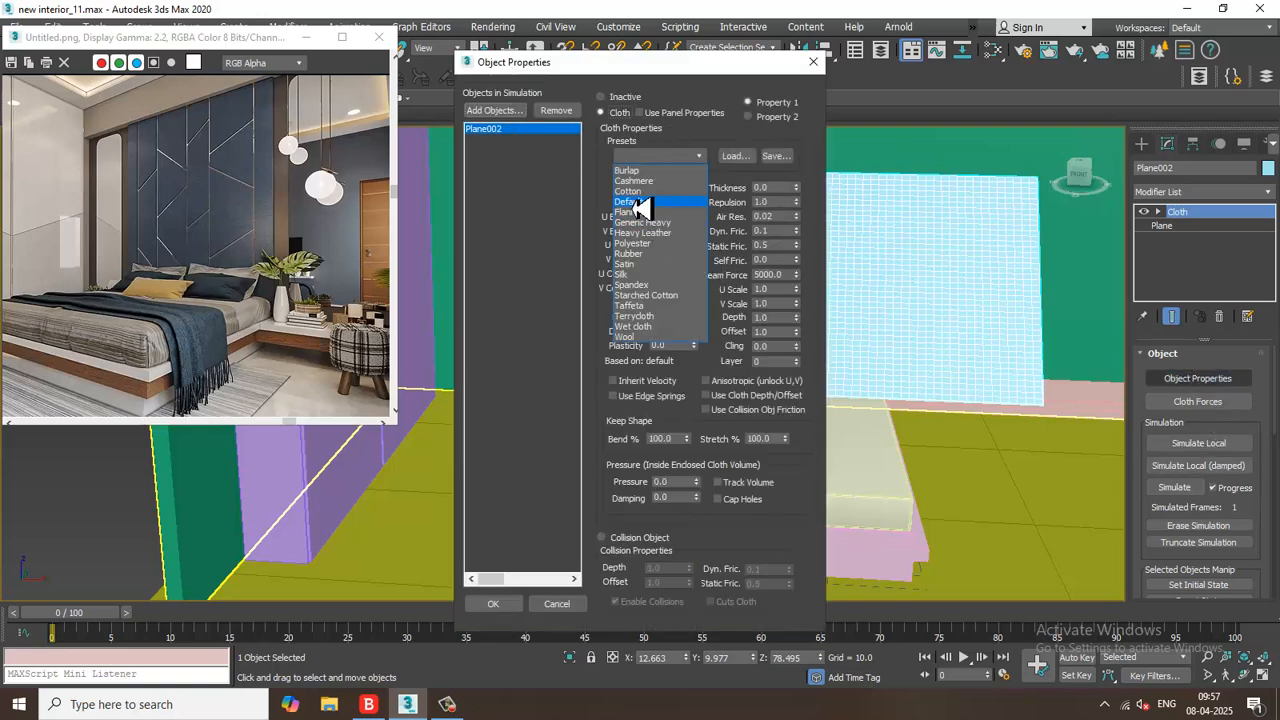
pyautogui.click(634, 193)
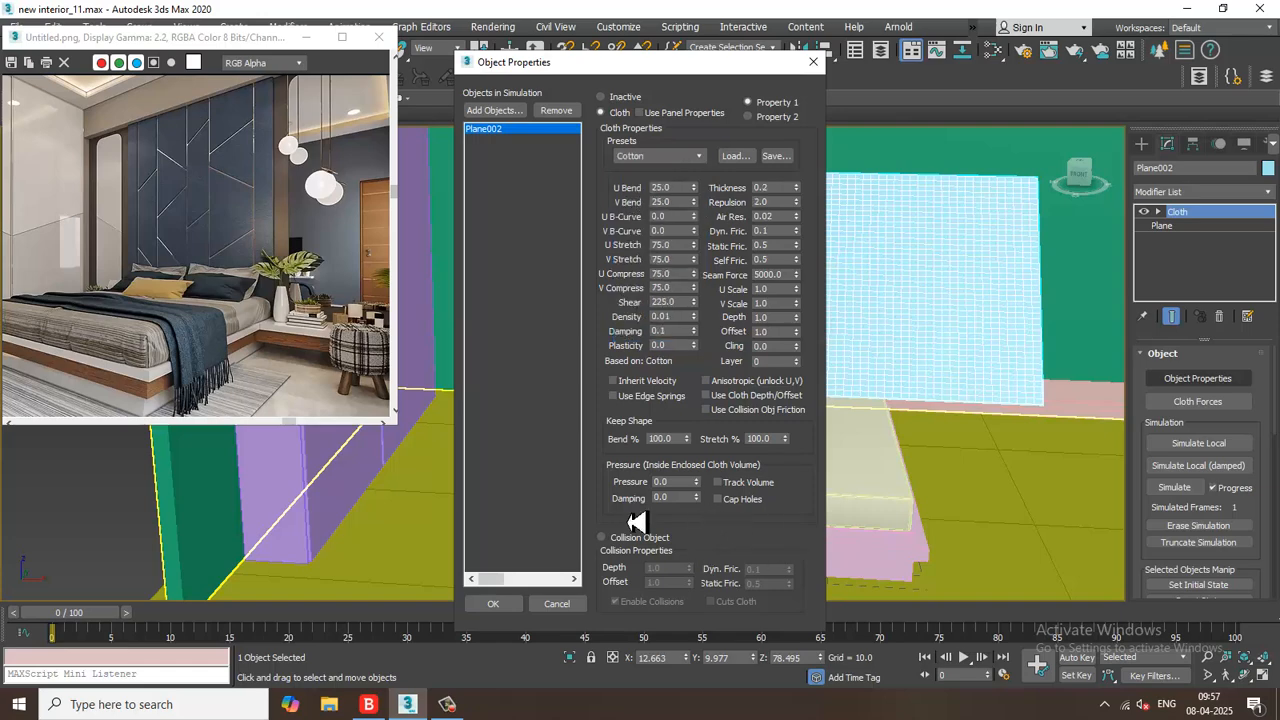
# - Add Box001 to Box008 and ChamferBox001 to the cloth simulation as collision objects
pyautogui.click(507, 114)
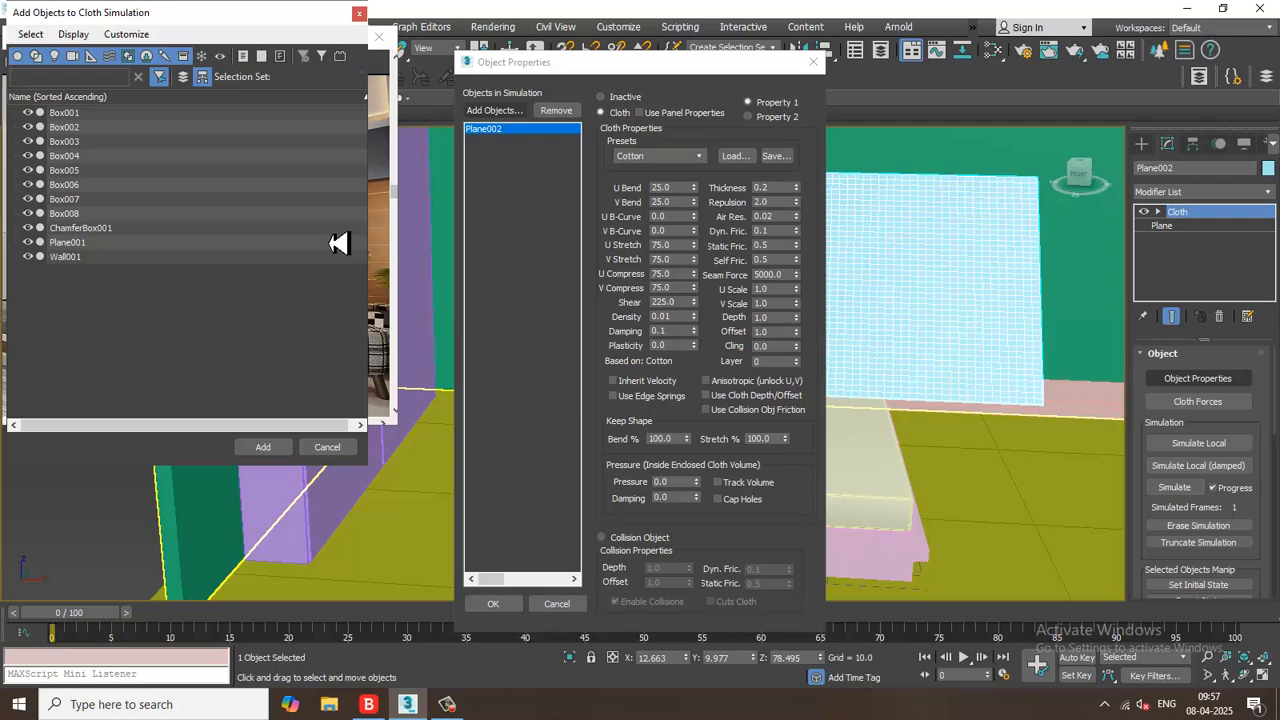
pyautogui.click(84, 229)
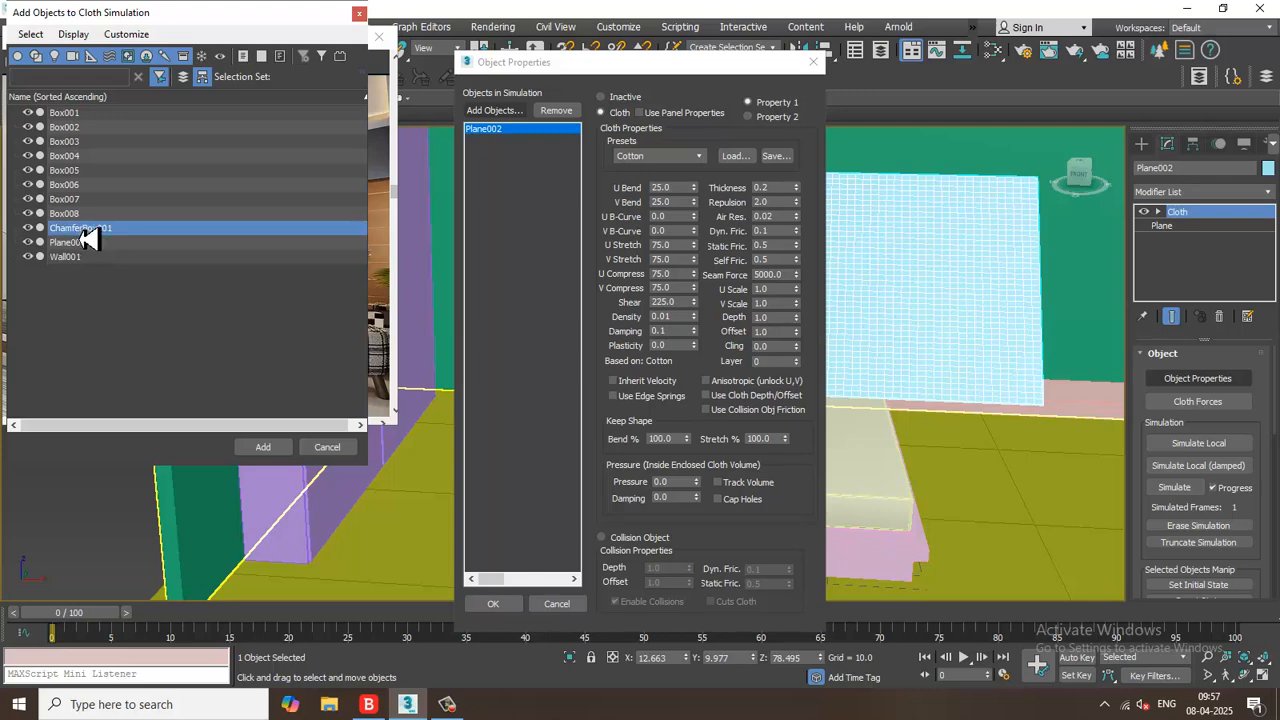
pyautogui.moveTo(95, 228); pyautogui.dragTo(96, 123)
pyautogui.click(263, 447)
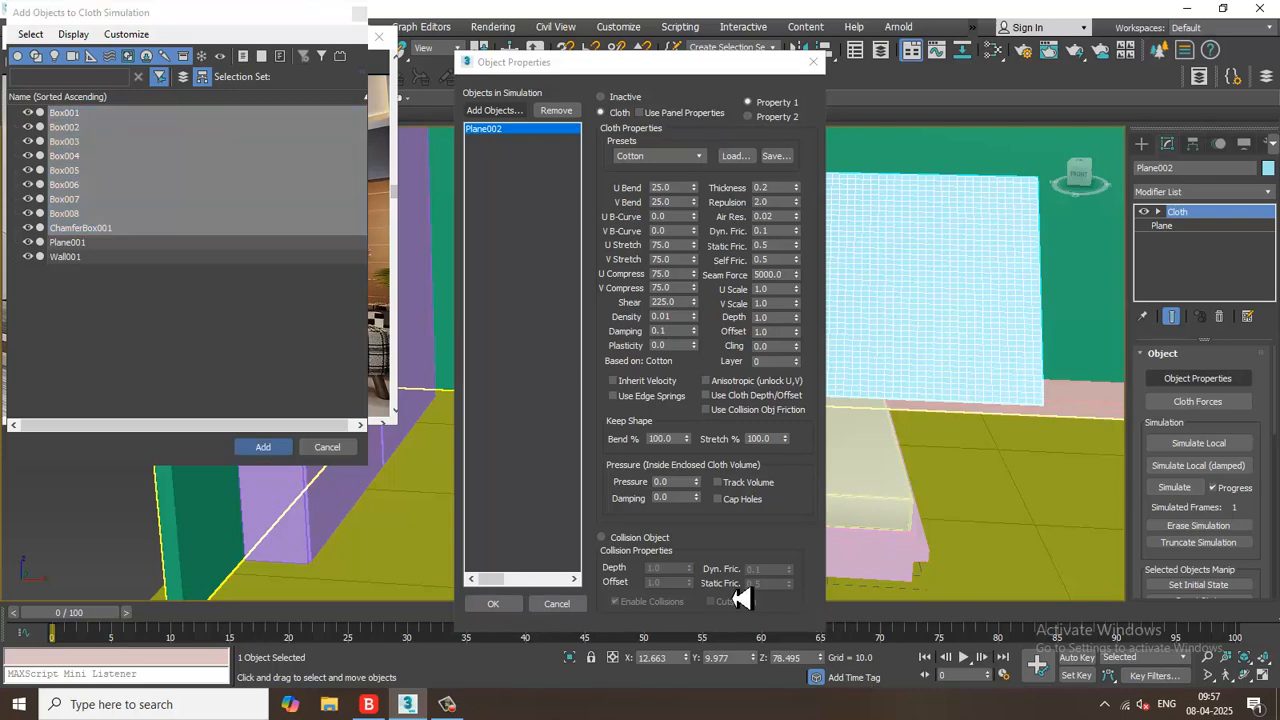
pyautogui.click(603, 539)
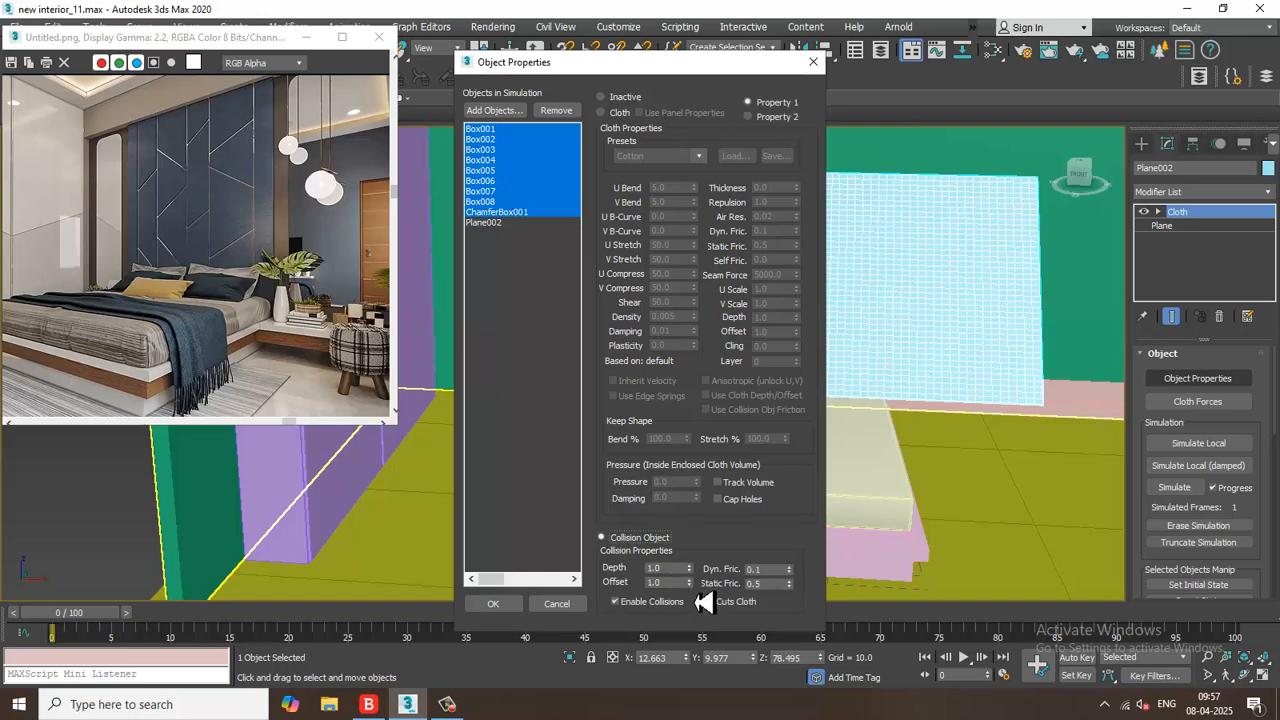
# - Set the collision objects' dynamic and static friction to 1 and accept the cloth object properties
pyautogui.doubleClick(762, 569)
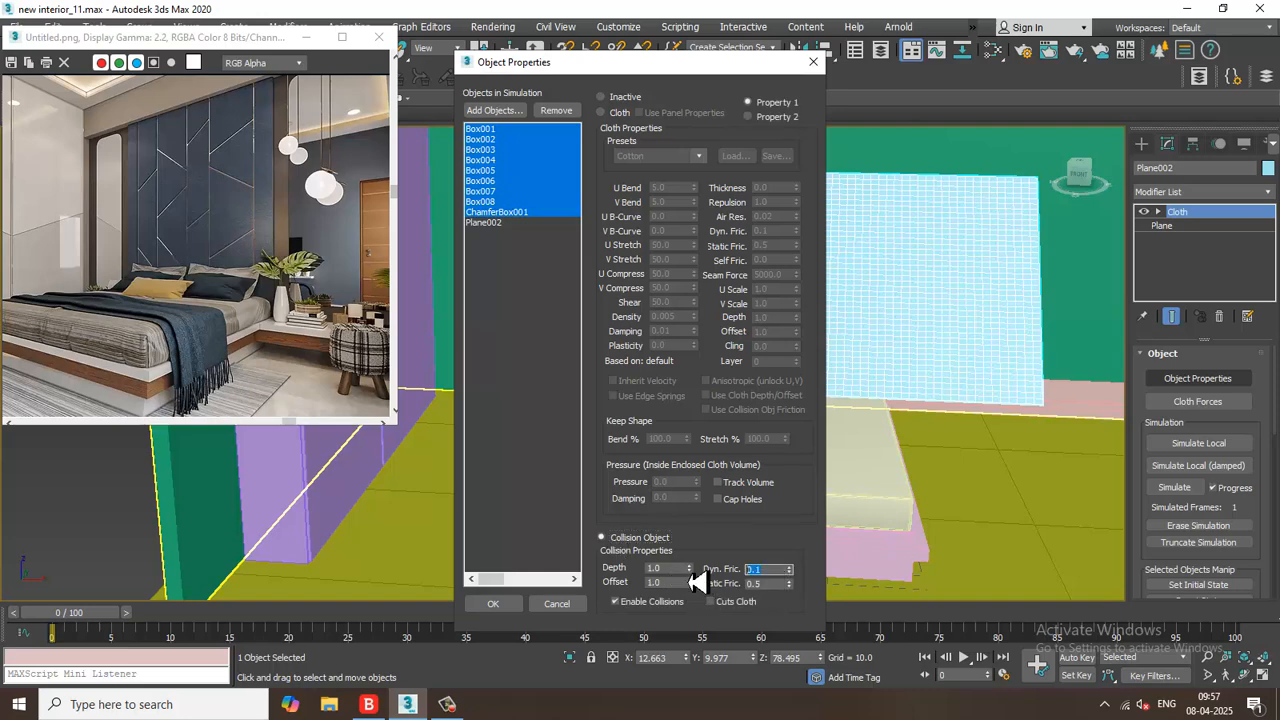
pyautogui.write('1')
pyautogui.doubleClick(770, 585)
pyautogui.write('1')
pyautogui.click(500, 606)
# - Set the Cloth modifier's gravity to -980 in the simulation parameters
pyautogui.moveTo(1258, 521); pyautogui.dragTo(1274, 148)
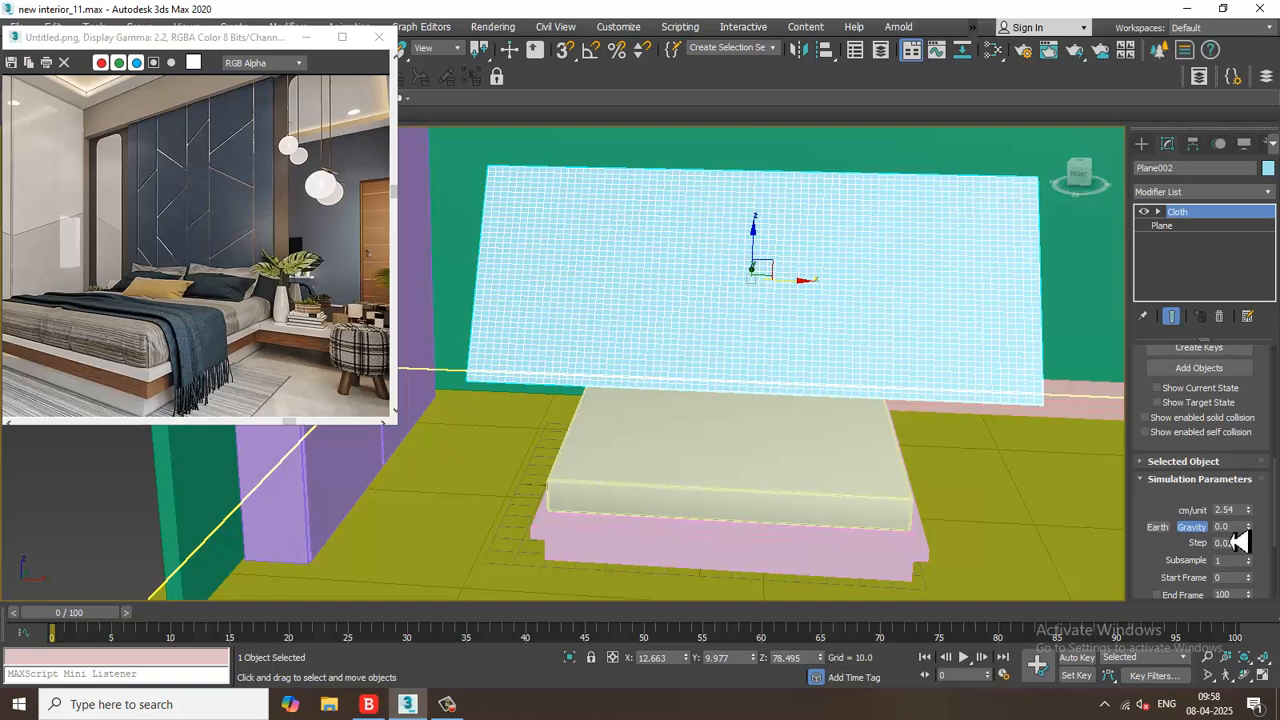
pyautogui.write('-9')
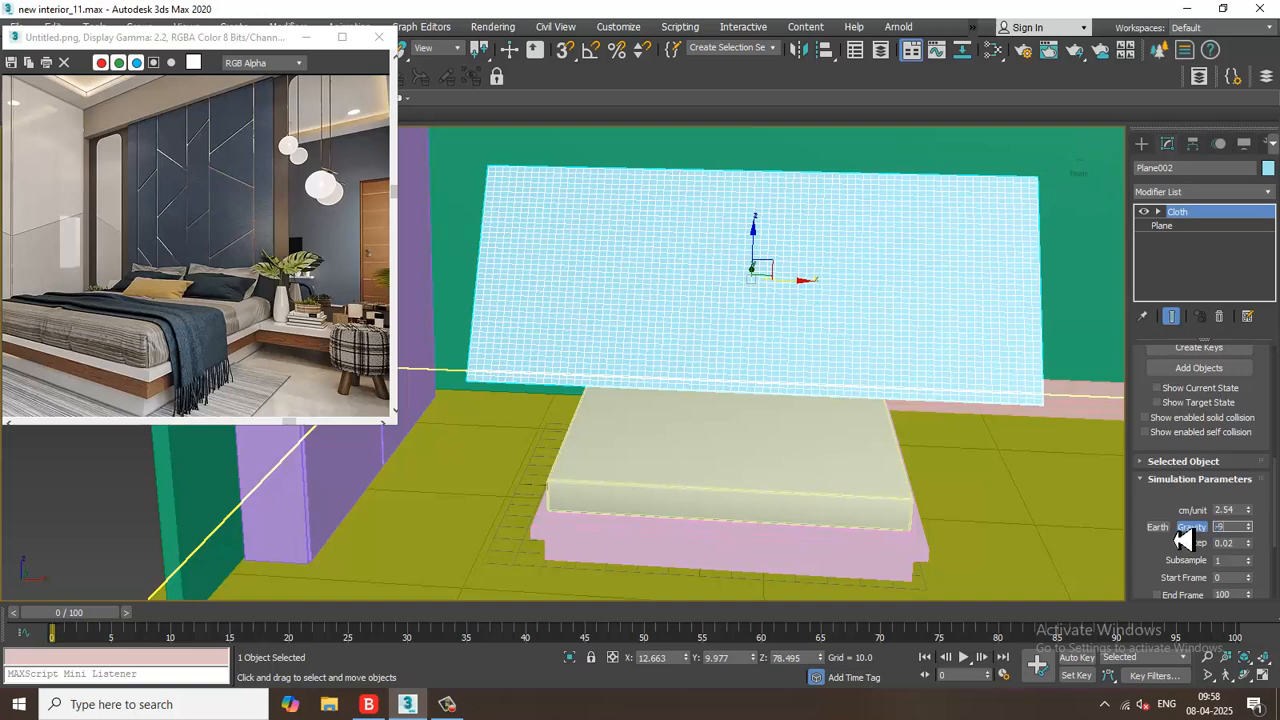
pyautogui.write('80')
pyautogui.press('Return')
pyautogui.scroll(5, 1262, 388)
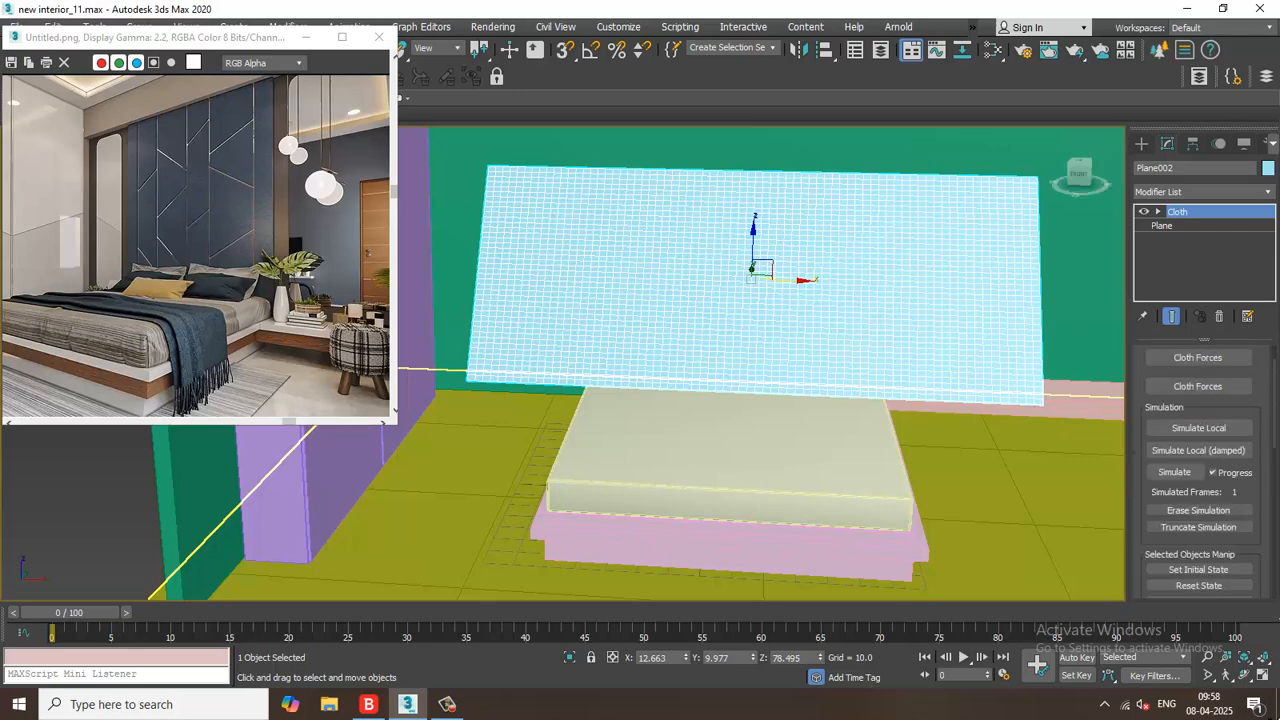
# - Try a local cloth simulation of Plane002 over the mattress and remove the Cloth modifier
pyautogui.click(1212, 440)
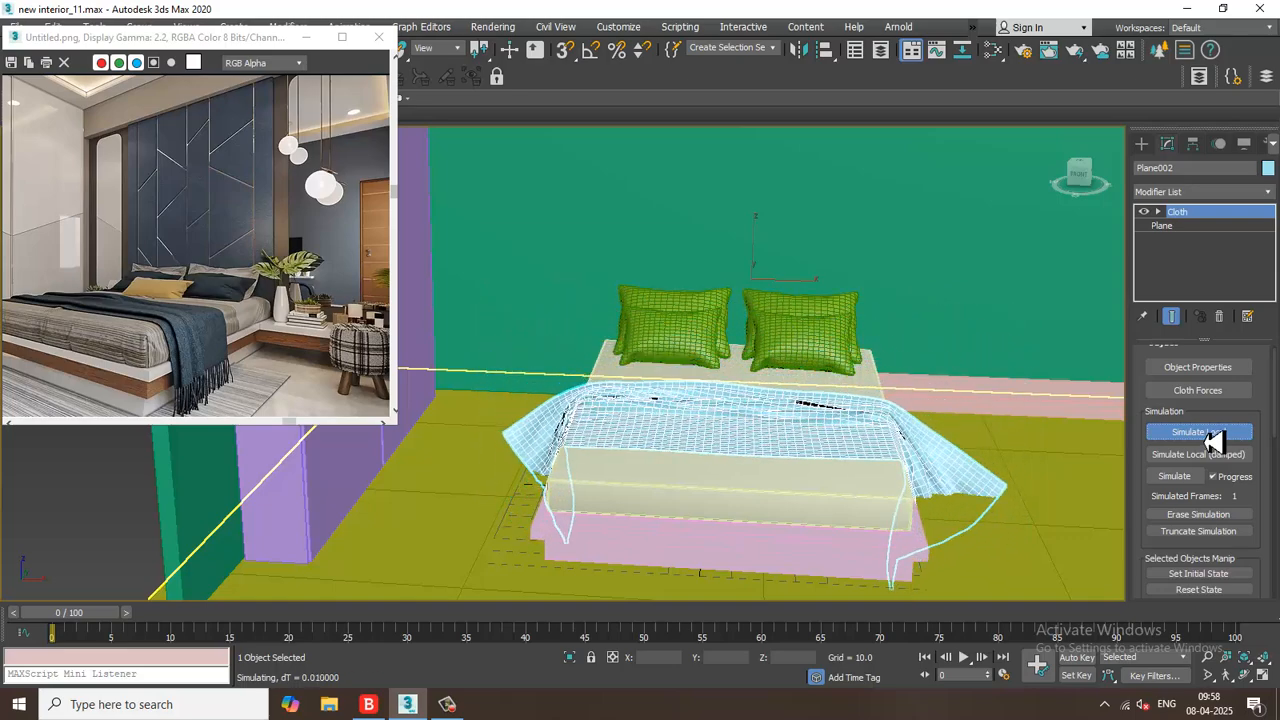
pyautogui.keyDown('alt'); pyautogui.moveTo(849, 446); pyautogui.dragTo(893, 472, button='middle'); pyautogui.keyUp('alt')
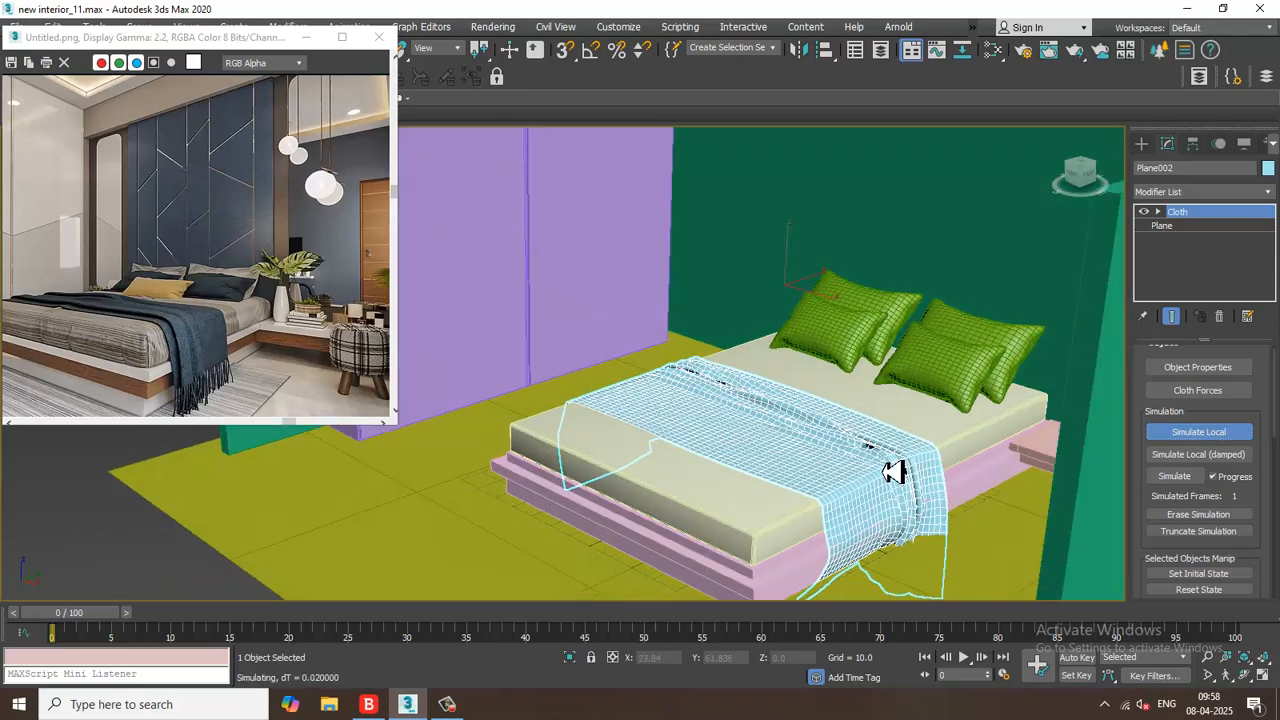
pyautogui.click(1220, 318)
pyautogui.keyDown('alt'); pyautogui.moveTo(886, 403); pyautogui.dragTo(957, 458, button='middle'); pyautogui.keyUp('alt')
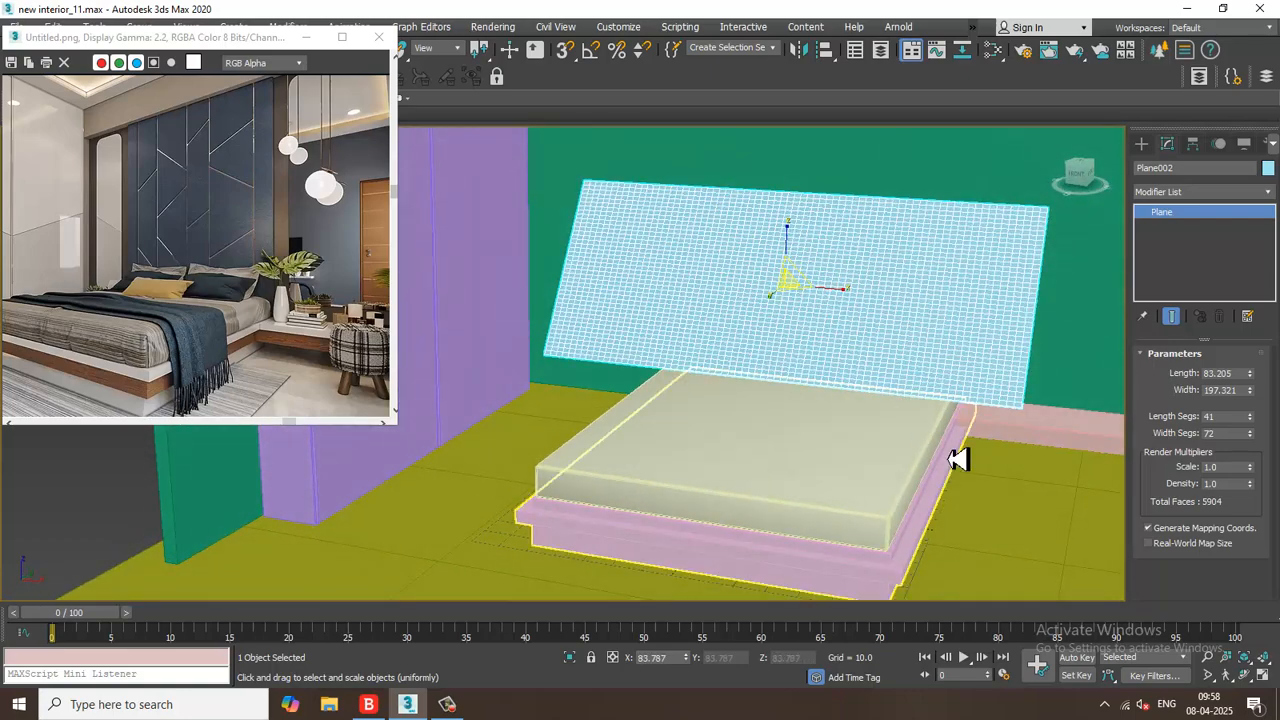
# - Apply a fresh Cloth modifier to Plane002 and make the plane a cloth object with the Cotton preset
pyautogui.click(1200, 191)
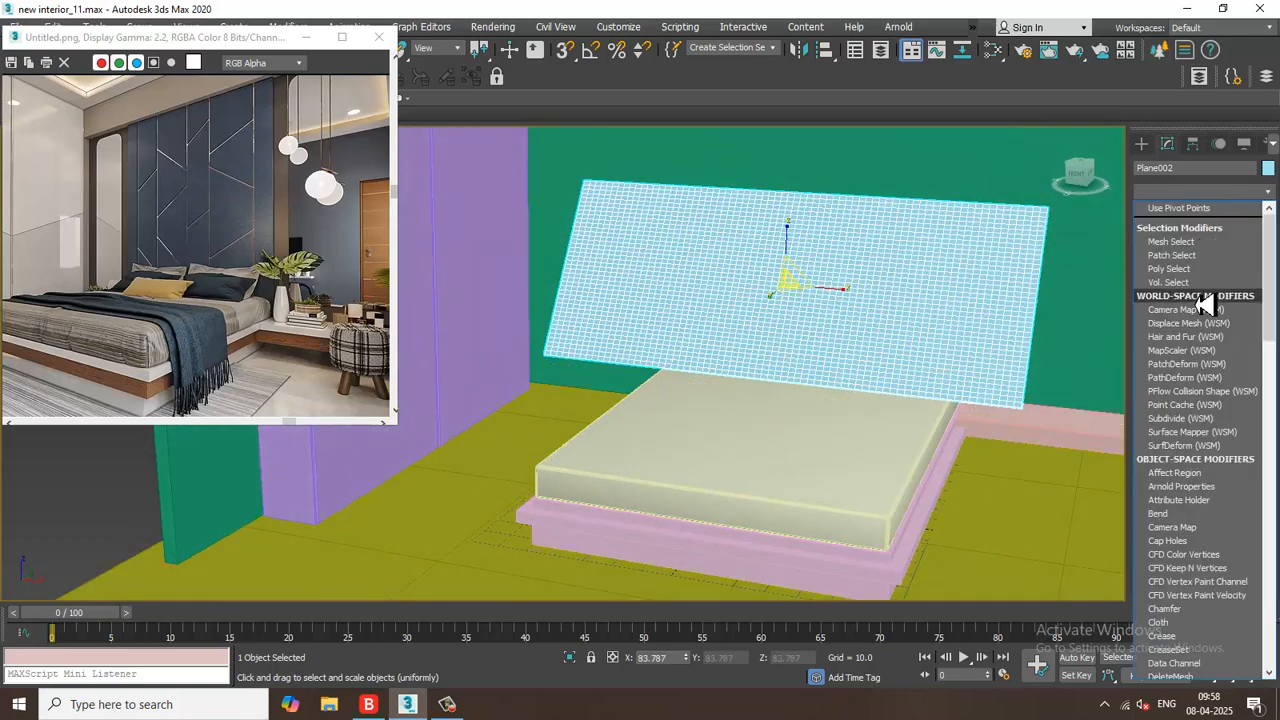
pyautogui.write('cl')
pyautogui.press('Return')
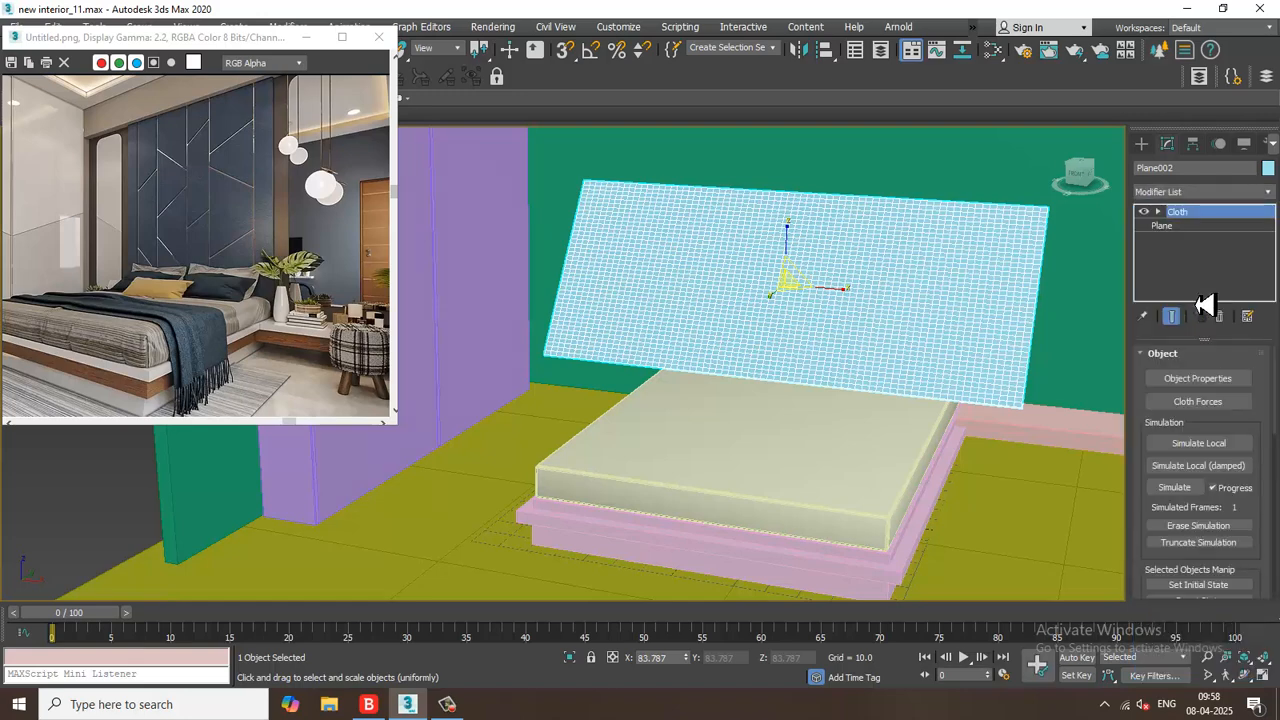
pyautogui.click(1205, 378)
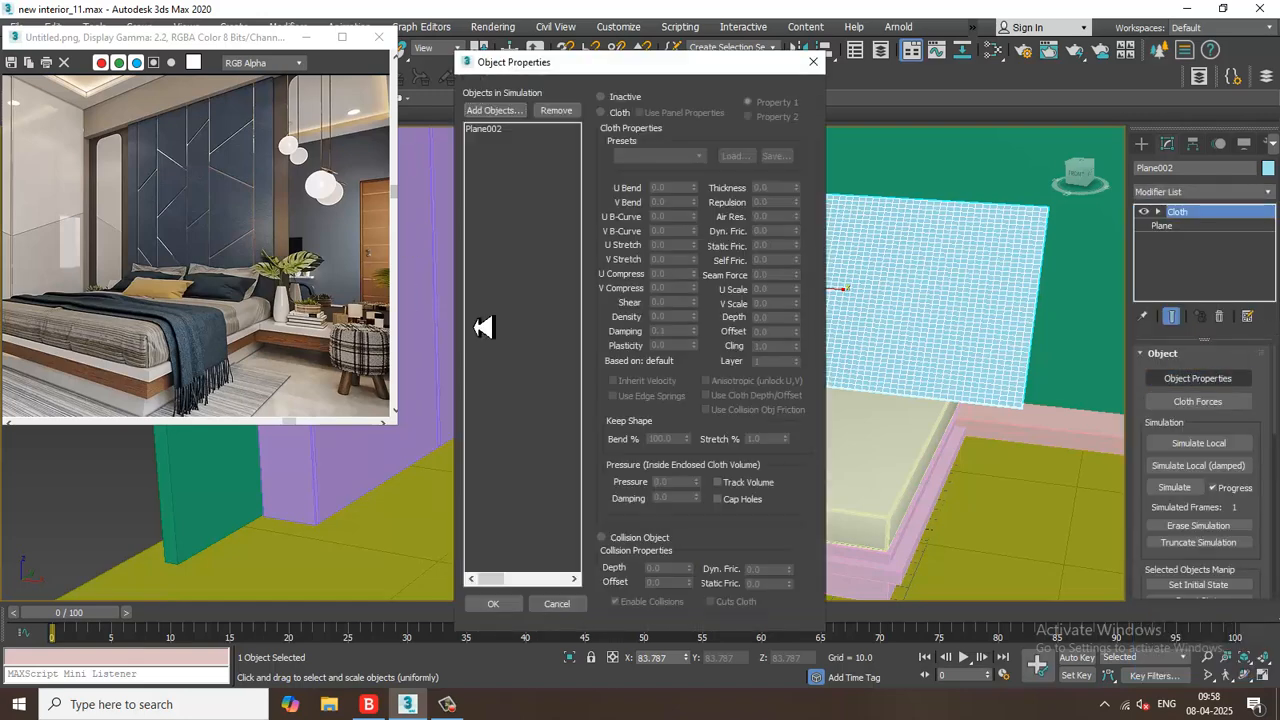
pyautogui.click(487, 130)
pyautogui.click(601, 112)
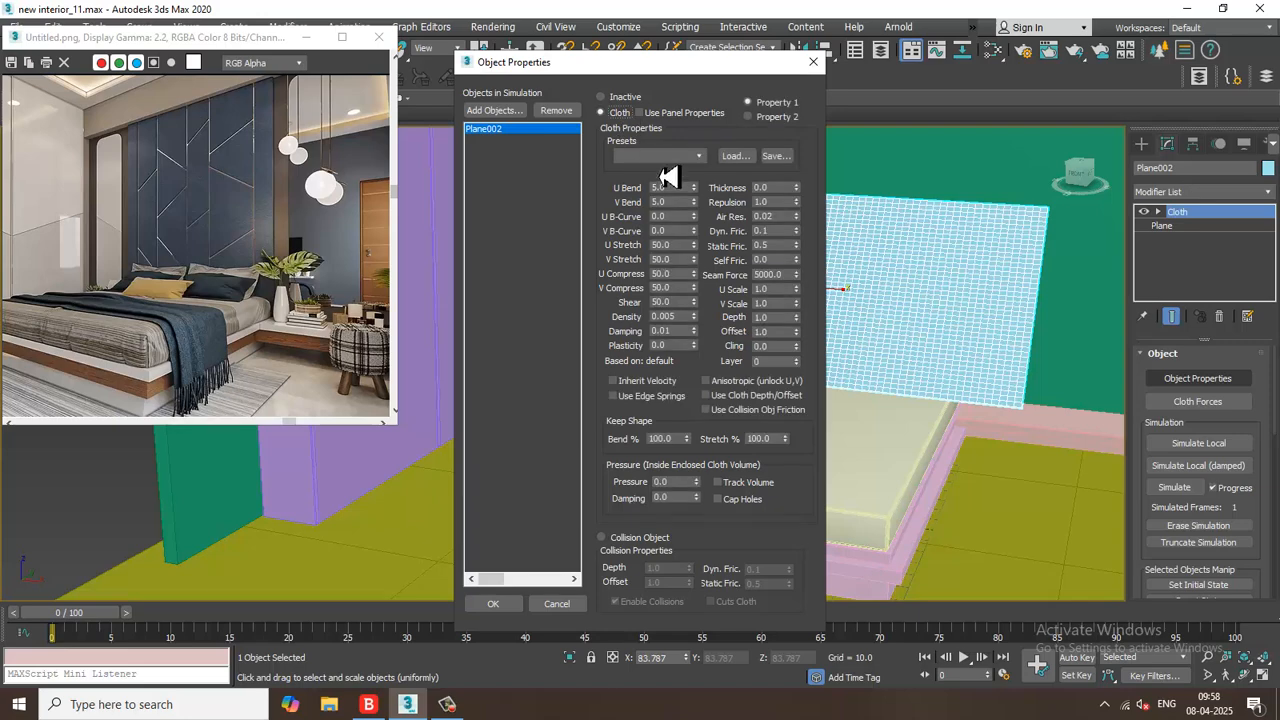
pyautogui.click(660, 156)
pyautogui.click(655, 192)
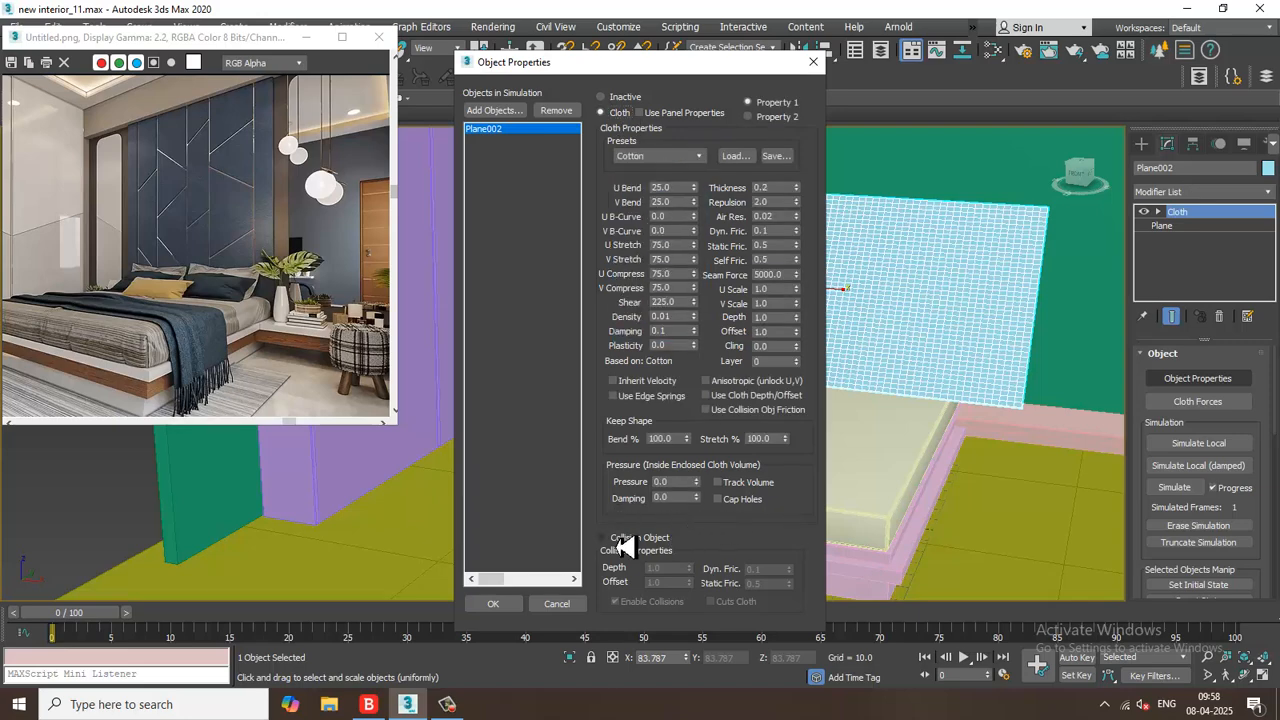
# - Add Box001 to Box008, ChamferBox001 and Plane001 as collision objects with dynamic and static friction of 1
pyautogui.click(508, 112)
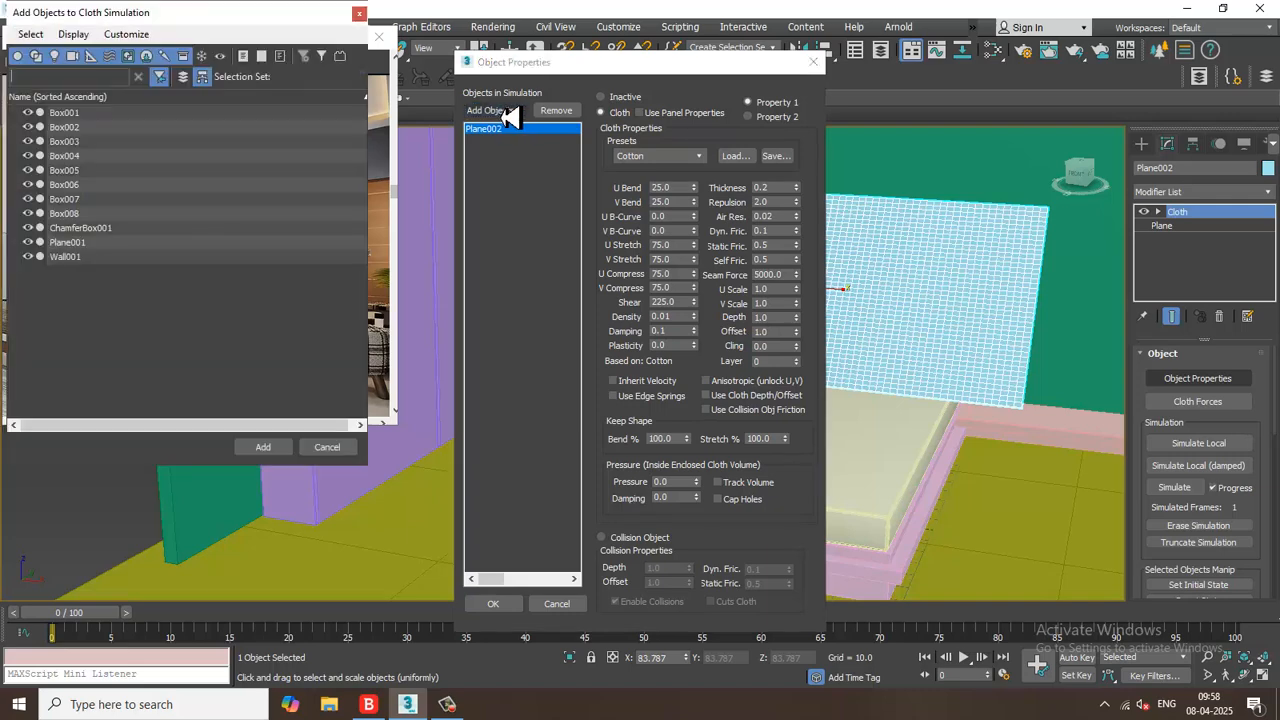
pyautogui.click(70, 242)
pyautogui.moveTo(100, 242); pyautogui.dragTo(100, 117)
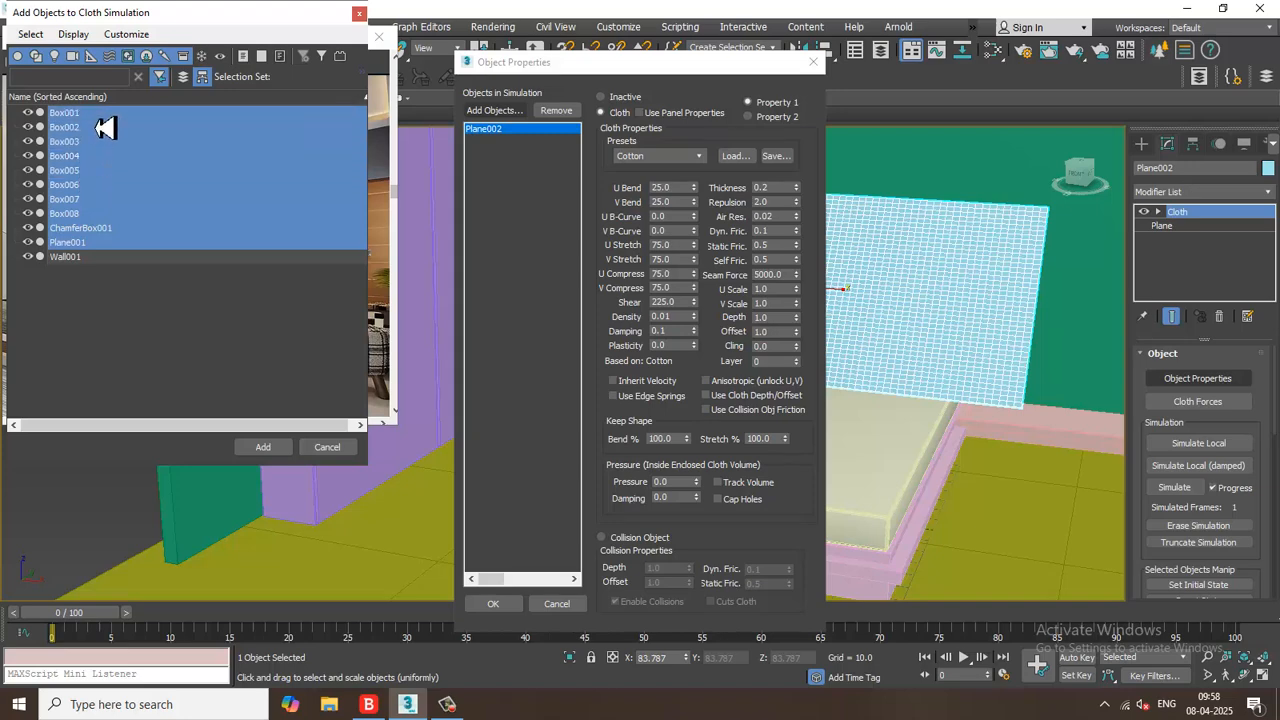
pyautogui.click(263, 447)
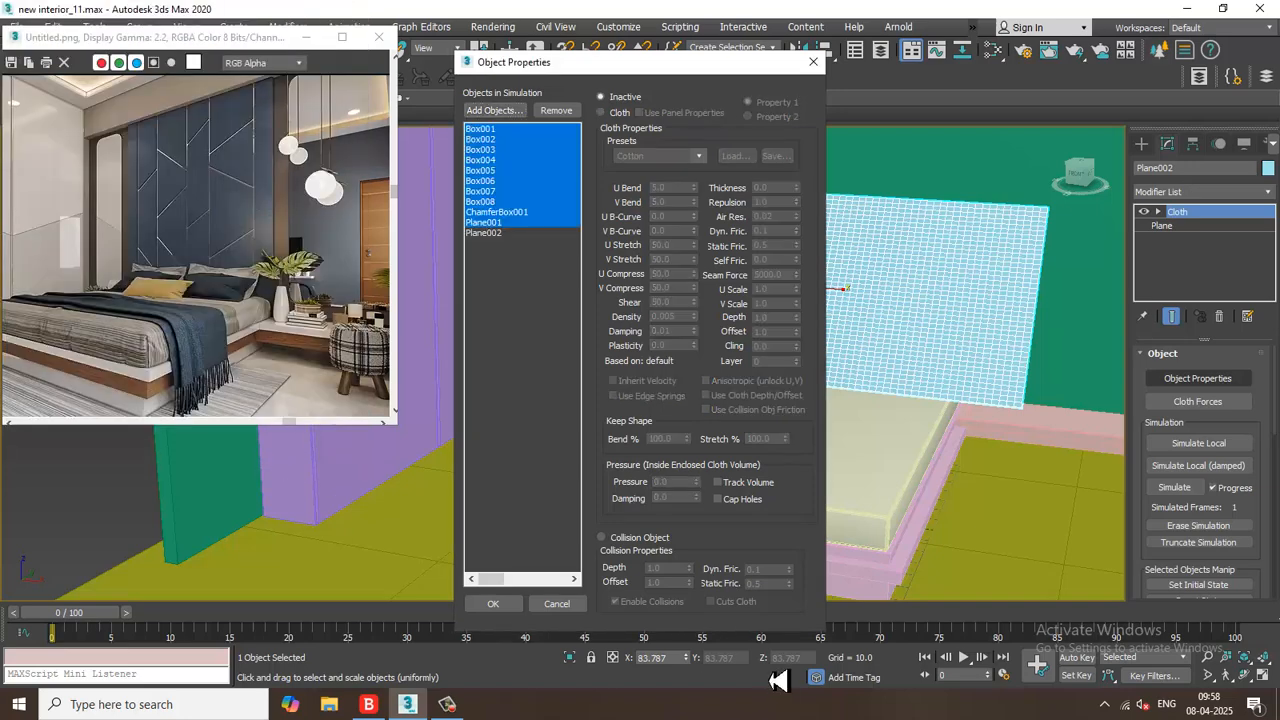
pyautogui.click(605, 538)
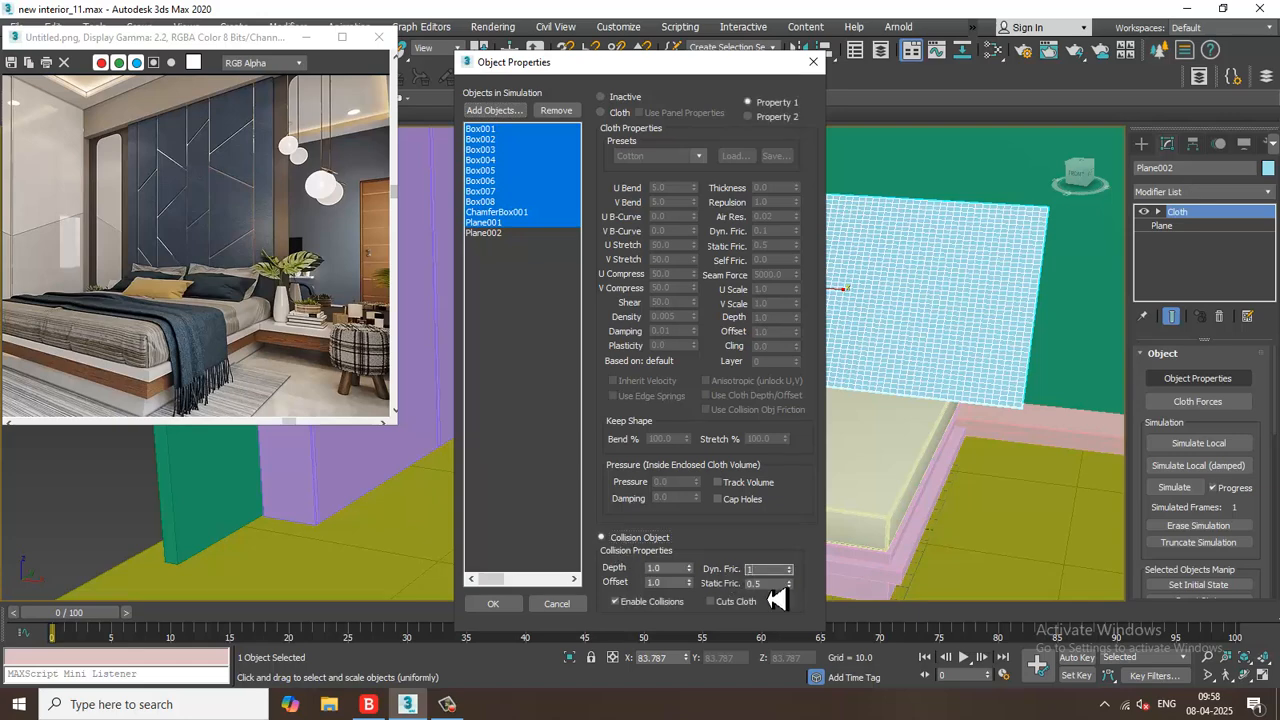
pyautogui.press('Tab')
pyautogui.write('1.0')
pyautogui.click(493, 604)
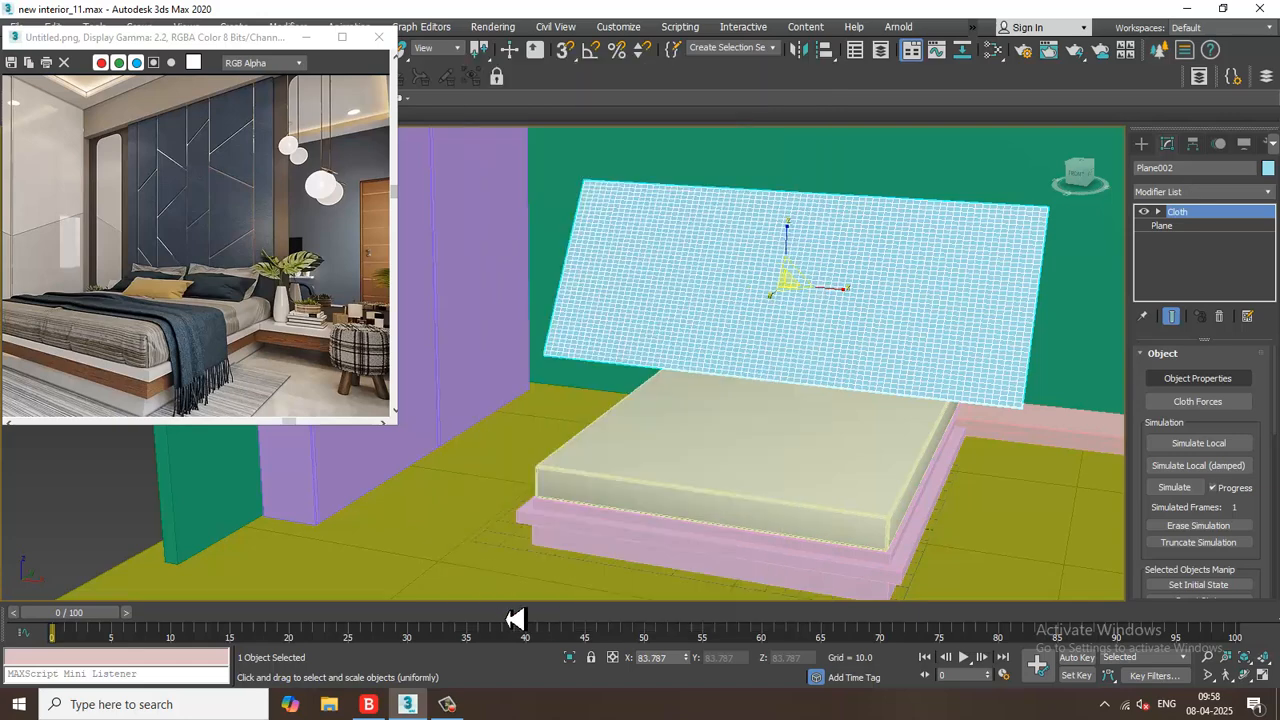
# - Run the local cloth simulation until the blanket drapes over the mattress and its sides, and stop it
pyautogui.click(1218, 448)
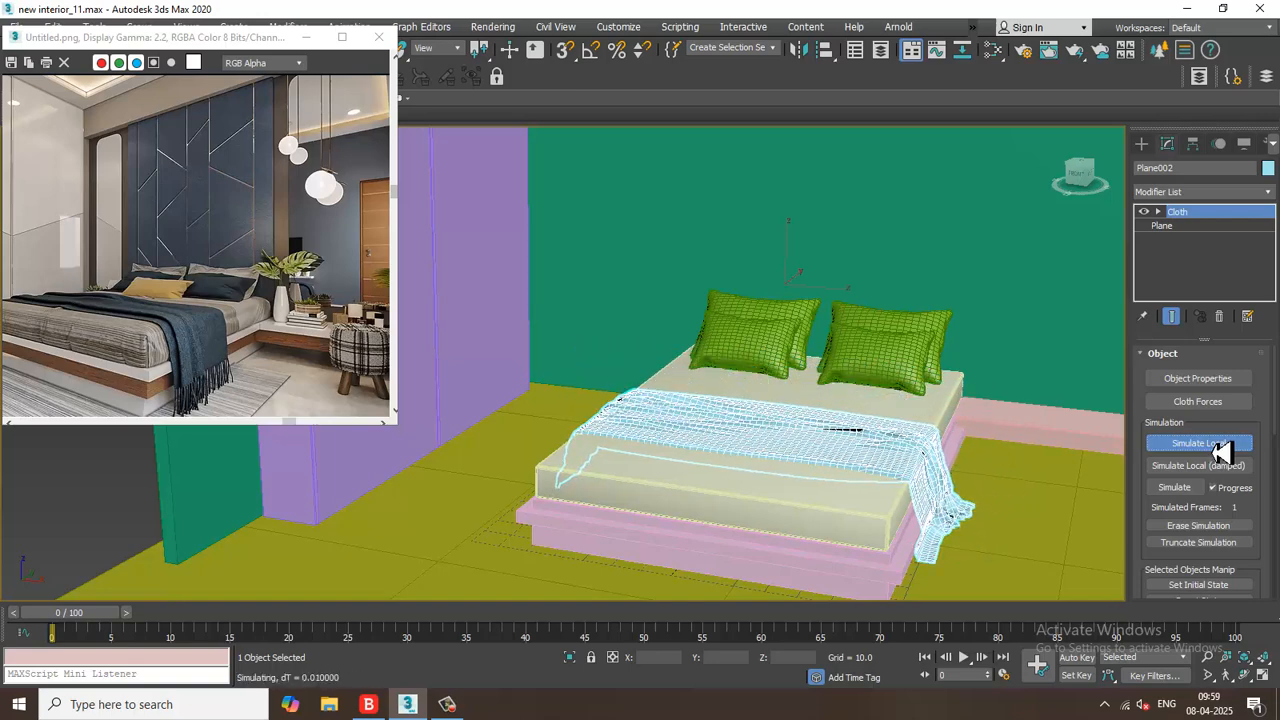
pyautogui.click(1214, 453)
pyautogui.keyDown('alt'); pyautogui.moveTo(937, 494); pyautogui.dragTo(950, 440, button='middle'); pyautogui.keyUp('alt')
pyautogui.click(1218, 443)
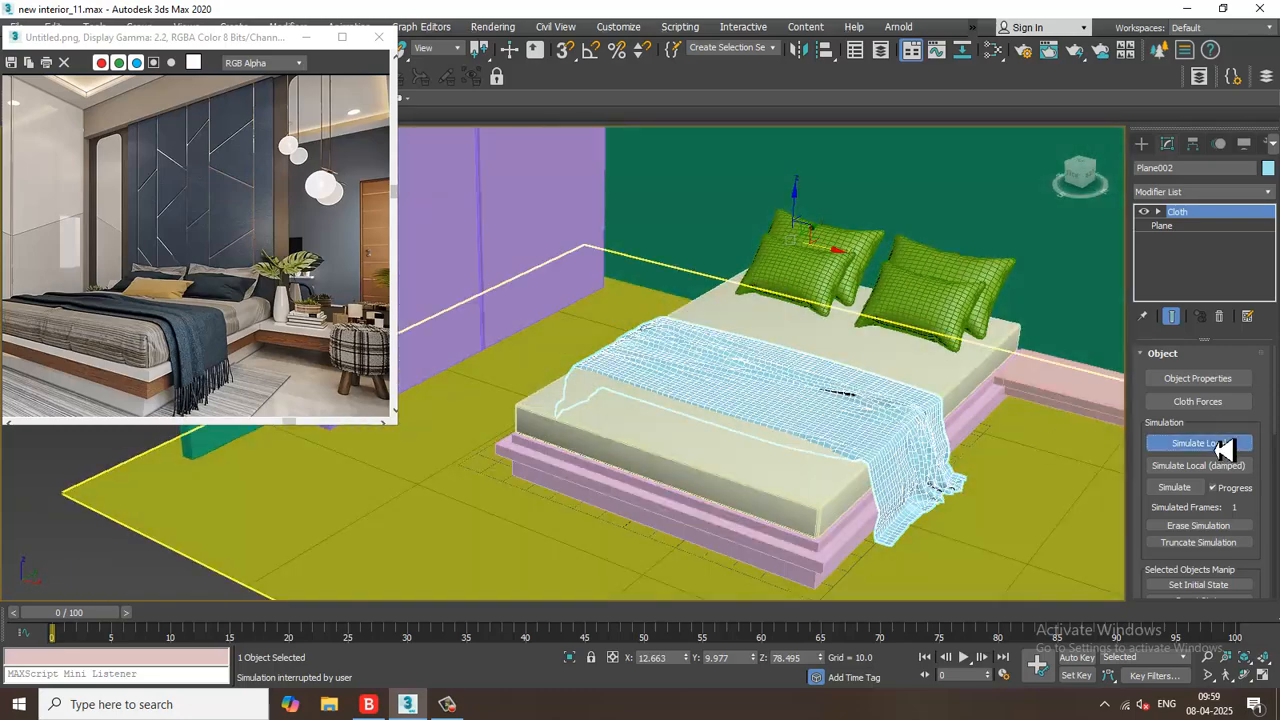
# - Convert the draped blanket to an editable poly and shift it along Y to about 3.6
pyautogui.rightClick(863, 425)
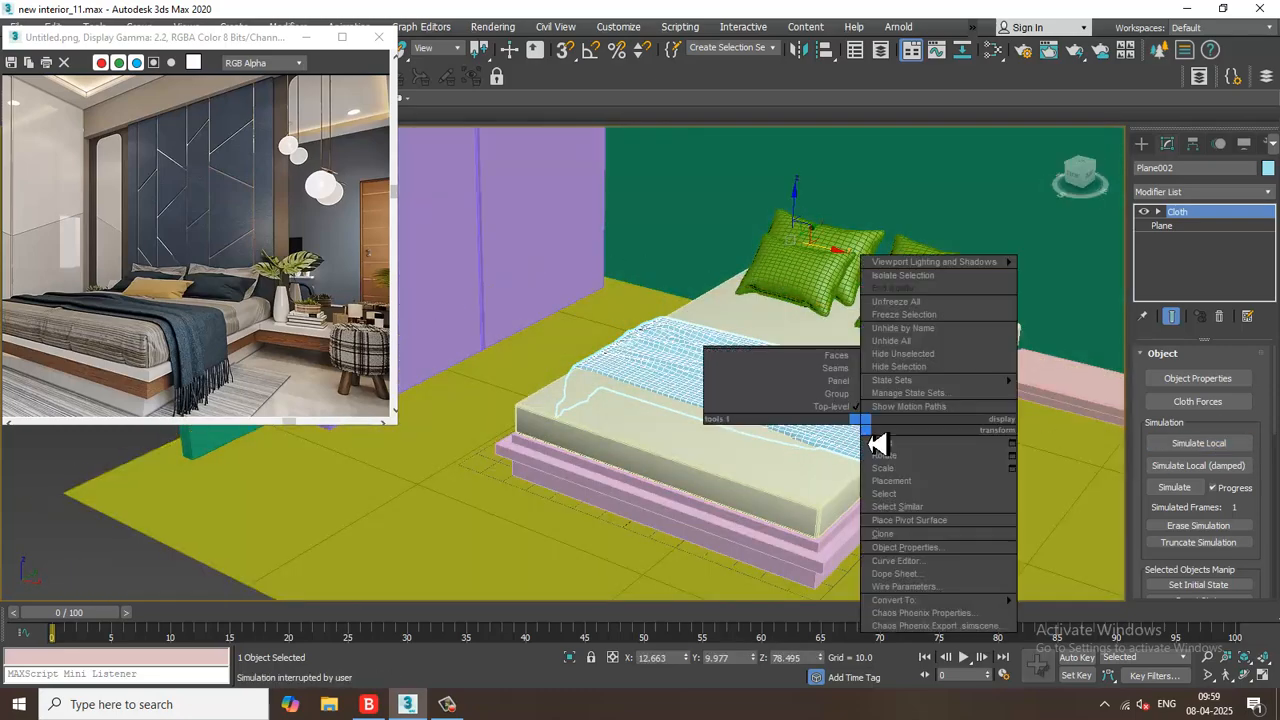
pyautogui.moveTo(986, 602)
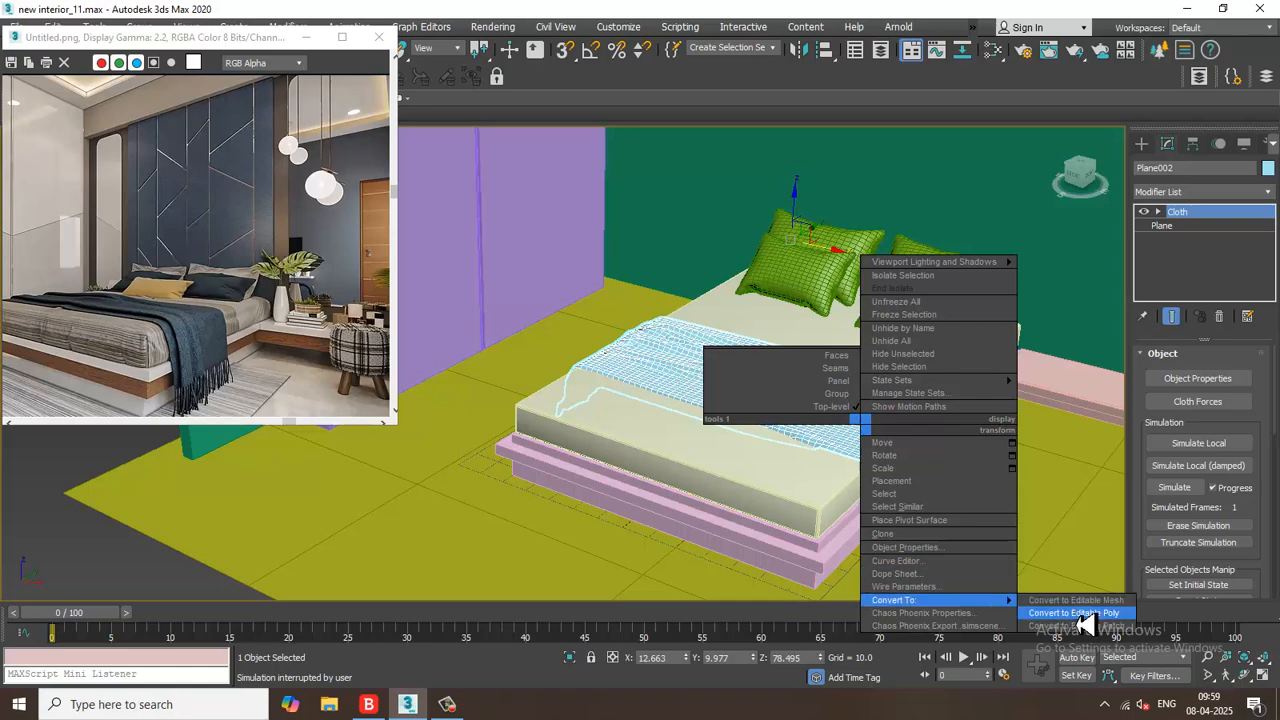
pyautogui.click(1080, 613)
pyautogui.keyDown('alt'); pyautogui.moveTo(849, 480); pyautogui.dragTo(843, 306, button='middle'); pyautogui.keyUp('alt')
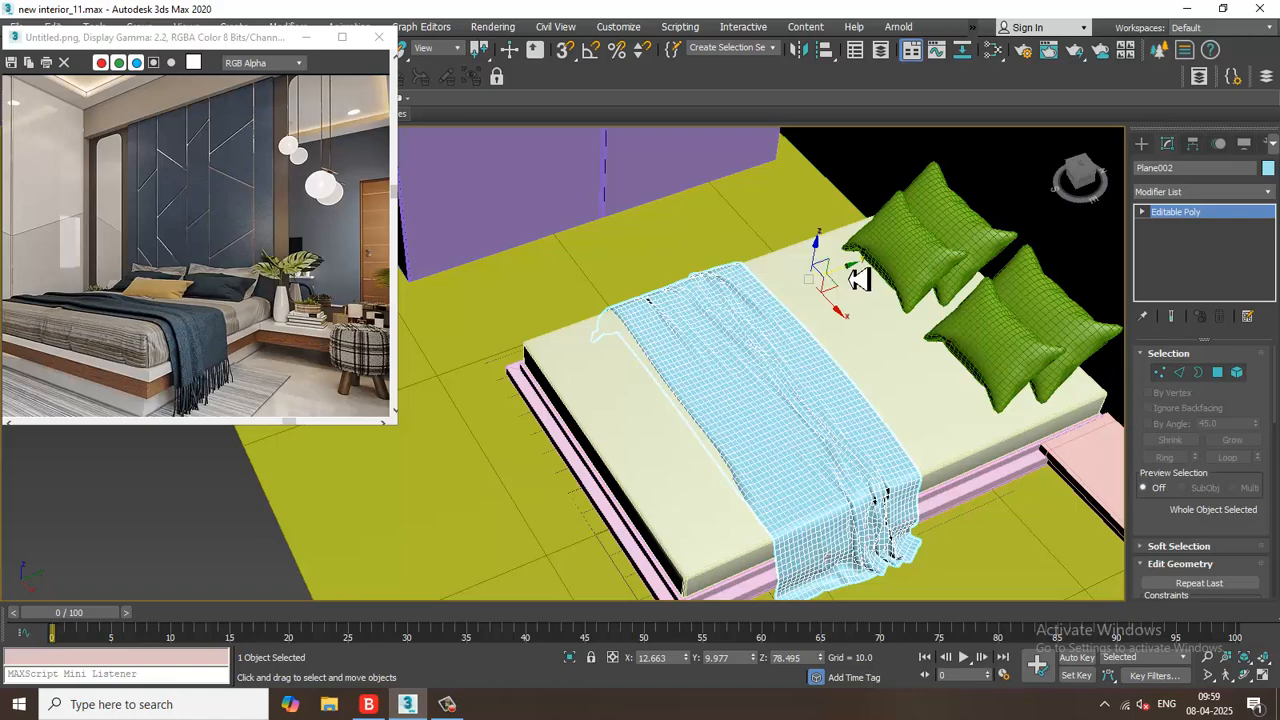
pyautogui.moveTo(849, 278); pyautogui.dragTo(838, 282)
# - Apply a Shell modifier to the blanket with an outer amount of 0.81
pyautogui.keyDown('alt'); pyautogui.moveTo(797, 398); pyautogui.dragTo(830, 292, button='middle'); pyautogui.keyUp('alt')
pyautogui.scroll(3, 797, 361)
pyautogui.scroll(-1, 800, 358)
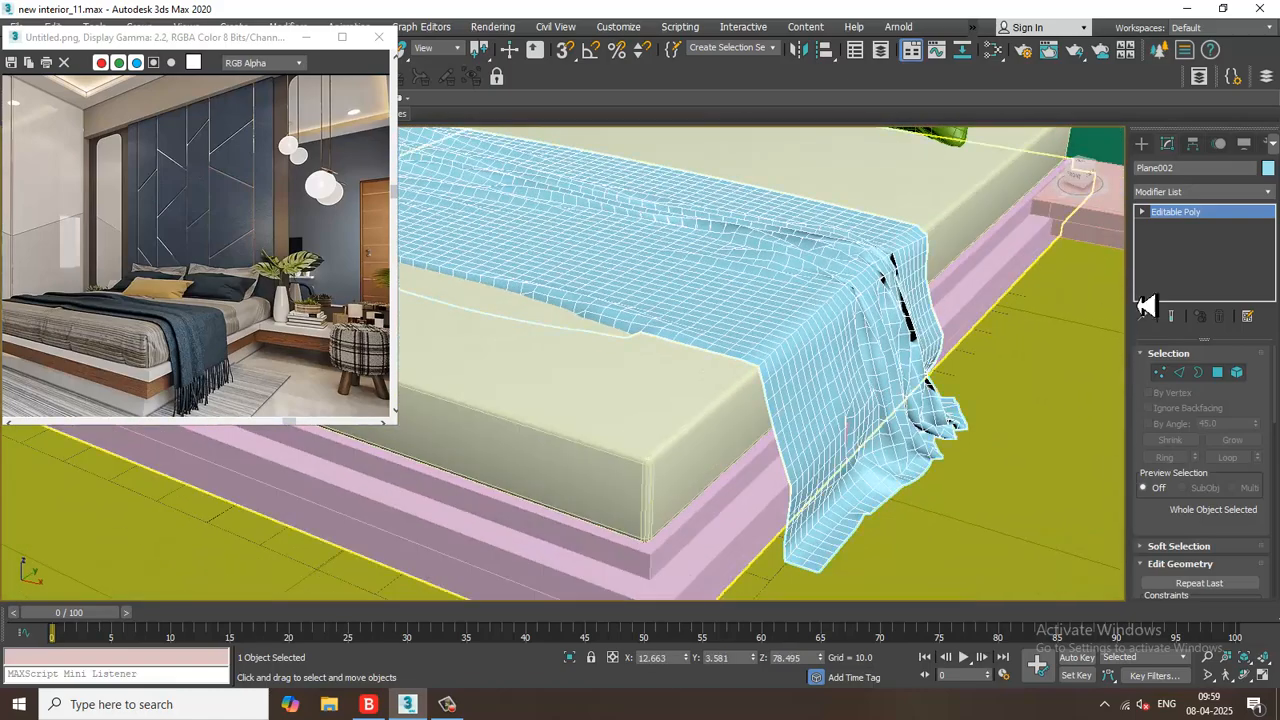
pyautogui.click(1190, 191)
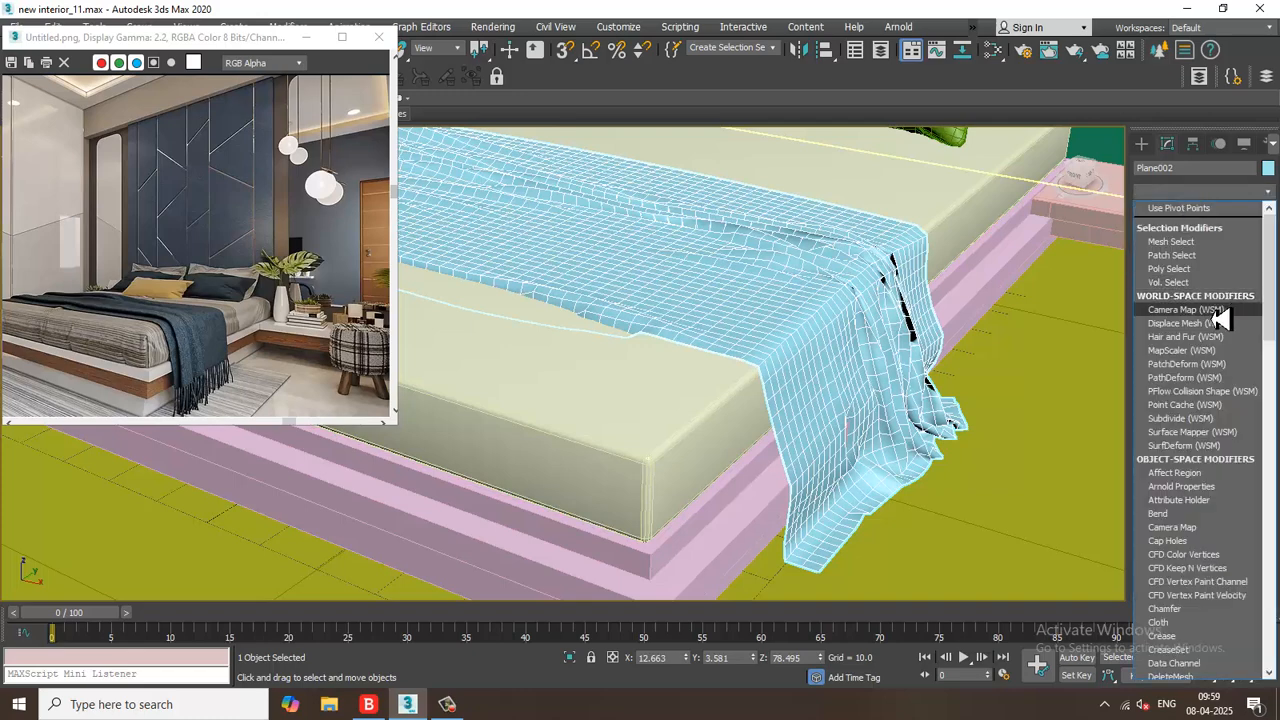
pyautogui.write('sh')
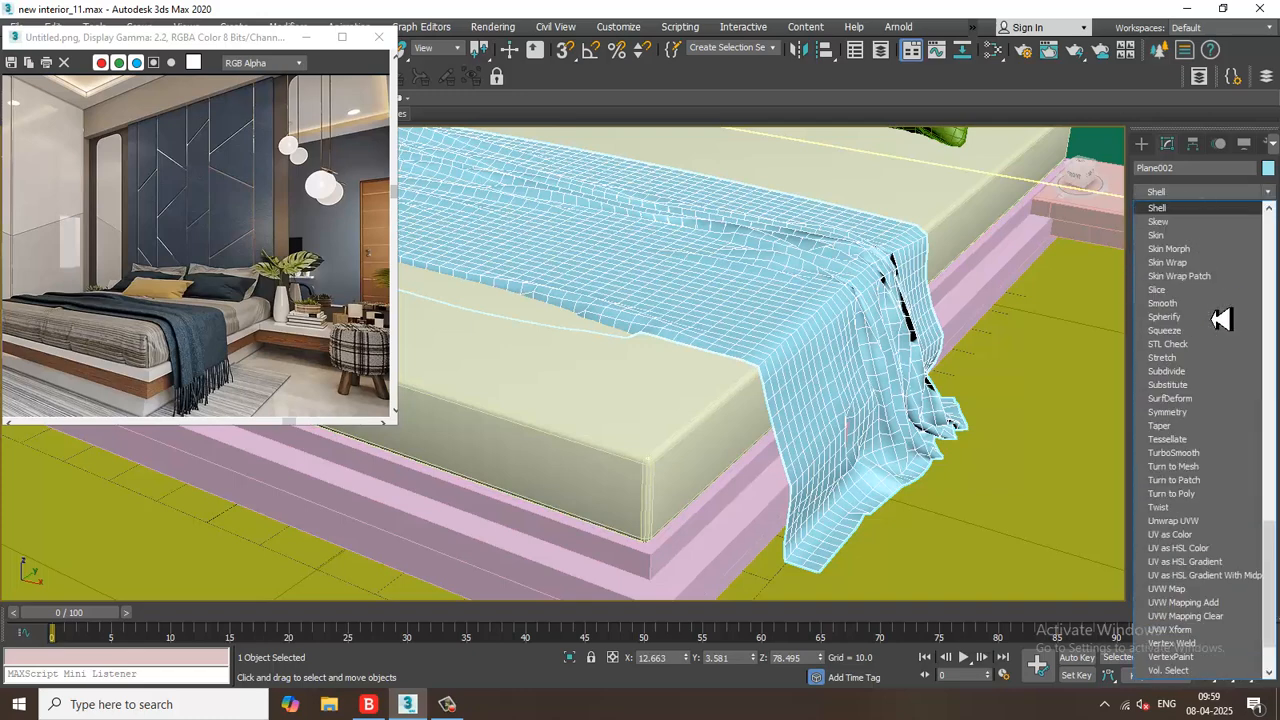
pyautogui.press('Return')
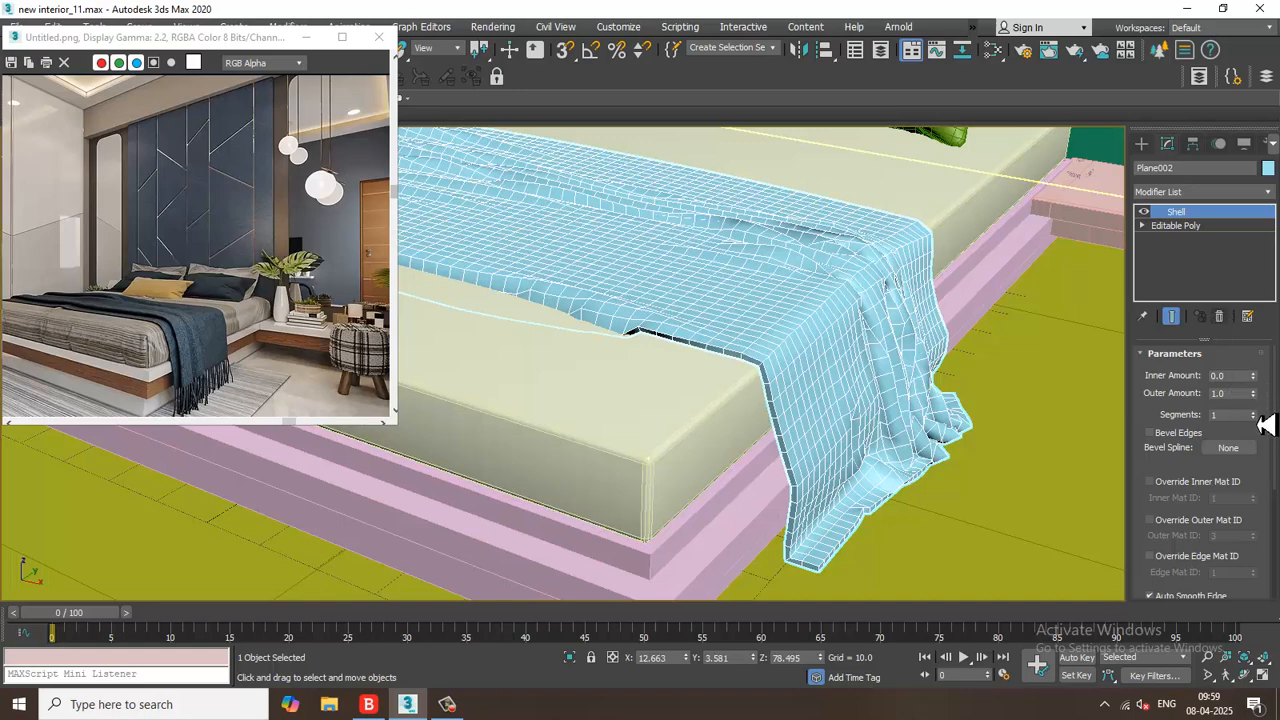
pyautogui.moveTo(1255, 425); pyautogui.dragTo(1253, 397)
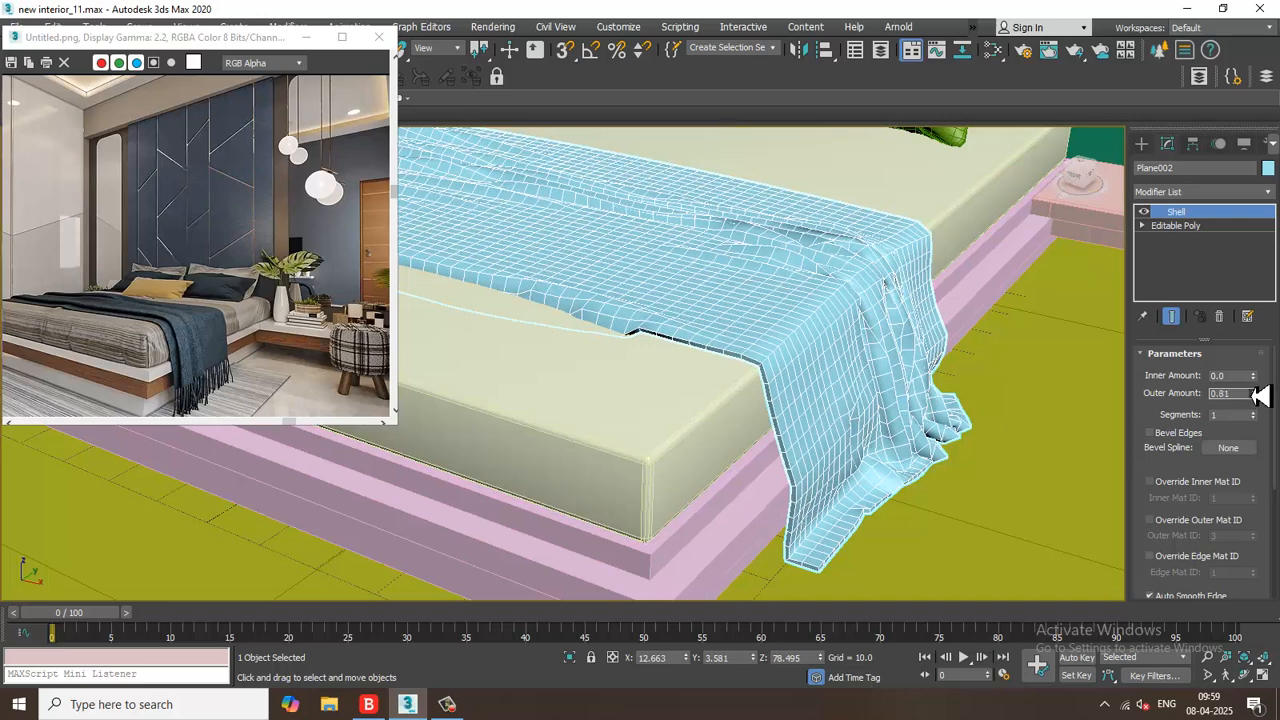
# - Convert the thickened blanket to an editable poly, collapsing its Shell modifier
pyautogui.rightClick(766, 280)
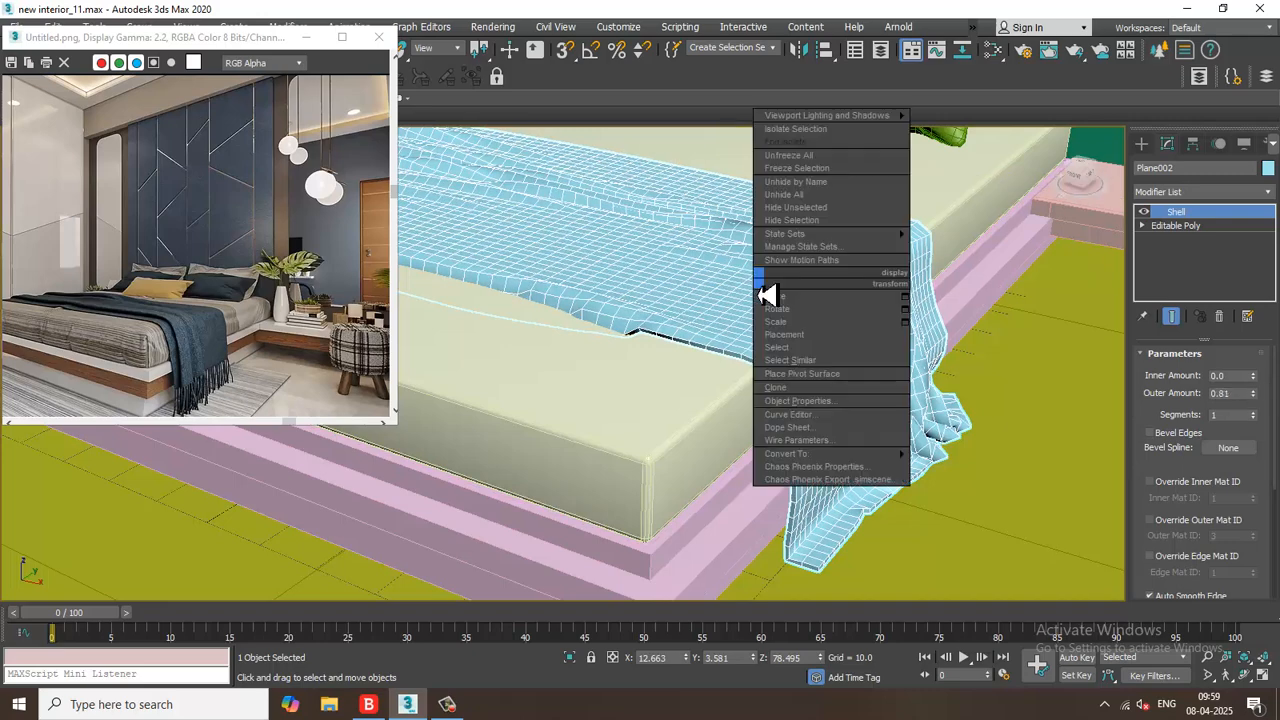
pyautogui.moveTo(896, 455)
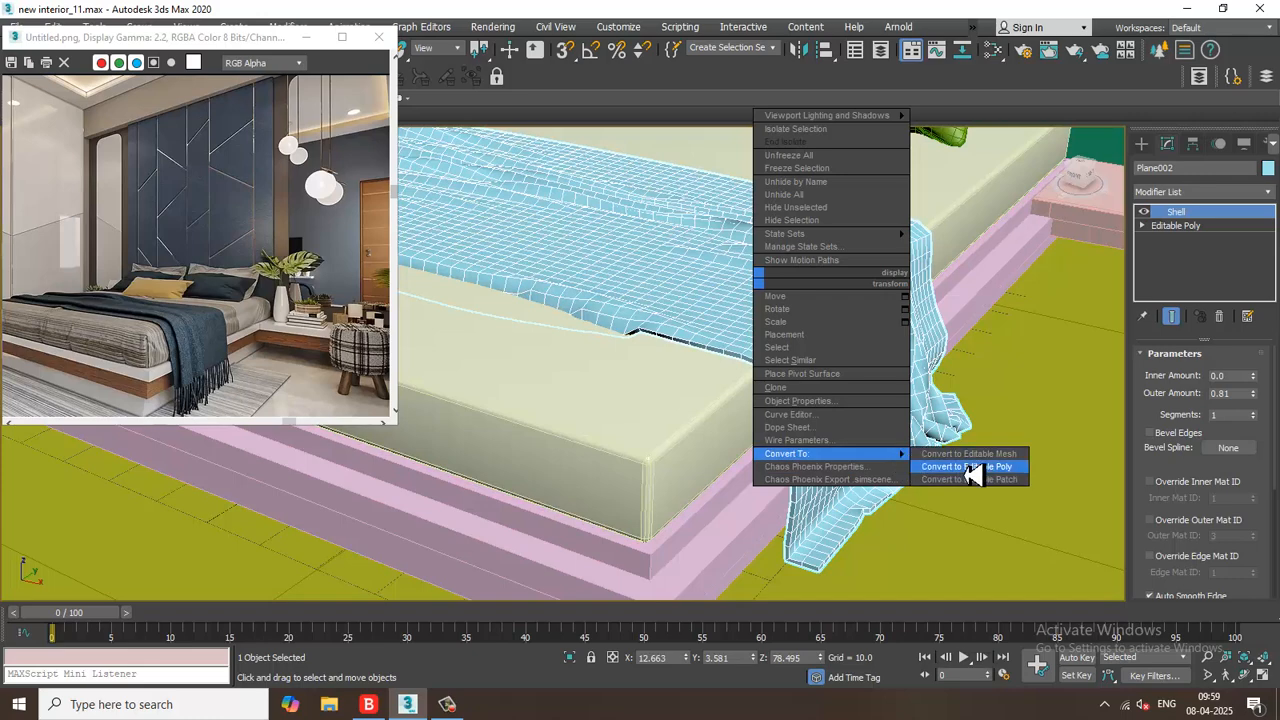
pyautogui.click(967, 467)
pyautogui.click(452, 707)
pyautogui.click(452, 707)
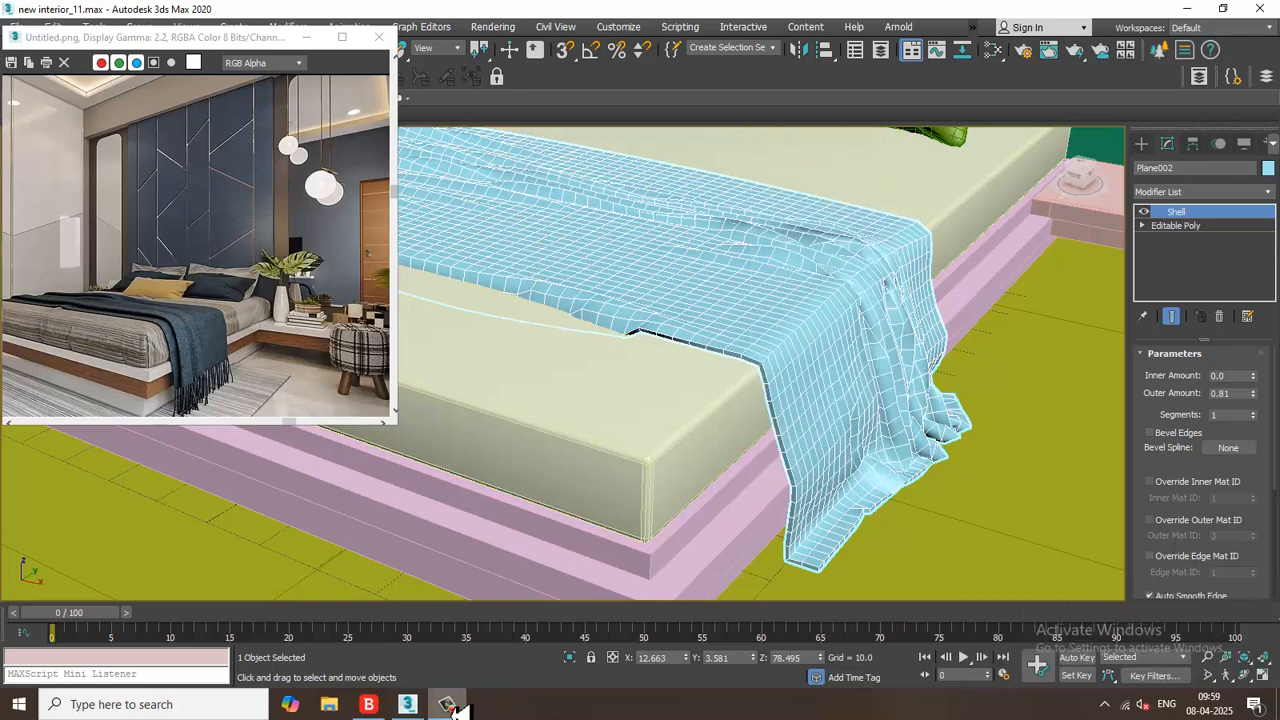
pyautogui.click(1218, 316)
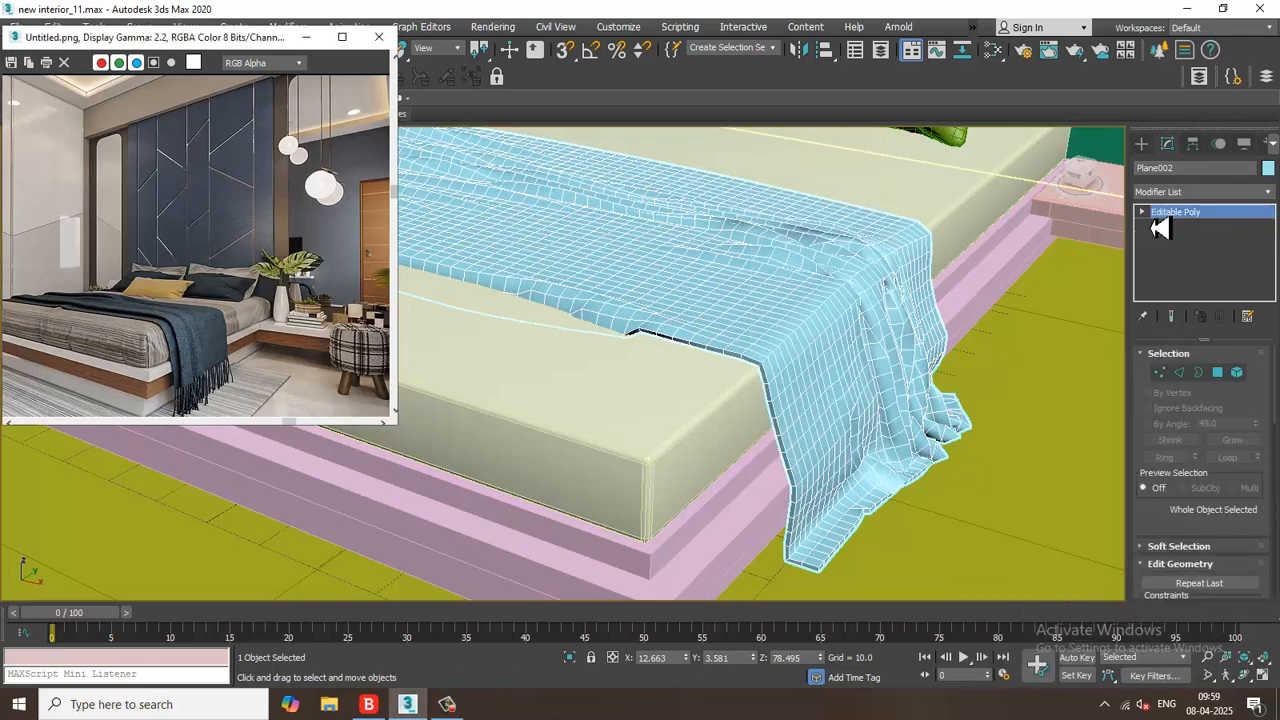
# - Add one connecting edge loop around the blanket's thickness by selecting its ring of short rim edges and connecting them with 1 segment
pyautogui.click(1179, 372)
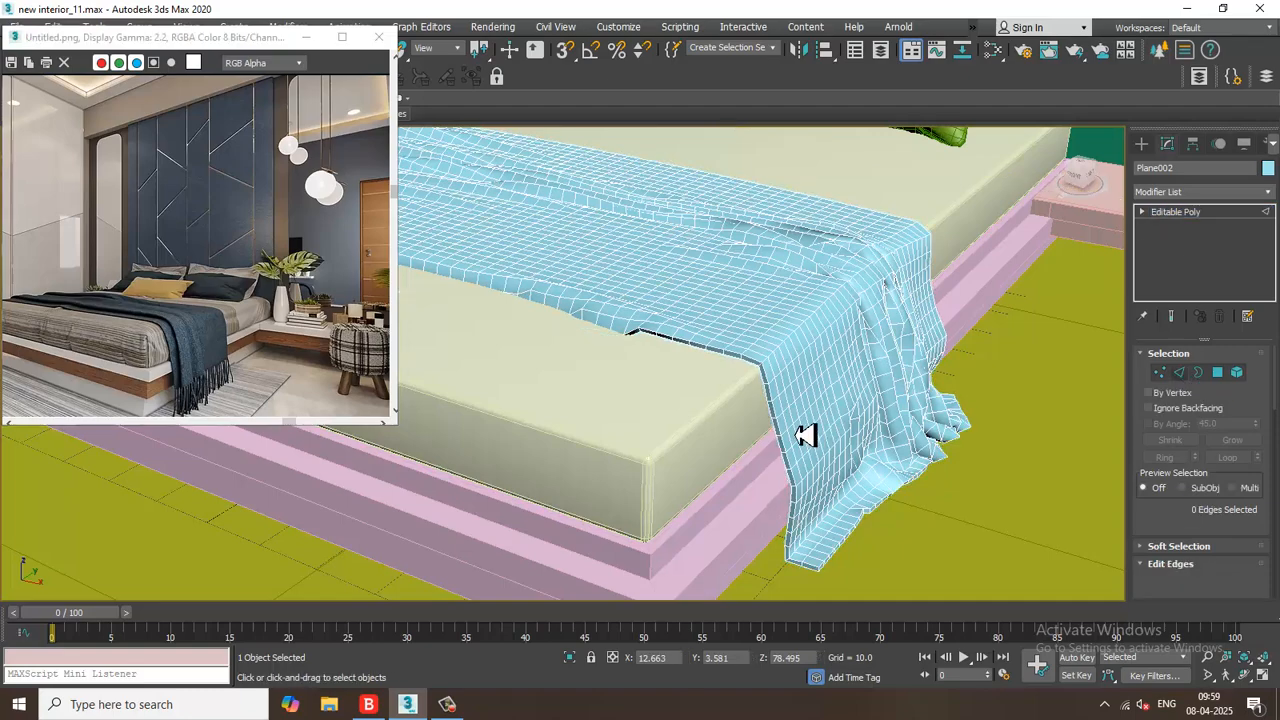
pyautogui.scroll(6, 806, 434)
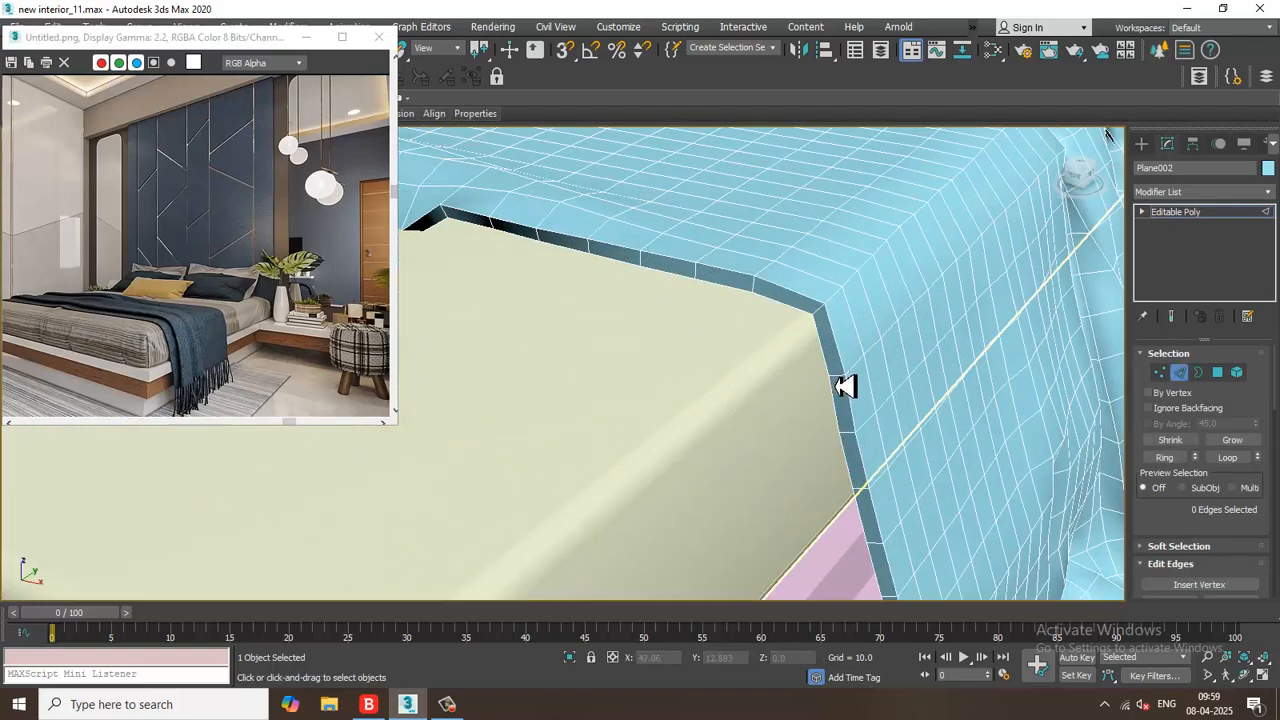
pyautogui.click(837, 379)
pyautogui.hotkey('alt', 'r')
pyautogui.moveTo(1161, 530); pyautogui.dragTo(1195, 290)
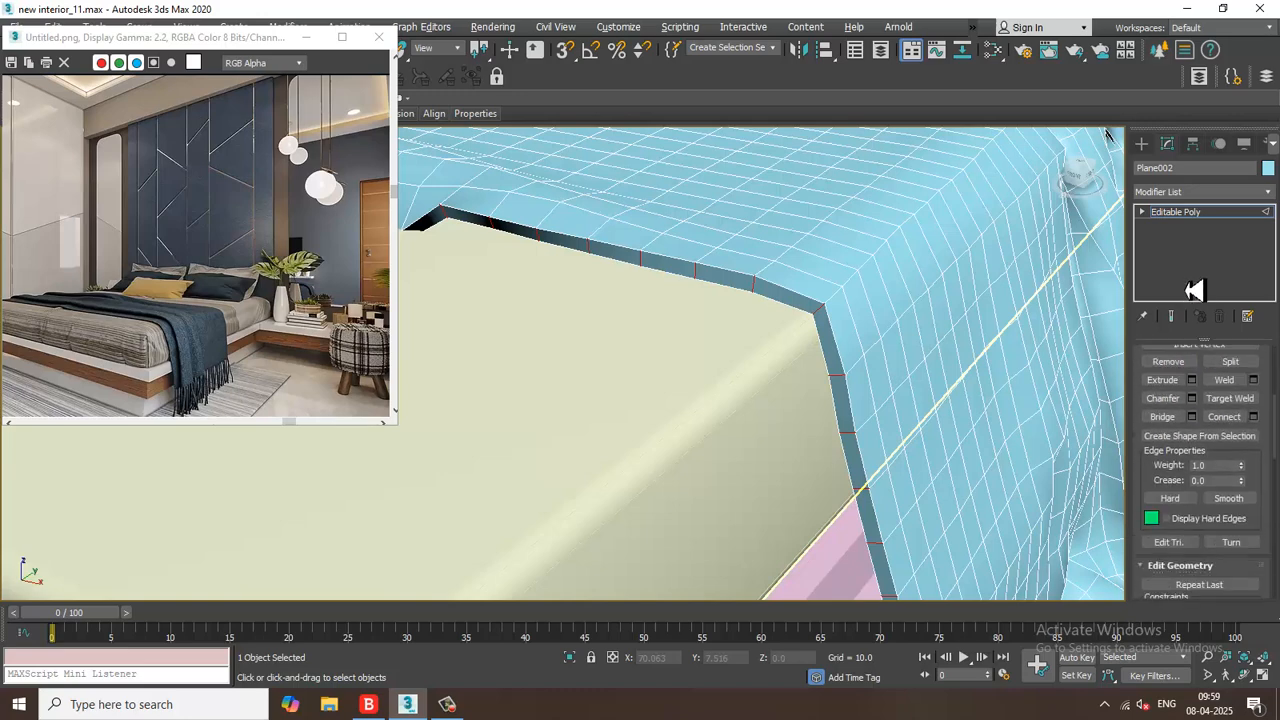
pyautogui.click(1254, 417)
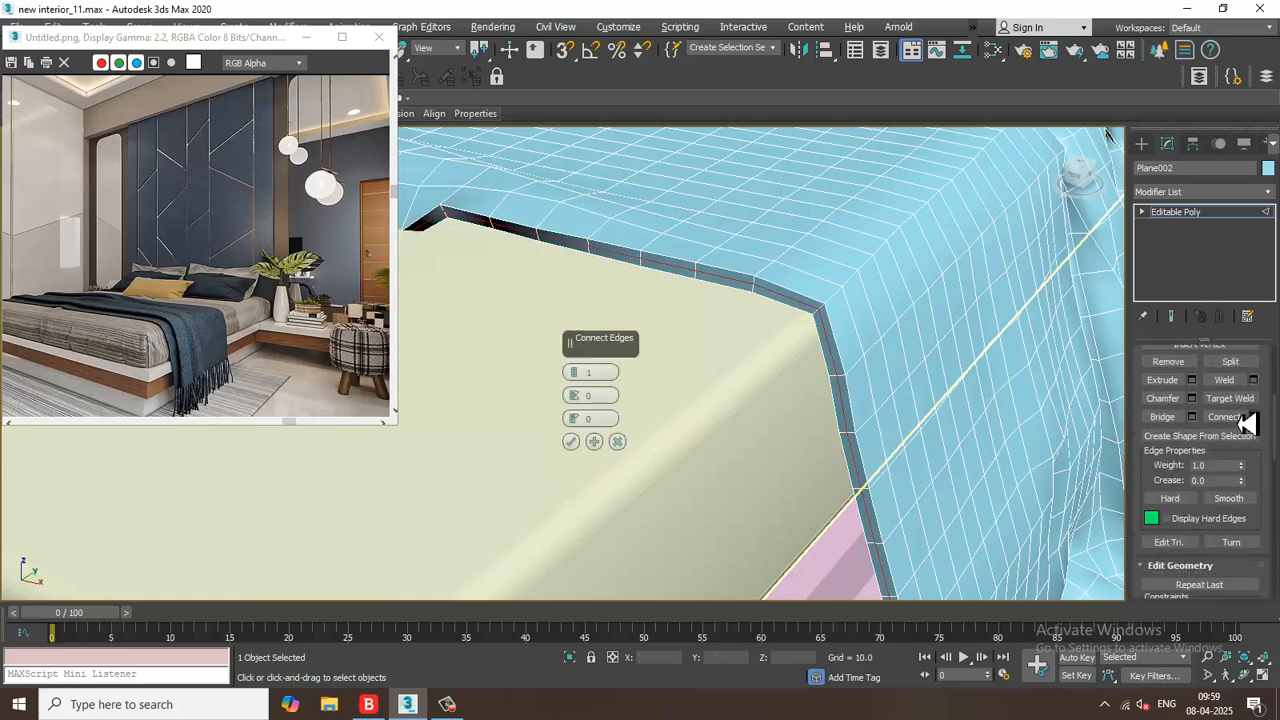
pyautogui.click(571, 441)
pyautogui.click(1232, 216)
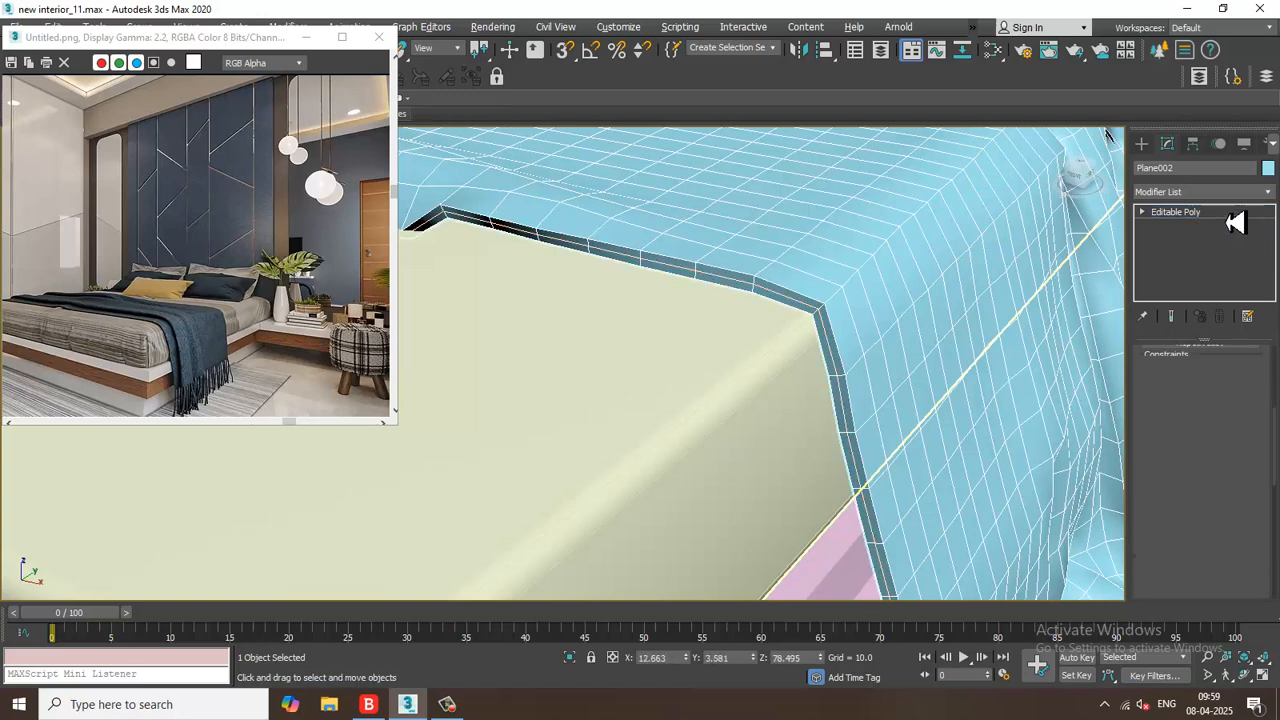
# - Smooth the blanket with a TurboSmooth modifier at 1 iteration and collapse it to an editable poly
pyautogui.click(1230, 193)
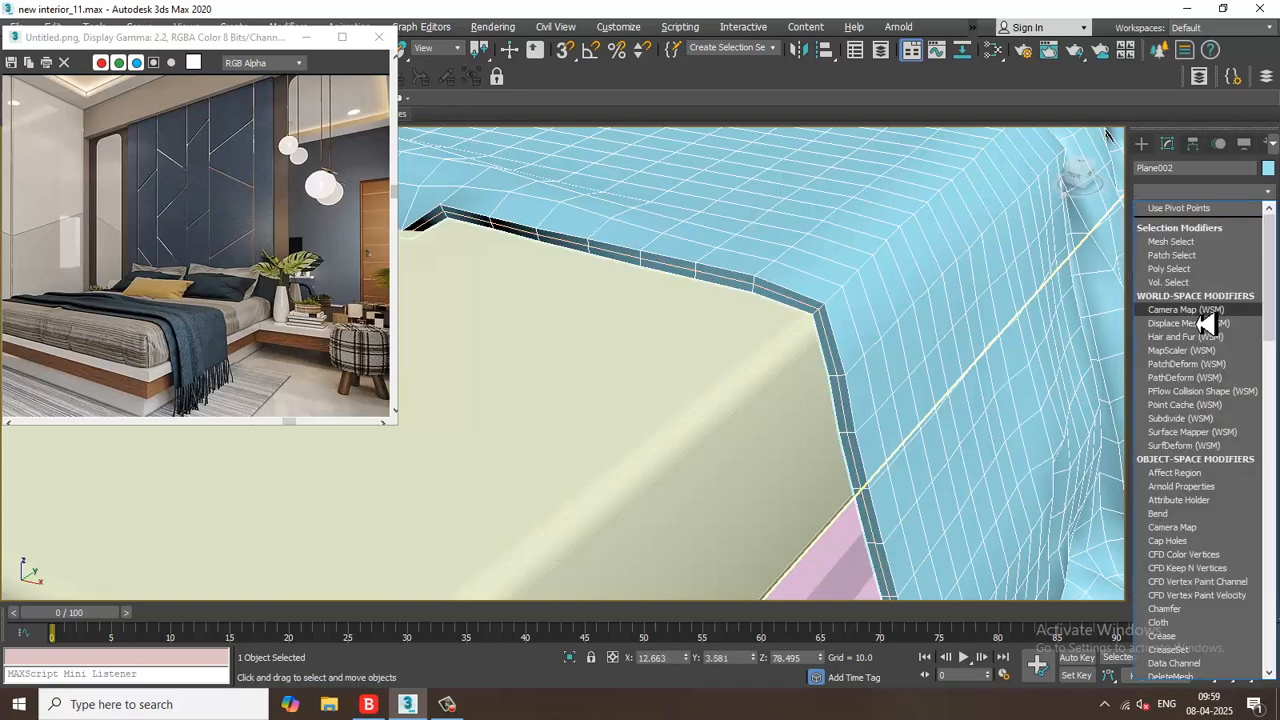
pyautogui.write('tu')
pyautogui.click(1185, 386)
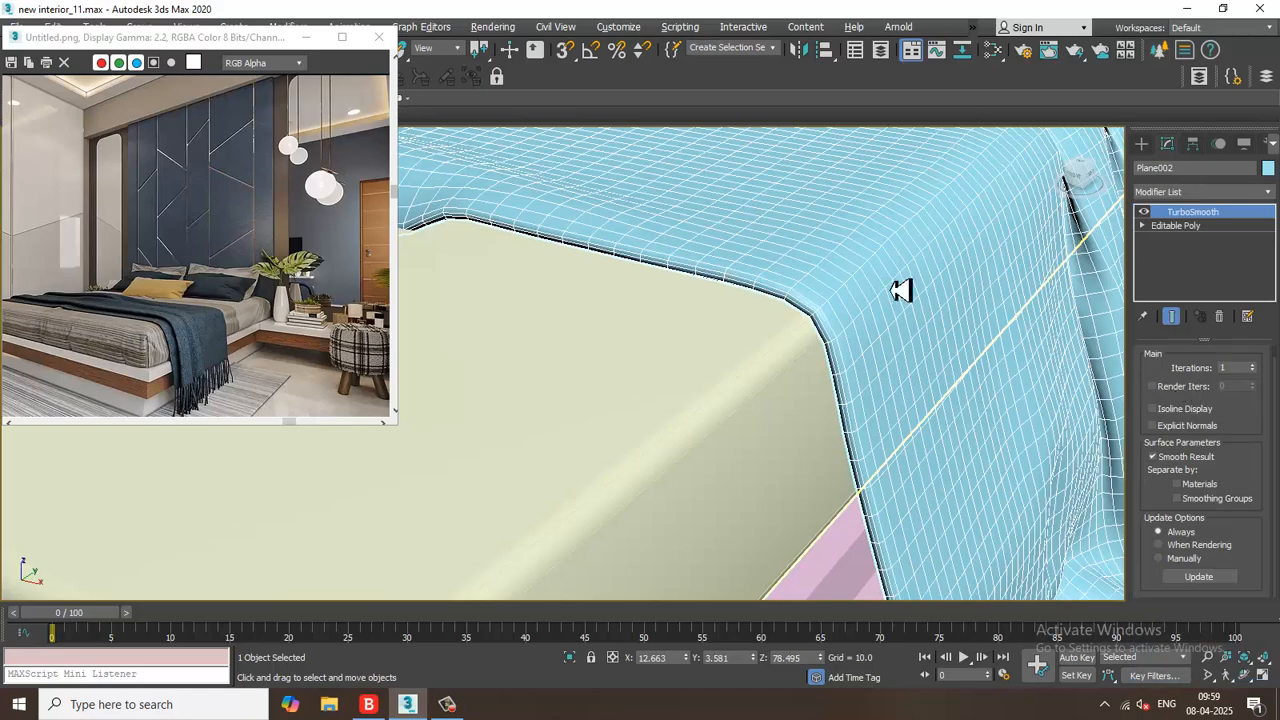
pyautogui.scroll(-5, 900, 289)
pyautogui.keyDown('alt'); pyautogui.moveTo(886, 334); pyautogui.dragTo(808, 277, button='middle'); pyautogui.keyUp('alt')
pyautogui.rightClick(802, 262)
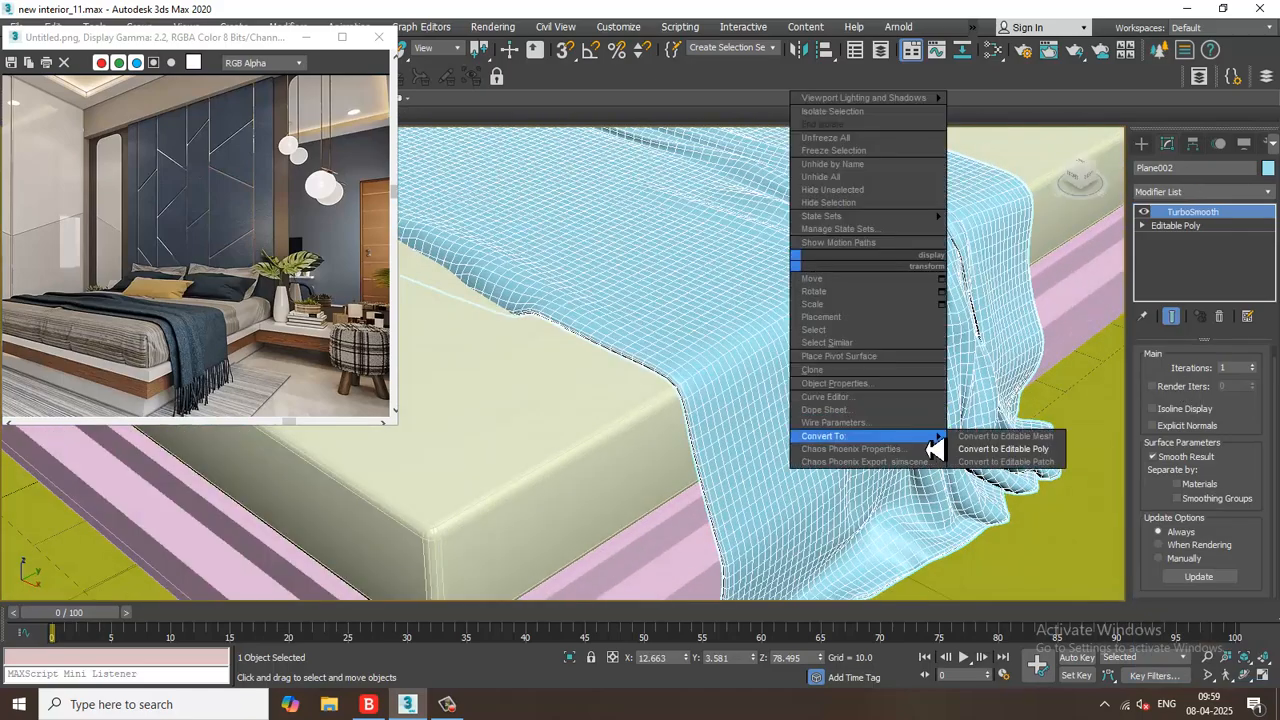
pyautogui.click(1003, 449)
# - Draw an upright rectangle spline, about 110 long and 43 wide, in the Front view between the wardrobe and the bed
pyautogui.scroll(-5, 937, 337)
pyautogui.keyDown('alt'); pyautogui.moveTo(937, 337); pyautogui.dragTo(887, 398, button='middle'); pyautogui.keyUp('alt')
pyautogui.keyDown('alt'); pyautogui.moveTo(845, 357); pyautogui.dragTo(808, 326, button='middle'); pyautogui.keyUp('alt')
pyautogui.scroll(-4, 849, 323)
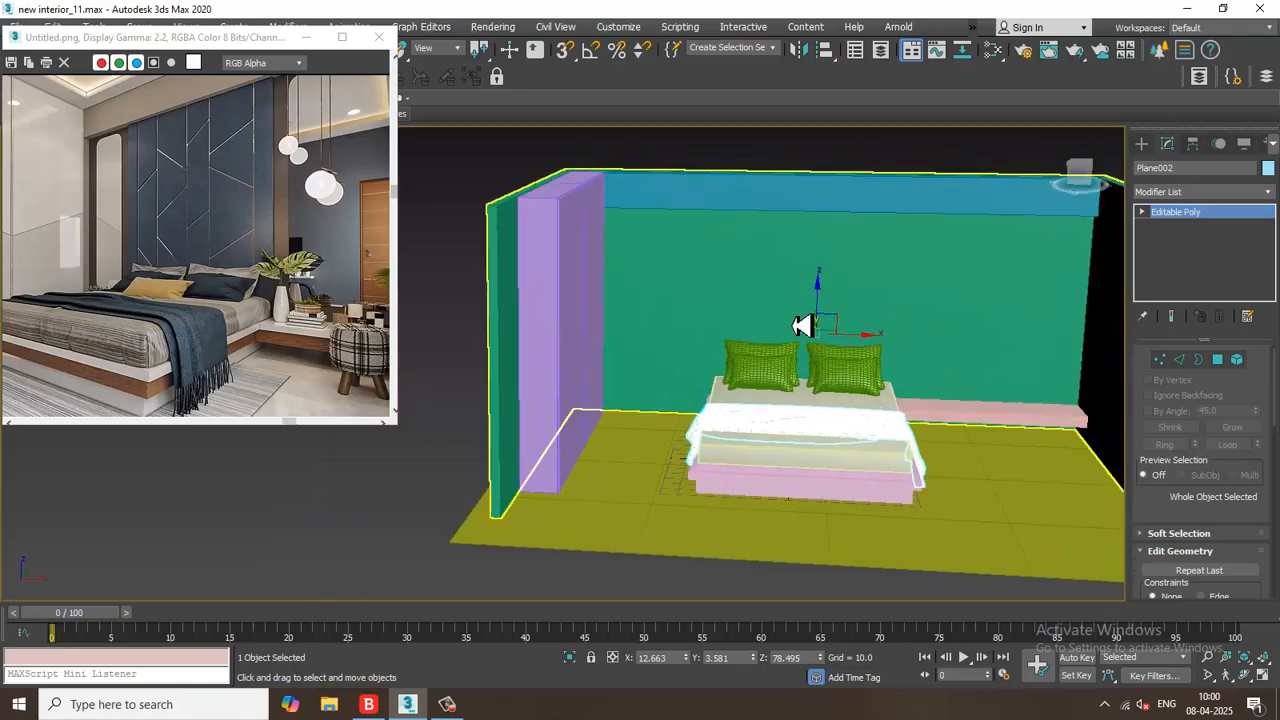
pyautogui.click(1141, 144)
pyautogui.click(1159, 166)
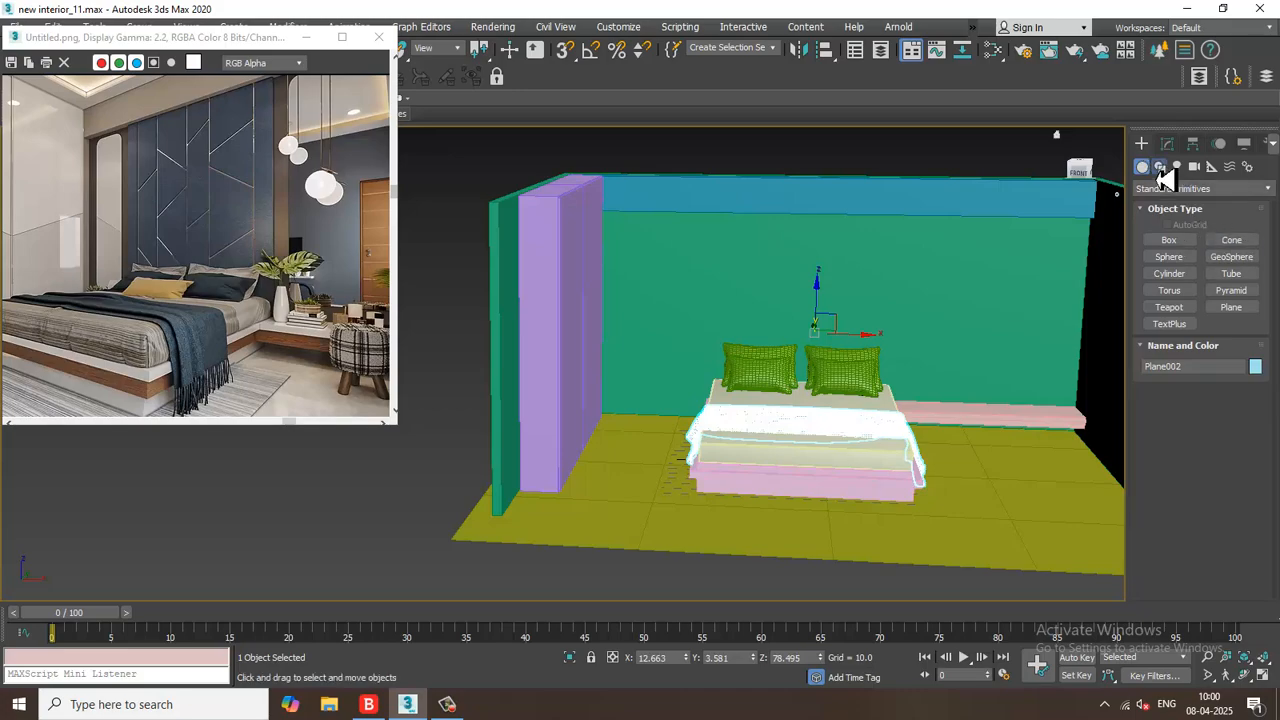
pyautogui.click(1231, 252)
pyautogui.hotkey('alt', 'w')
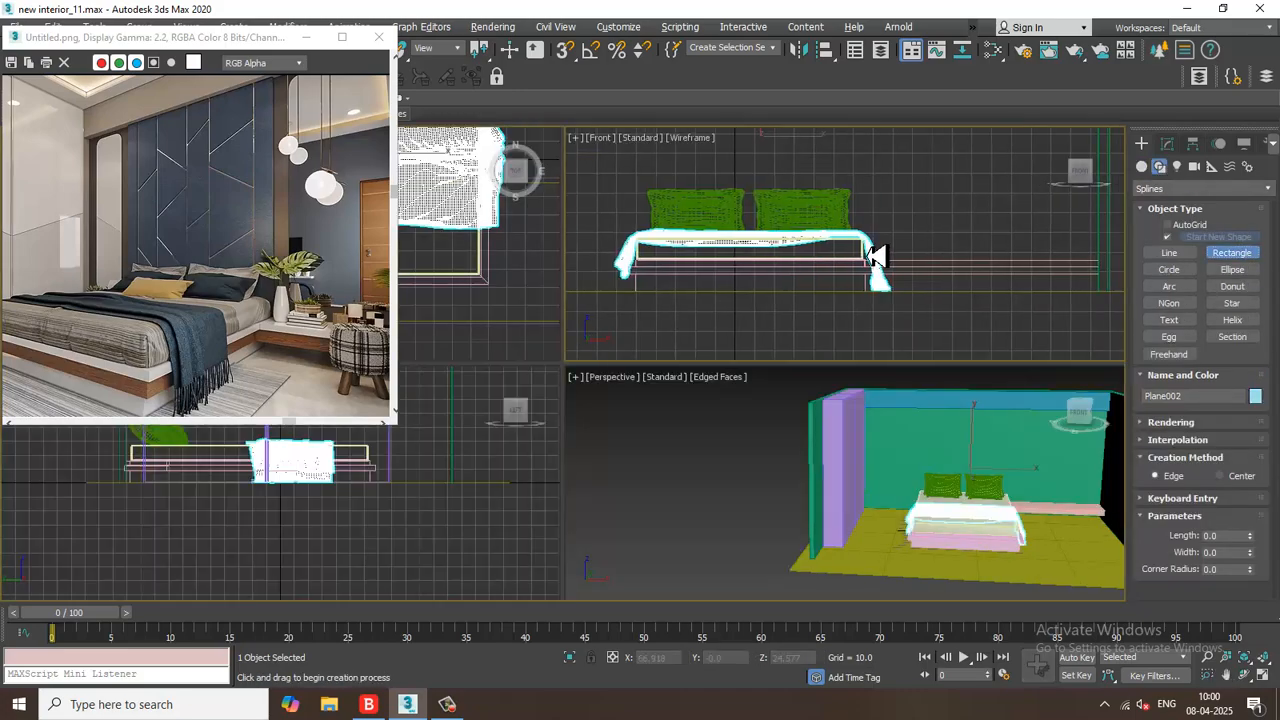
pyautogui.hotkey('alt', 'w')
pyautogui.scroll(-3, 786, 277)
pyautogui.scroll(5, 724, 320)
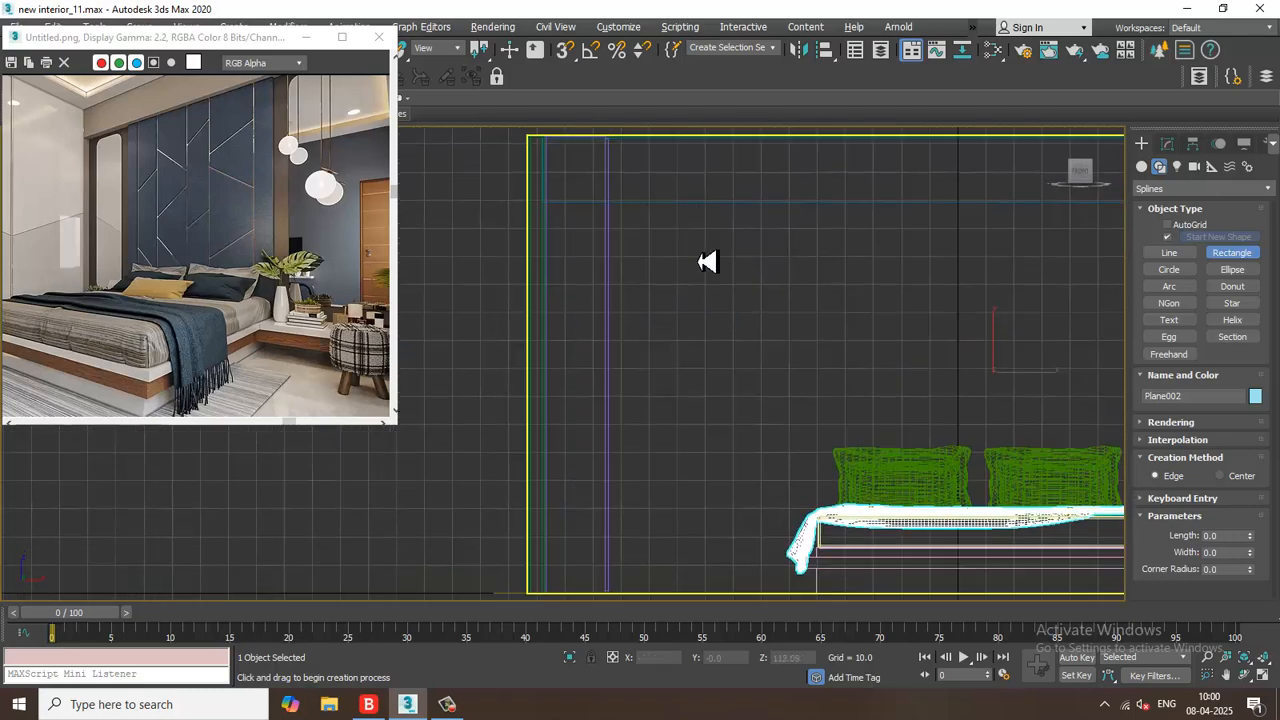
pyautogui.scroll(-2, 706, 263)
pyautogui.moveTo(656, 216); pyautogui.dragTo(646, 228, button='middle')
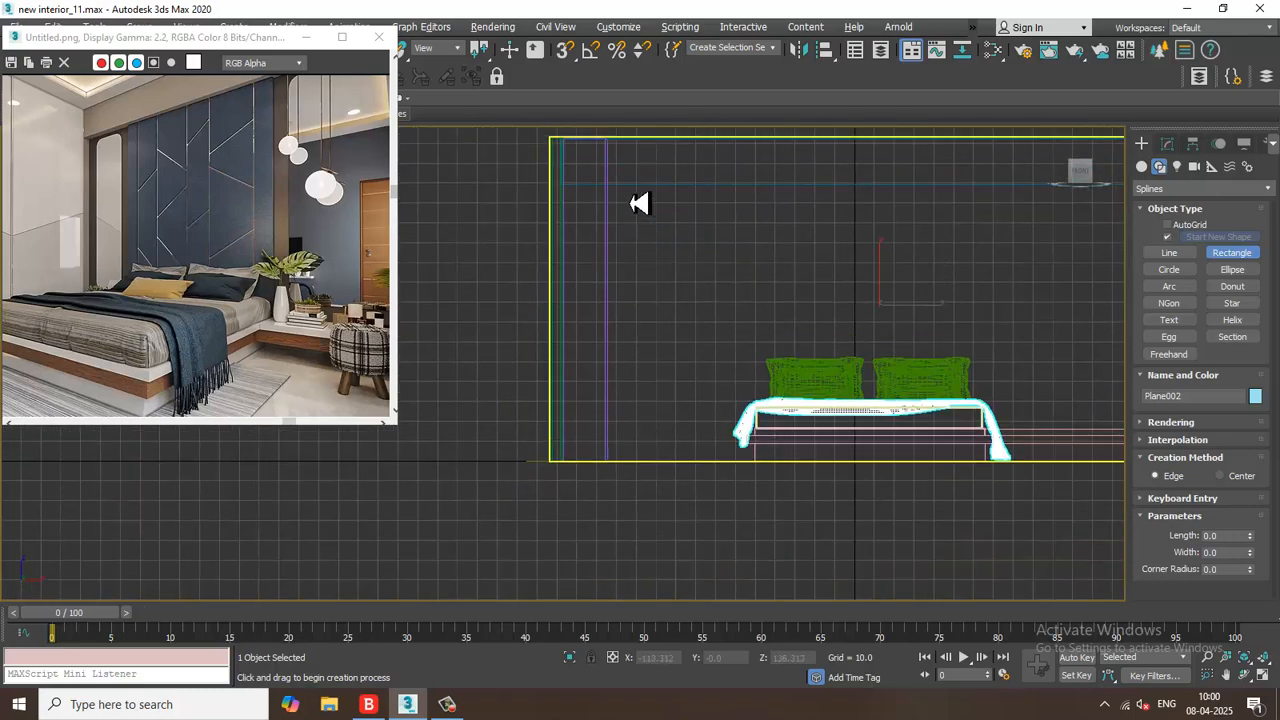
pyautogui.moveTo(623, 190); pyautogui.dragTo(712, 412)
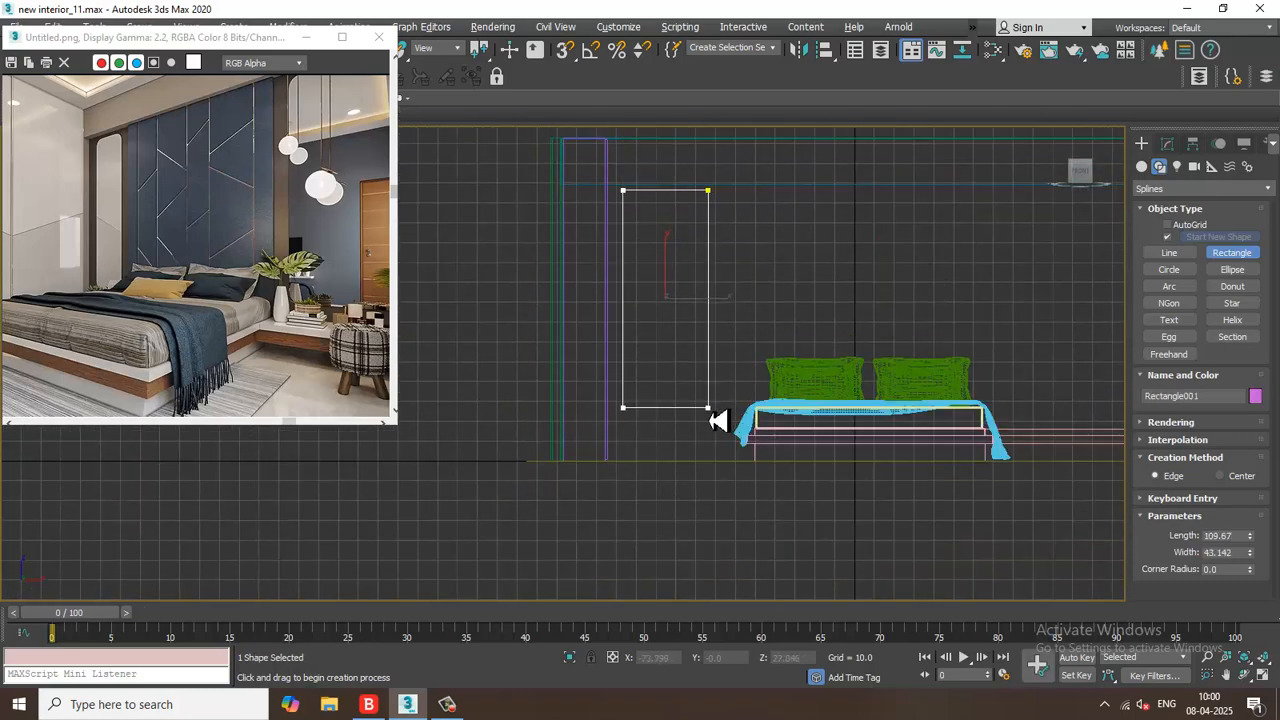
pyautogui.rightClick(714, 400)
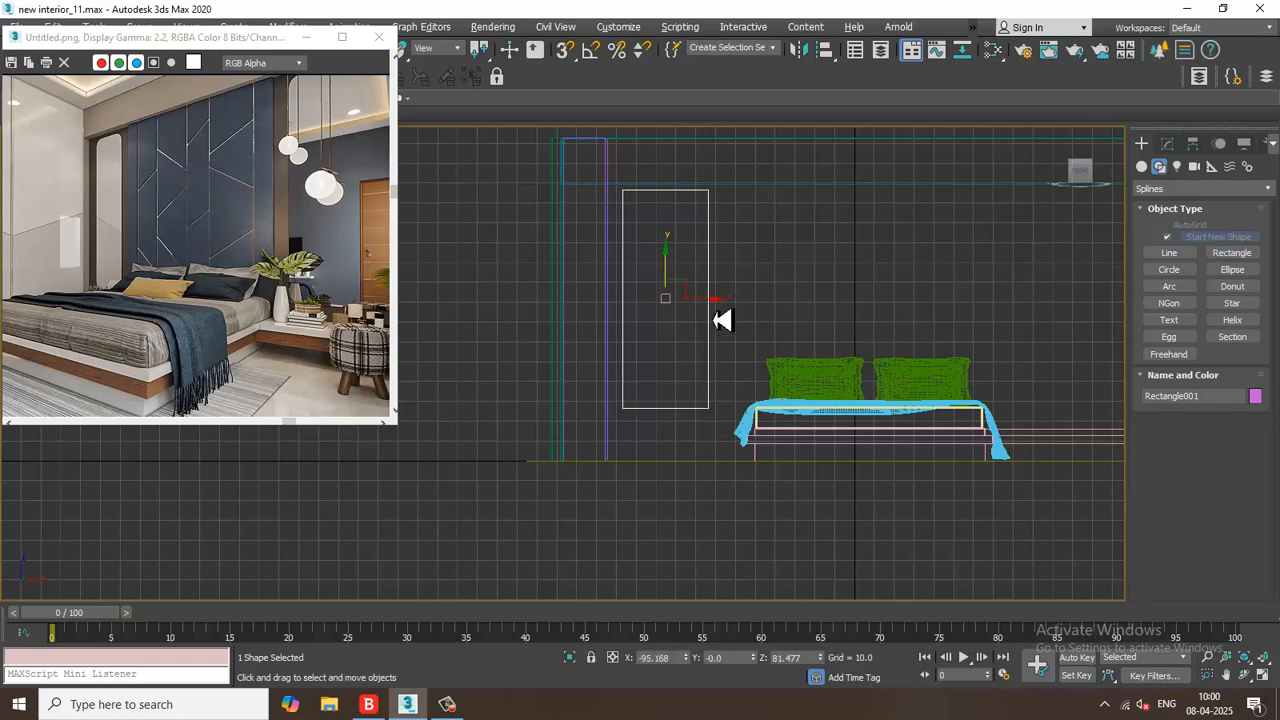
# - Shift the rectangle along X to about -87.1 and convert it to an editable spline
pyautogui.moveTo(708, 316); pyautogui.dragTo(724, 312)
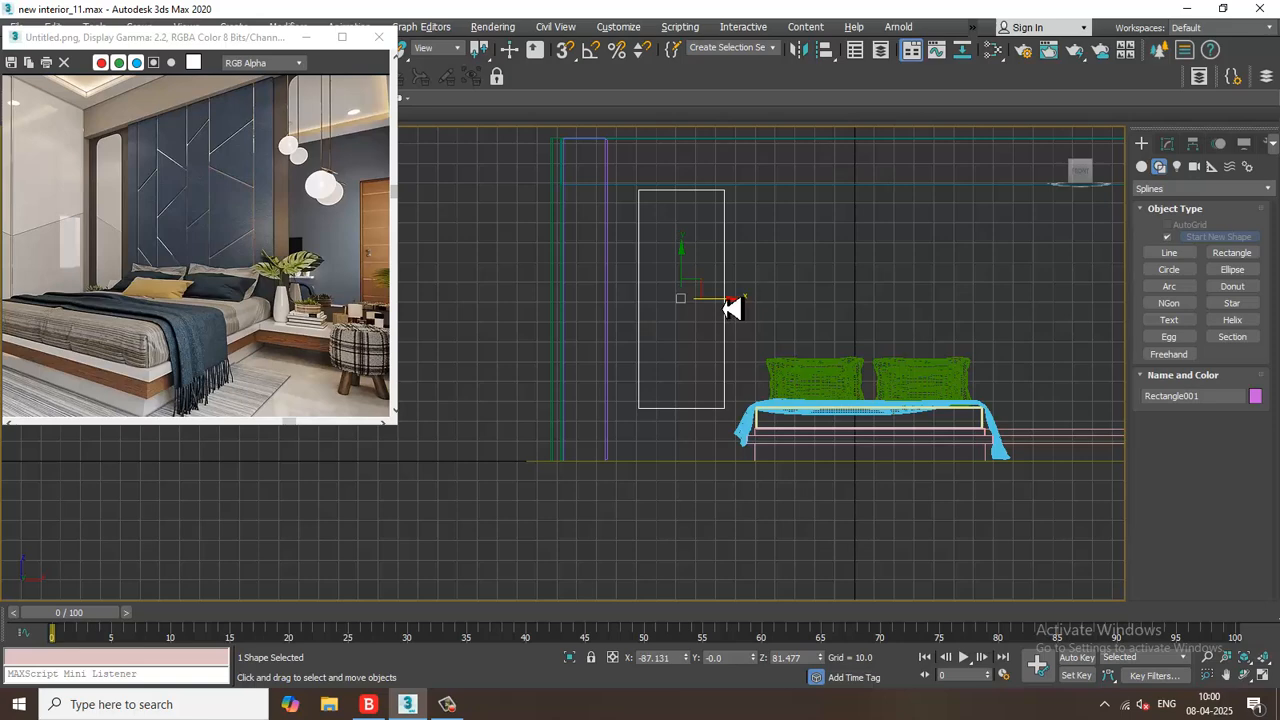
pyautogui.rightClick(704, 210)
pyautogui.moveTo(808, 374)
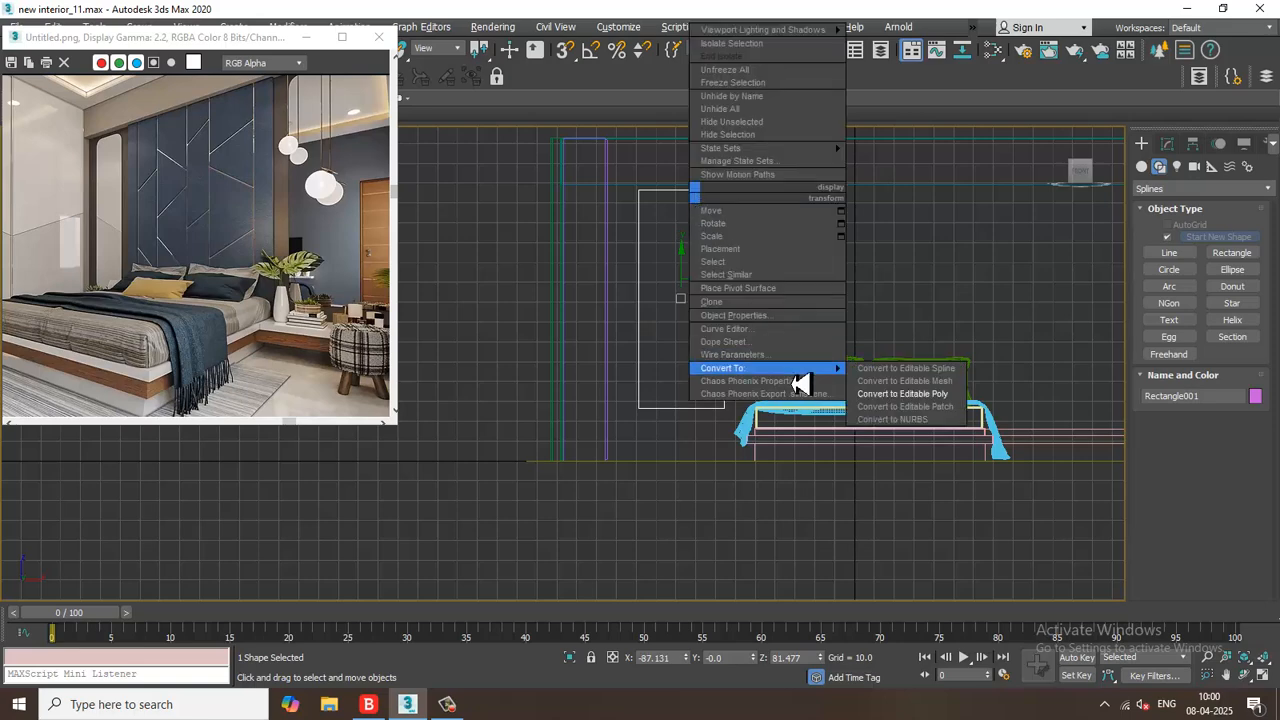
pyautogui.click(971, 374)
# - Round all four corners of the rectangle spline with the Fillet tool
pyautogui.press('1')
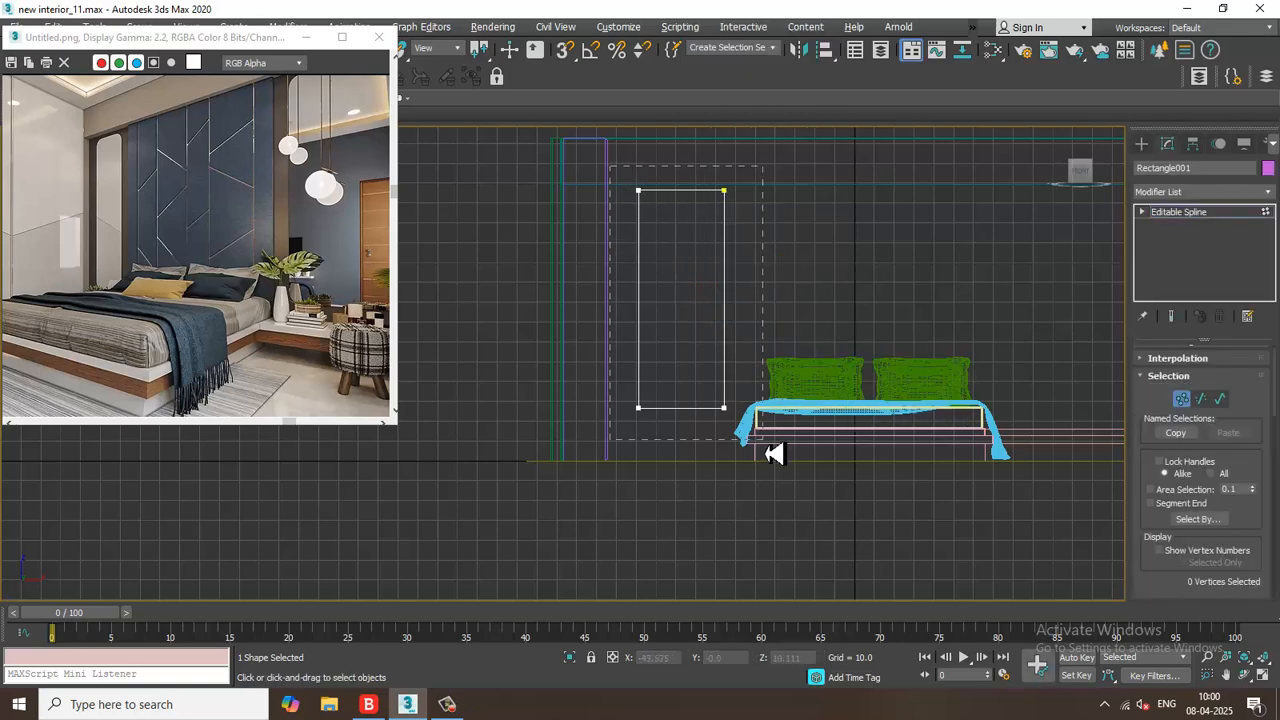
pyautogui.hotkey('ctrl', 'a')
pyautogui.moveTo(1253, 470); pyautogui.dragTo(1257, 127)
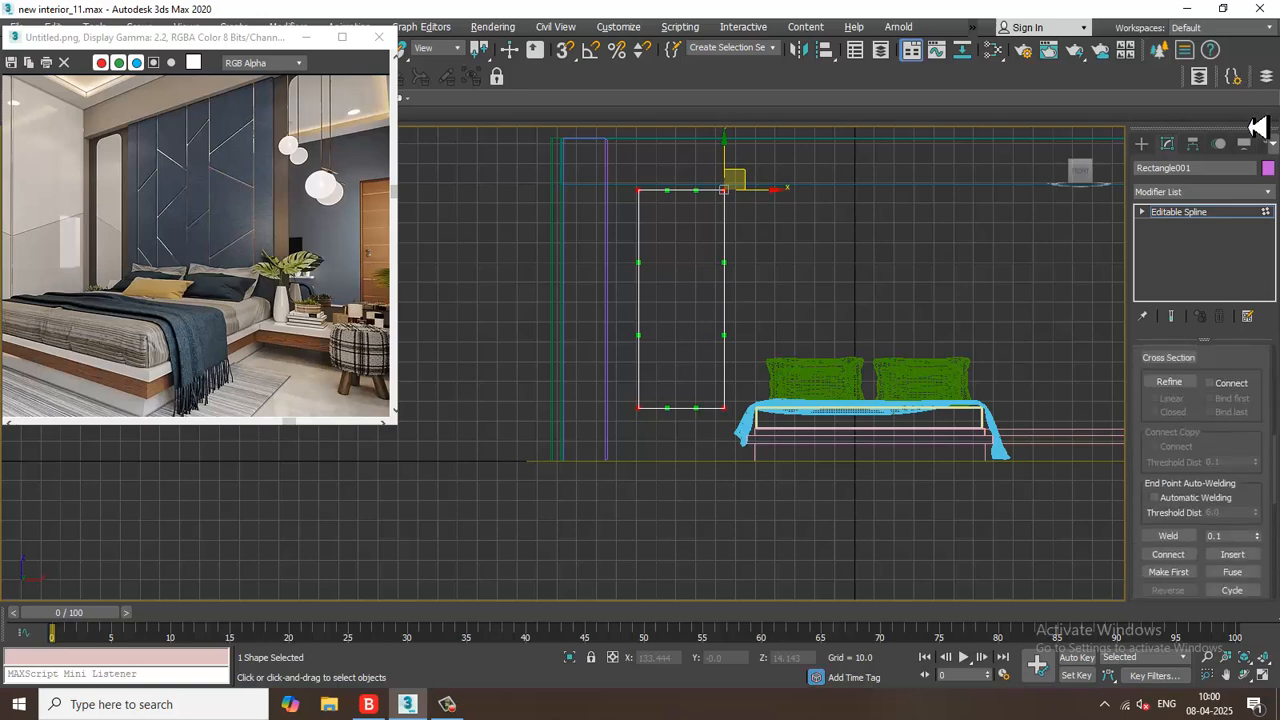
pyautogui.moveTo(1238, 448); pyautogui.dragTo(1238, 298)
pyautogui.click(1178, 479)
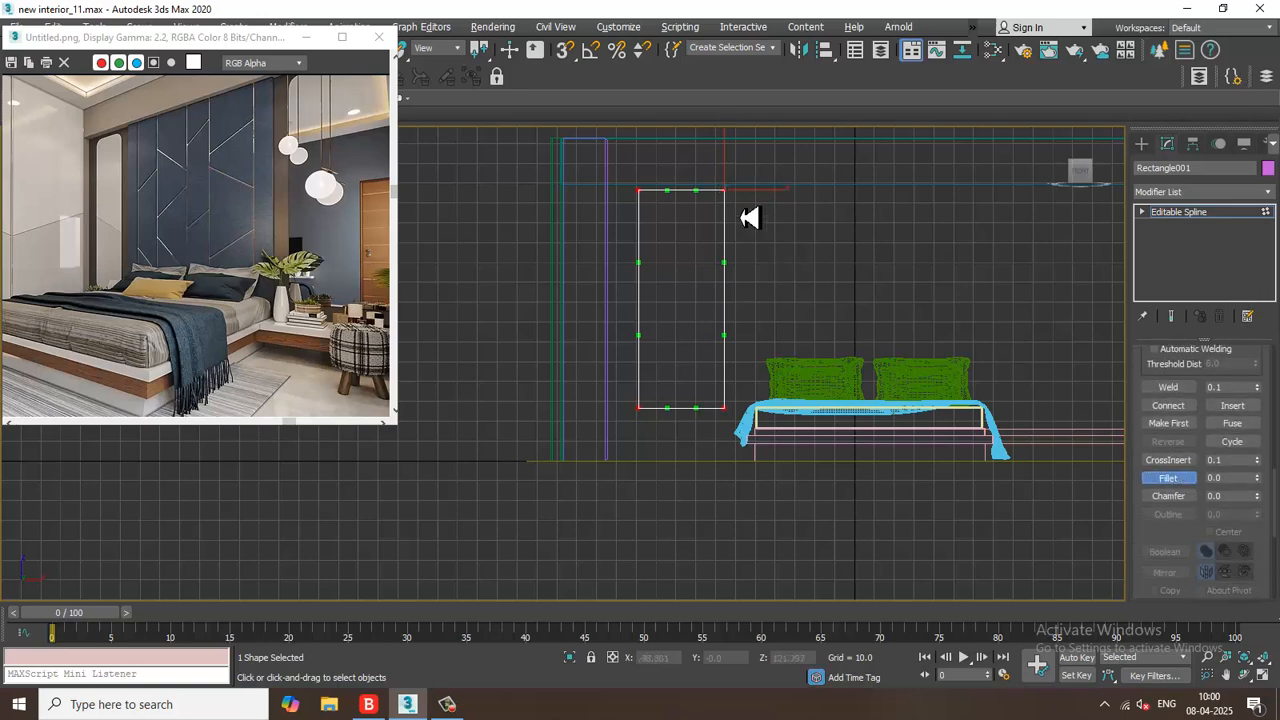
pyautogui.moveTo(738, 185); pyautogui.dragTo(748, 184)
pyautogui.click(1228, 222)
# - Apply an Extrude modifier to the rounded rectangle with an amount of 1.0
pyautogui.hotkey('alt', 'w')
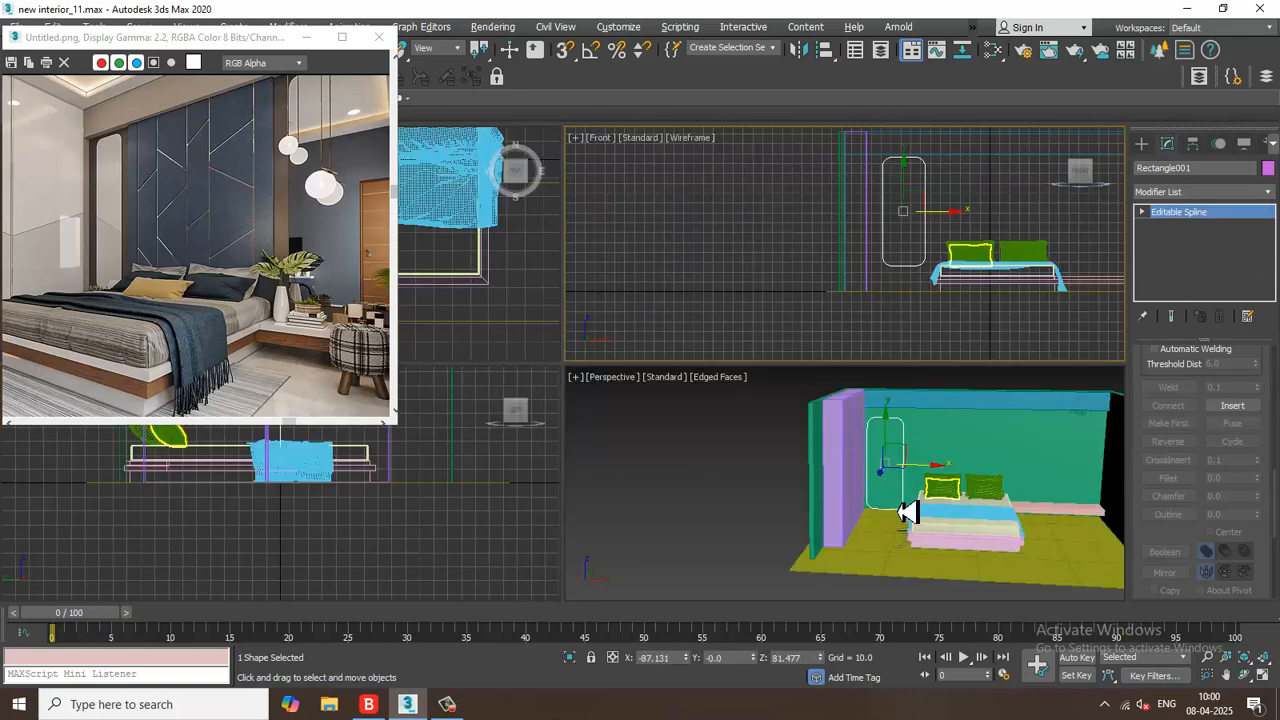
pyautogui.hotkey('alt', 'w')
pyautogui.keyDown('alt'); pyautogui.moveTo(683, 338); pyautogui.dragTo(748, 346, button='middle'); pyautogui.keyUp('alt')
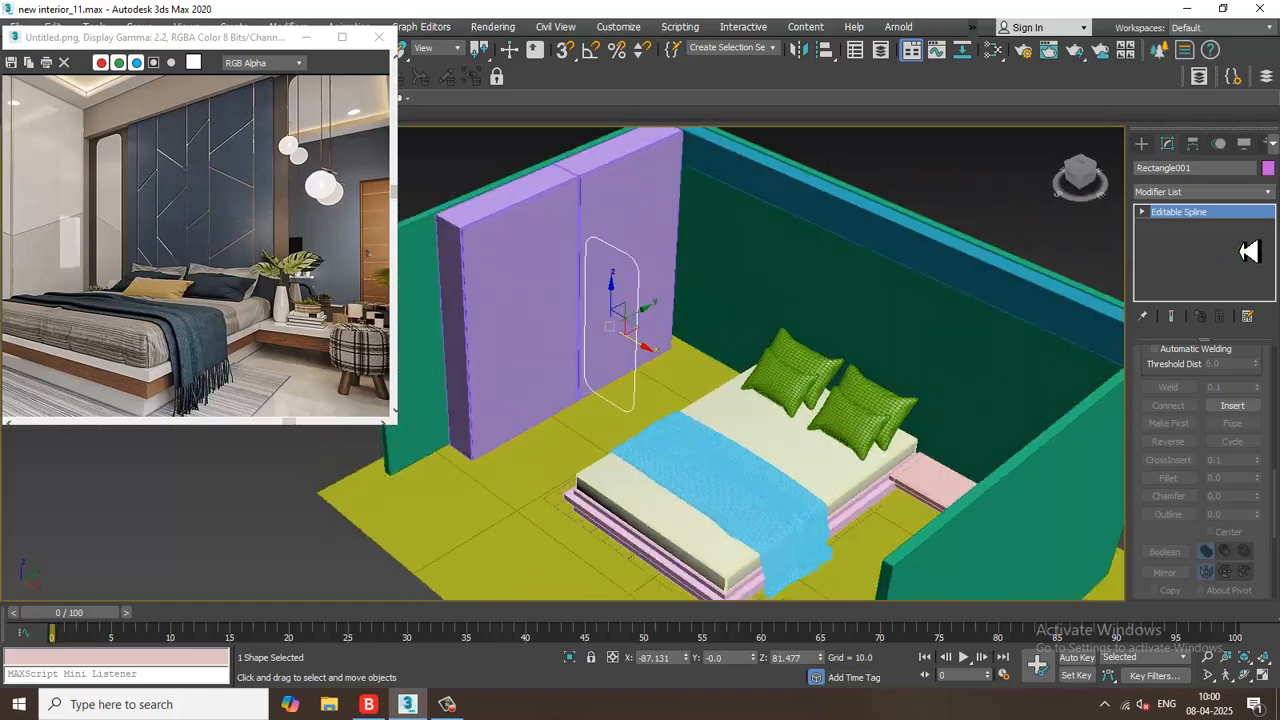
pyautogui.click(1197, 191)
pyautogui.write('ex')
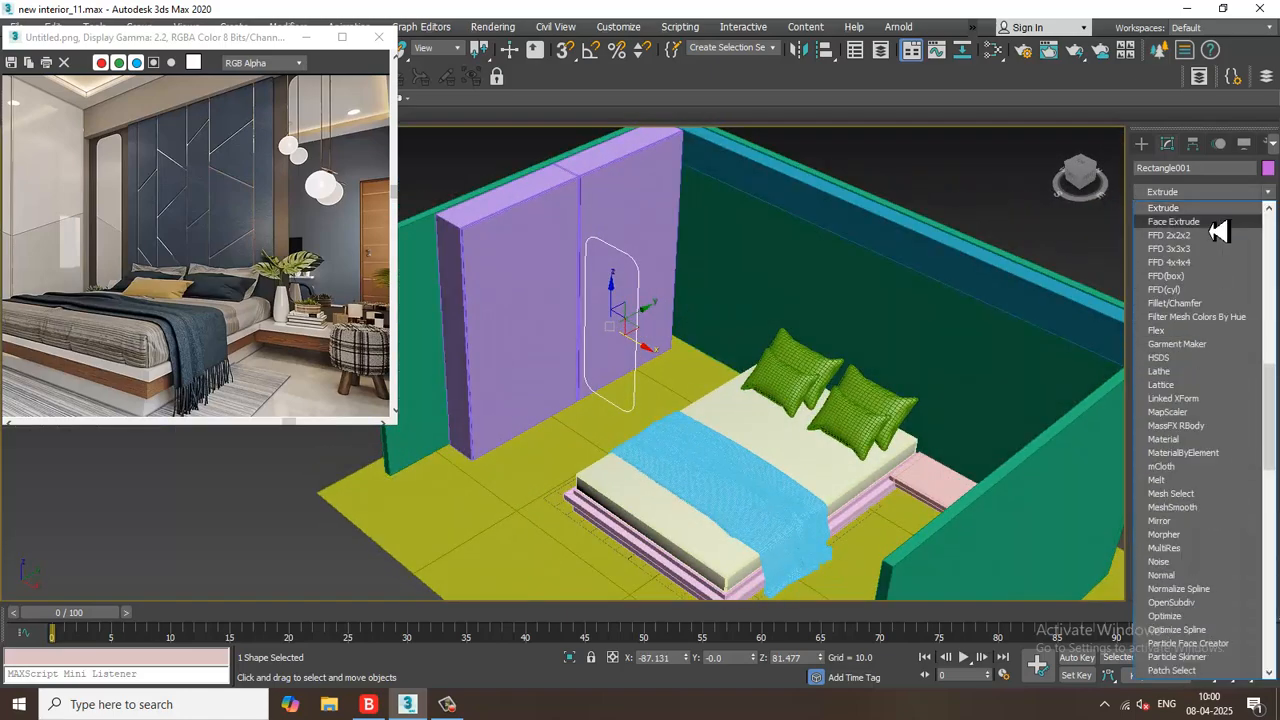
pyautogui.click(1208, 208)
pyautogui.scroll(4, 865, 311)
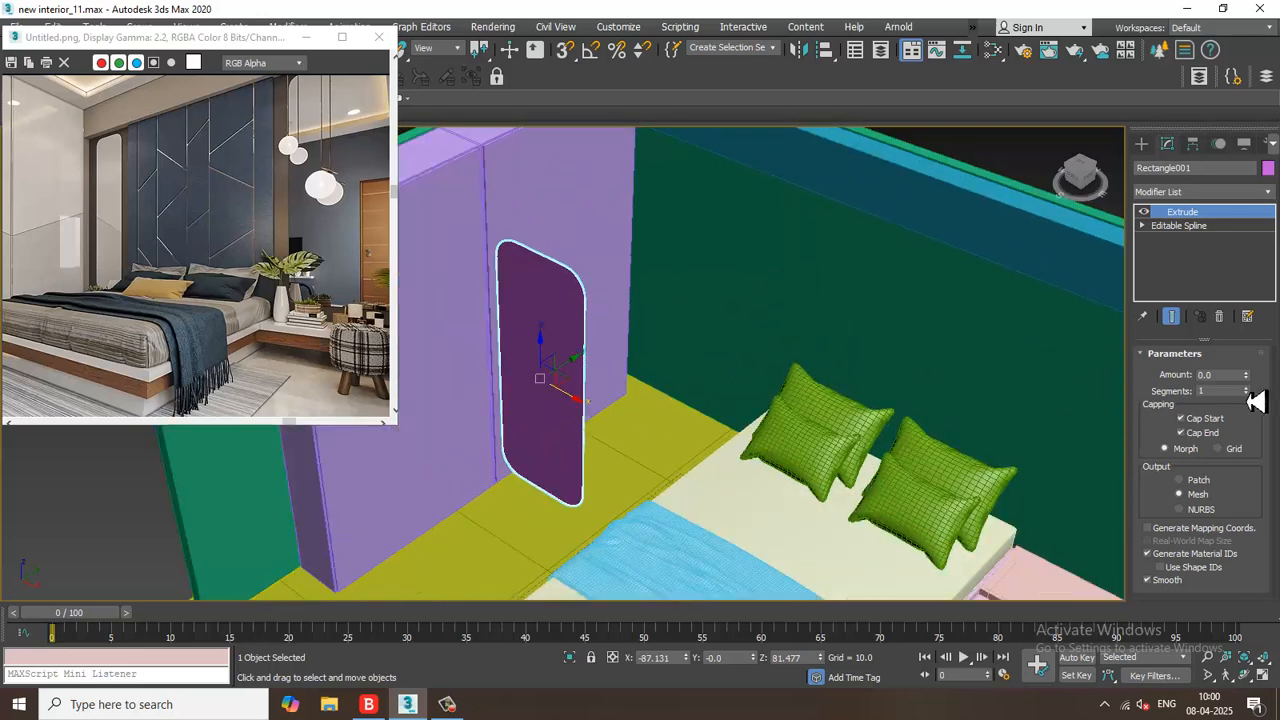
pyautogui.click(1246, 373)
pyautogui.click(1246, 373)
# - Move the extruded rounded panel along Y to about 110.8, against the wall behind the bed
pyautogui.keyDown('alt'); pyautogui.moveTo(768, 280); pyautogui.dragTo(685, 370, button='middle'); pyautogui.keyUp('alt')
pyautogui.moveTo(591, 378); pyautogui.dragTo(866, 329)
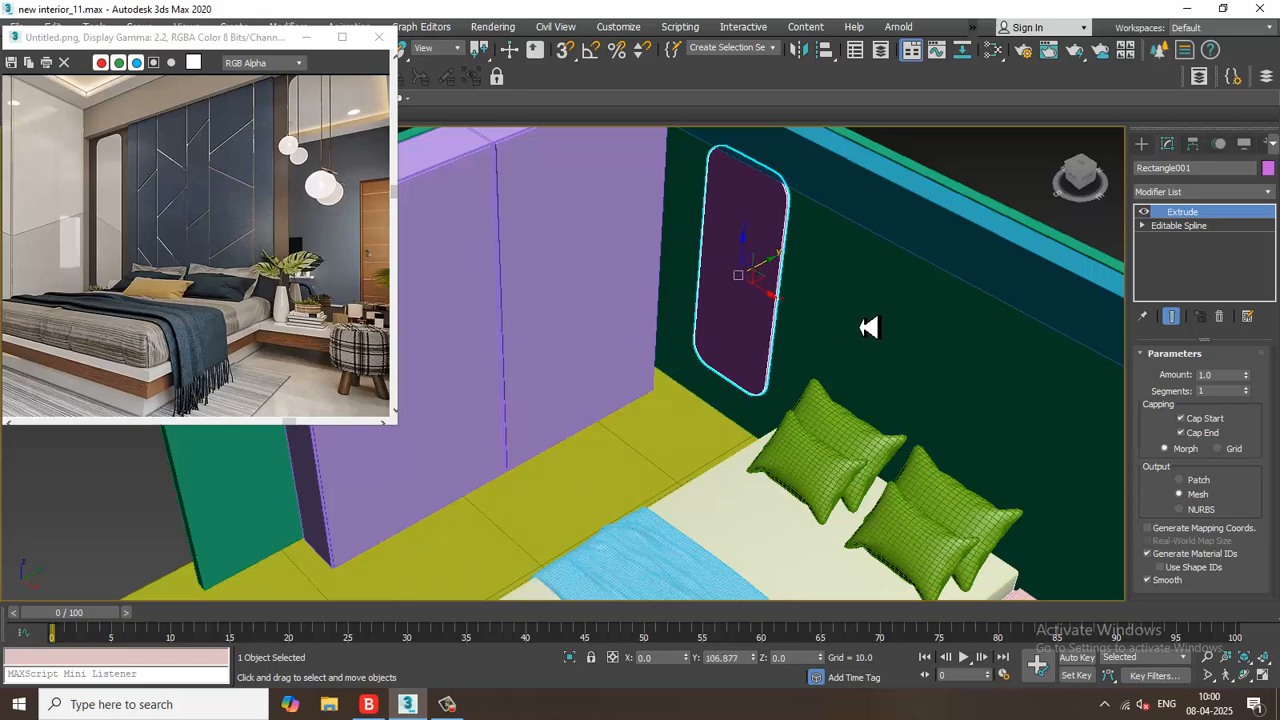
pyautogui.keyDown('alt'); pyautogui.moveTo(866, 329); pyautogui.dragTo(654, 283, button='middle'); pyautogui.keyUp('alt')
# - Lengthen the rounded wall panel by lowering its four bottom spline vertices, keeping the extruded end result displayed
pyautogui.click(607, 296)
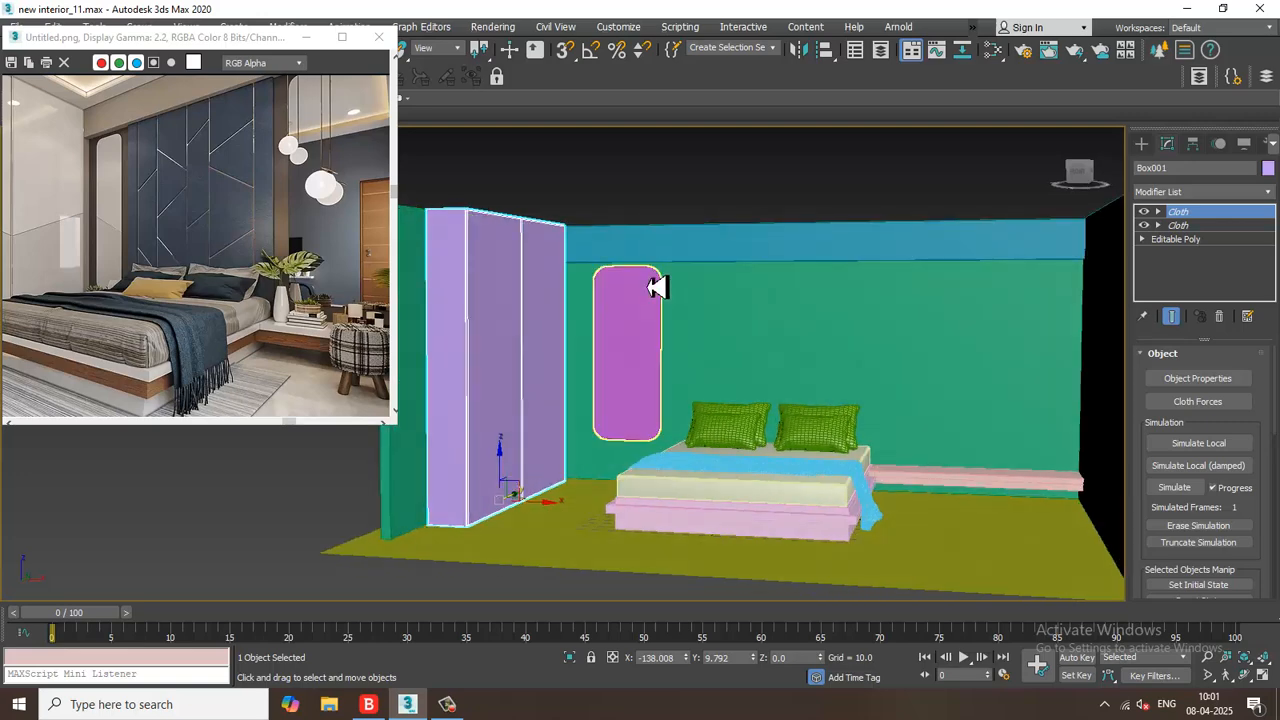
pyautogui.scroll(4, 631, 312)
pyautogui.click(631, 312)
pyautogui.scroll(-3, 705, 360)
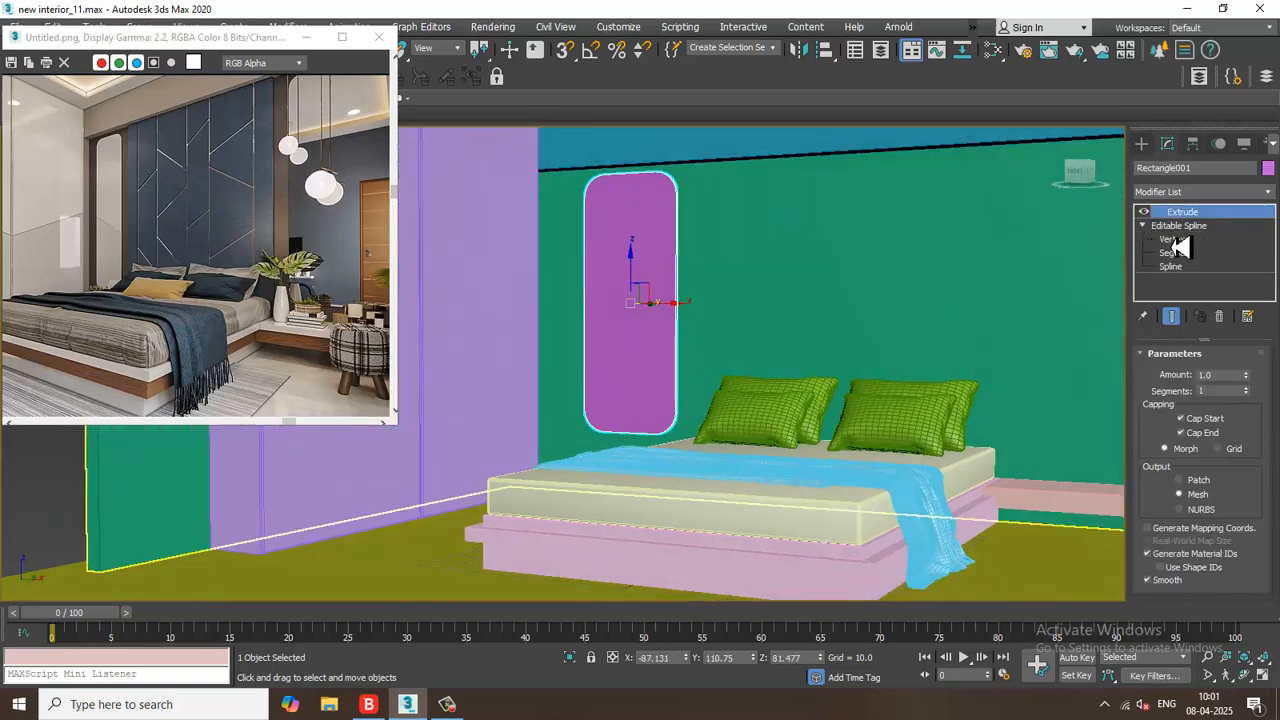
pyautogui.click(1172, 240)
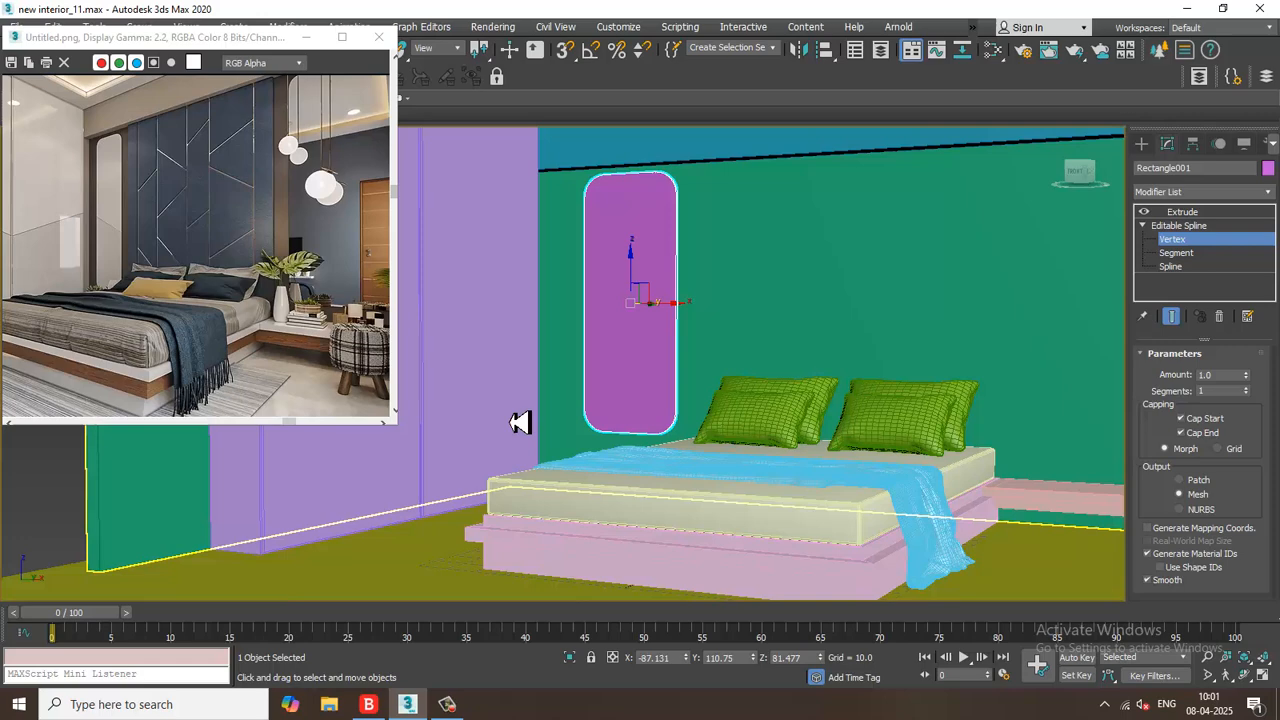
pyautogui.click(1171, 316)
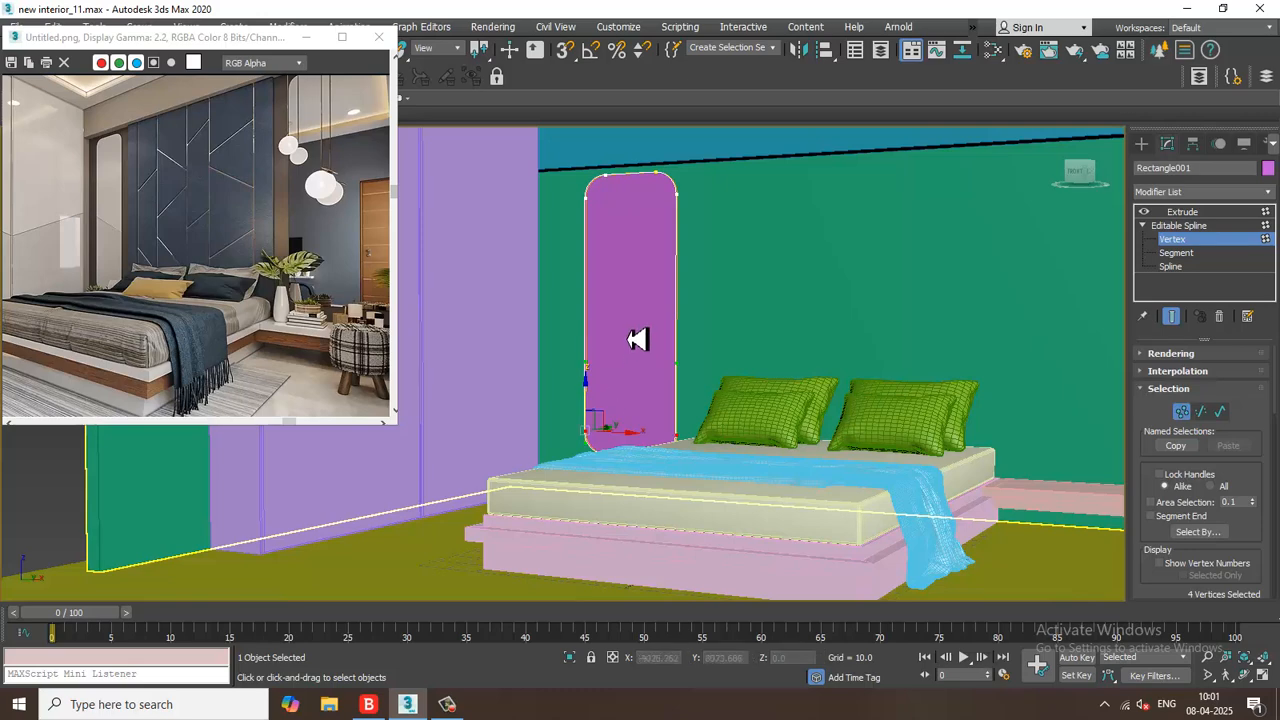
# - Widen the wall panel by moving its four wardrobe-side vertices about 6.8 along negative X, and return to the Extrude level
pyautogui.scroll(3, 714, 374)
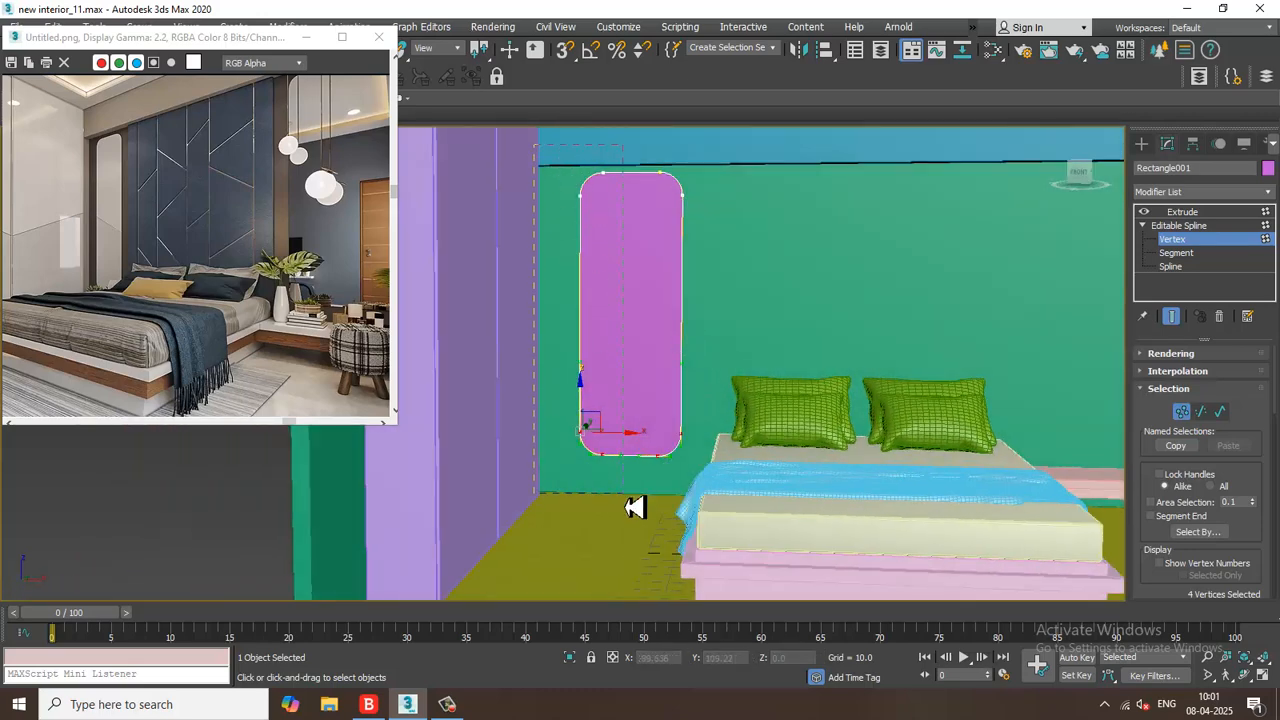
pyautogui.moveTo(623, 494); pyautogui.dragTo(624, 494)
pyautogui.moveTo(653, 185); pyautogui.dragTo(634, 183)
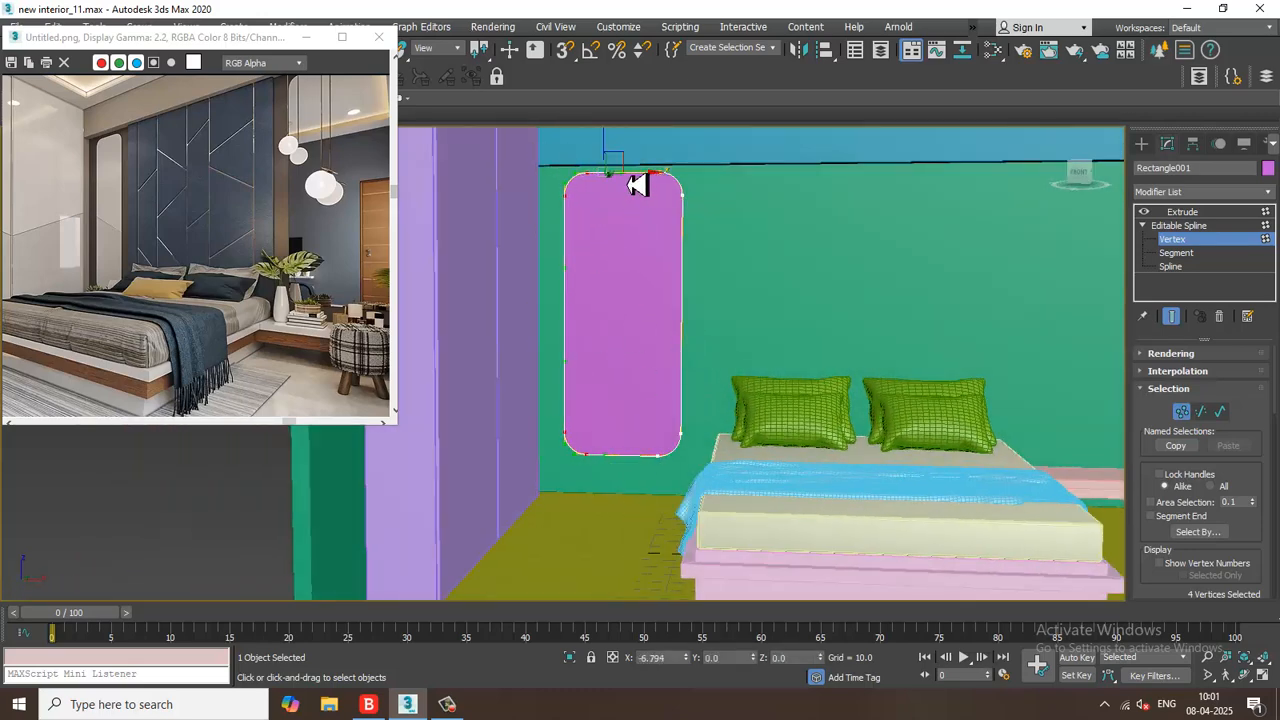
pyautogui.keyDown('alt'); pyautogui.moveTo(634, 183); pyautogui.dragTo(900, 305, button='middle'); pyautogui.keyUp('alt')
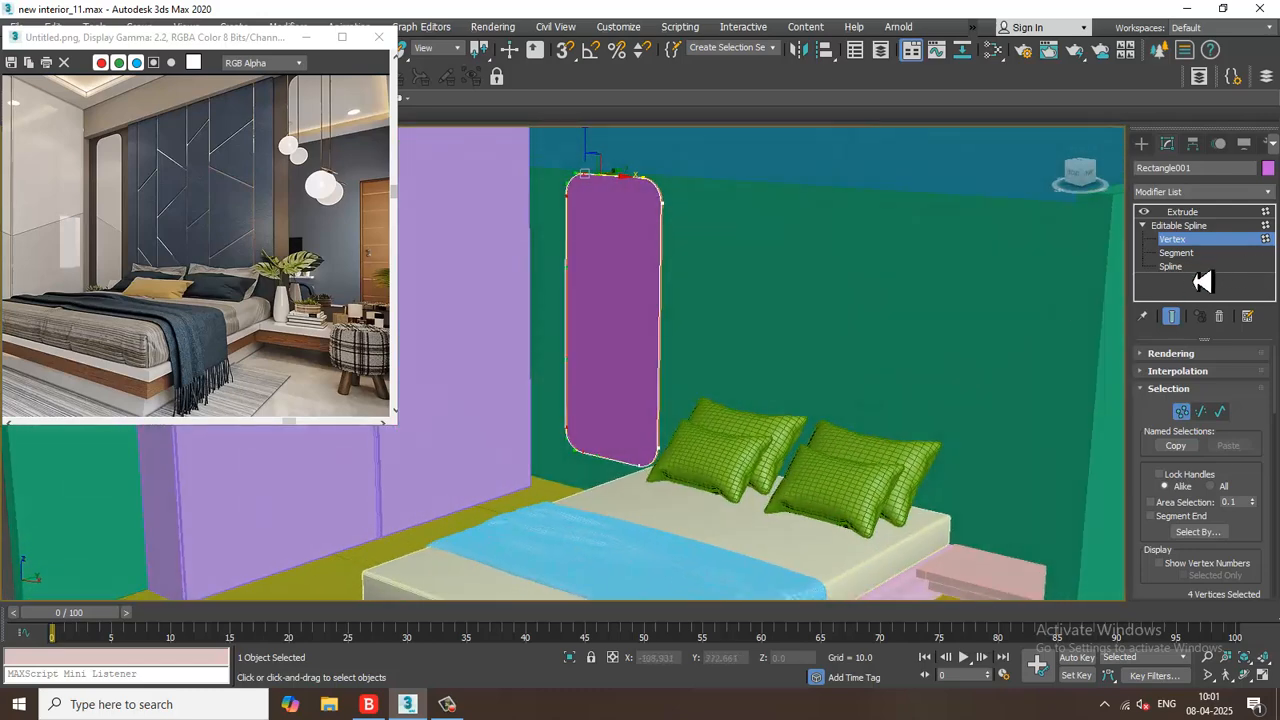
pyautogui.click(1190, 212)
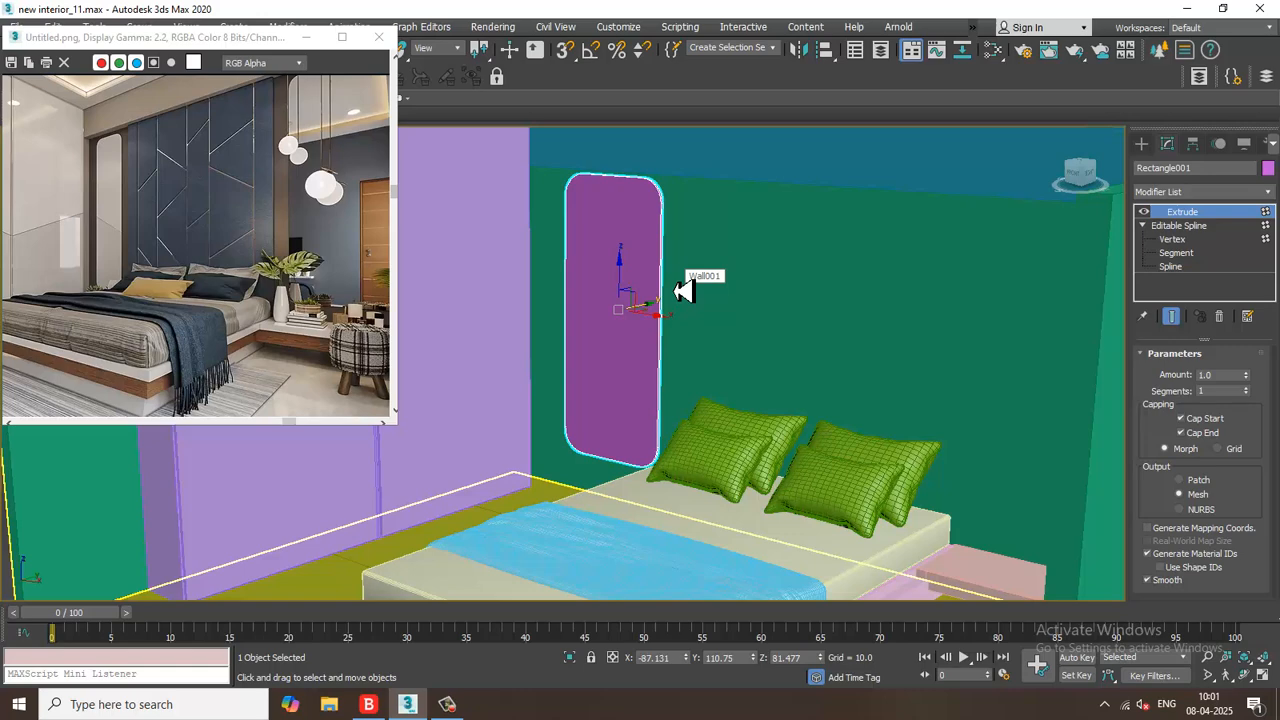
# - Isolate the bed mattress and convert it to an Editable Poly, collapsing both Cloth modifiers
pyautogui.click(848, 566)
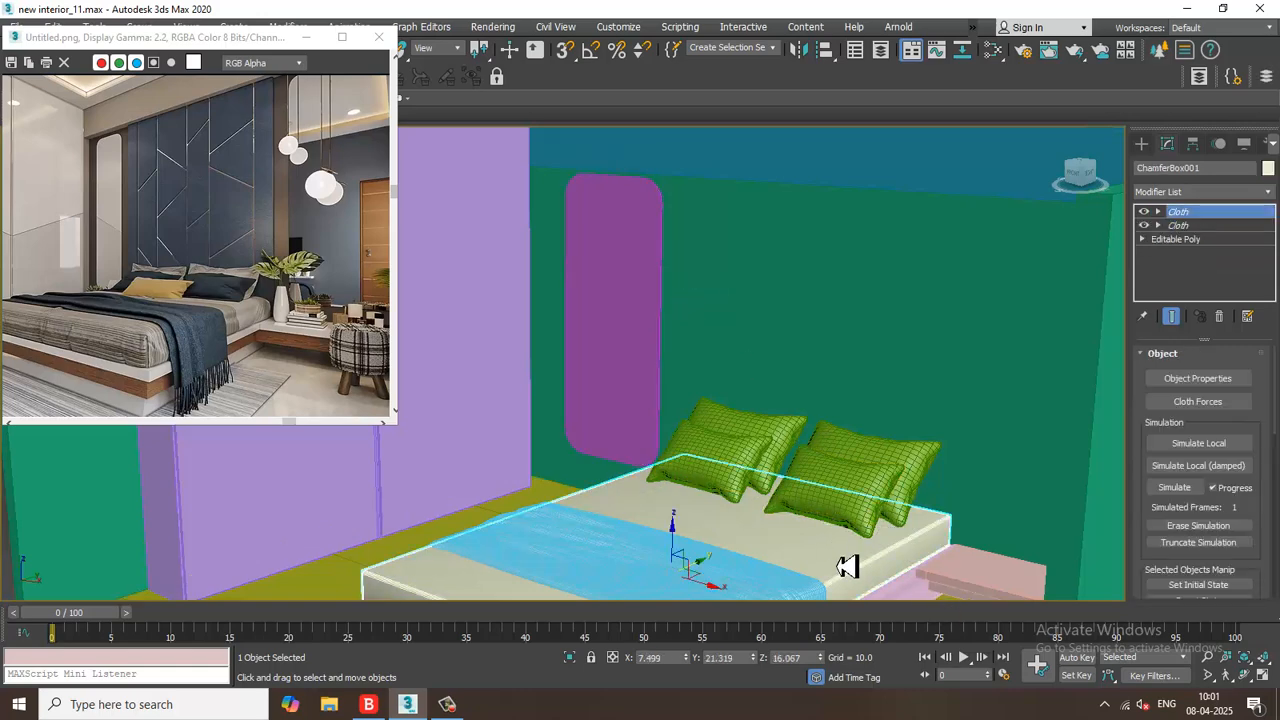
pyautogui.keyDown('alt'); pyautogui.moveTo(848, 566); pyautogui.dragTo(820, 418, button='middle'); pyautogui.keyUp('alt')
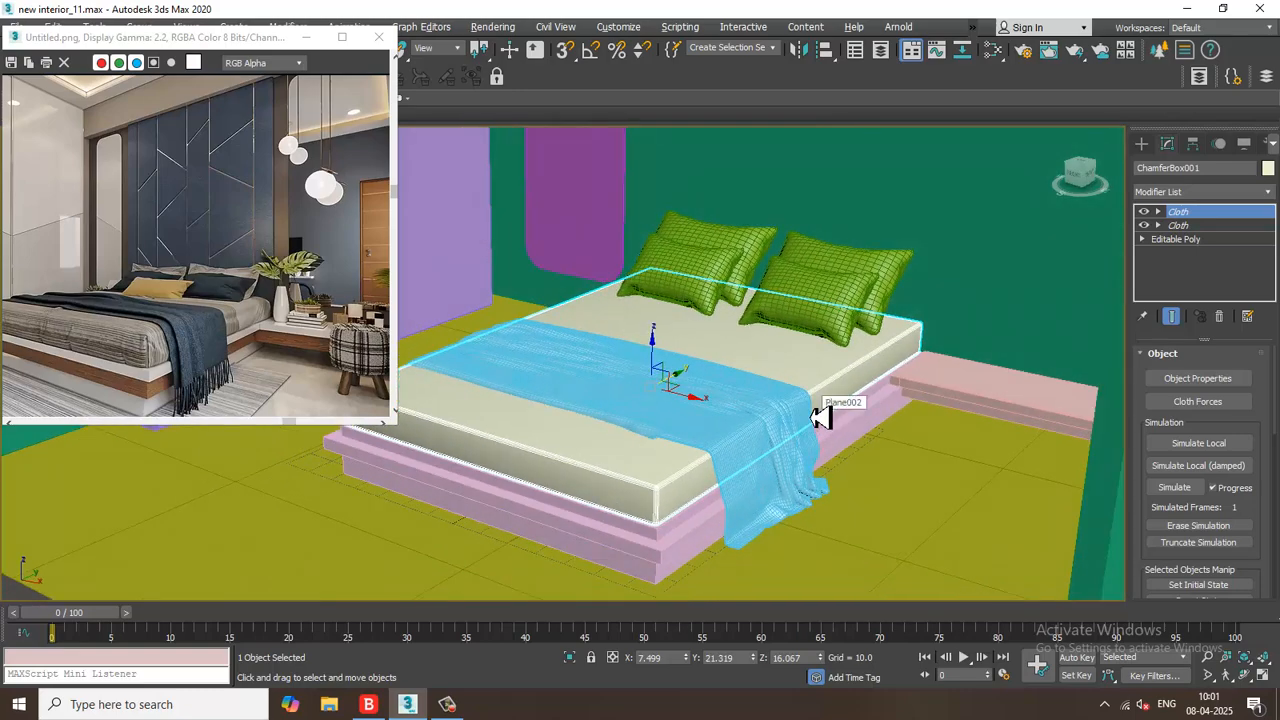
pyautogui.hotkey('alt', 'q')
pyautogui.scroll(2, 806, 409)
pyautogui.rightClick(824, 355)
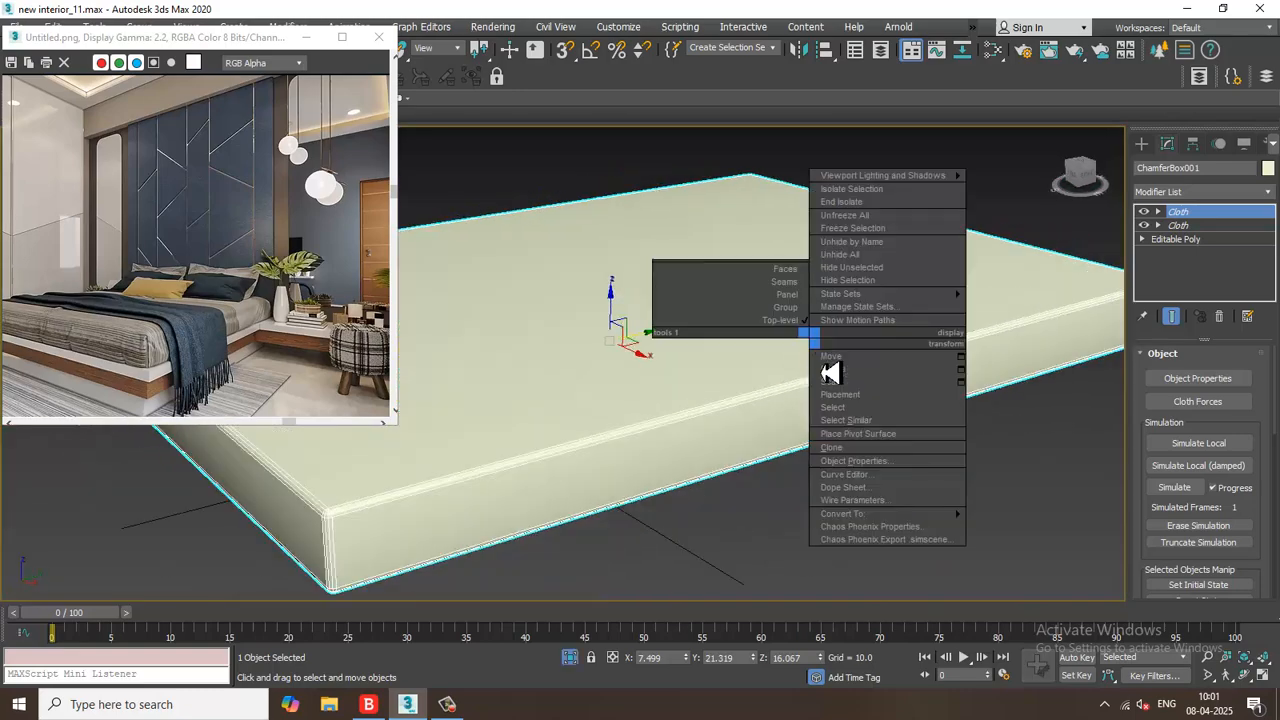
pyautogui.moveTo(920, 513)
pyautogui.click(1020, 526)
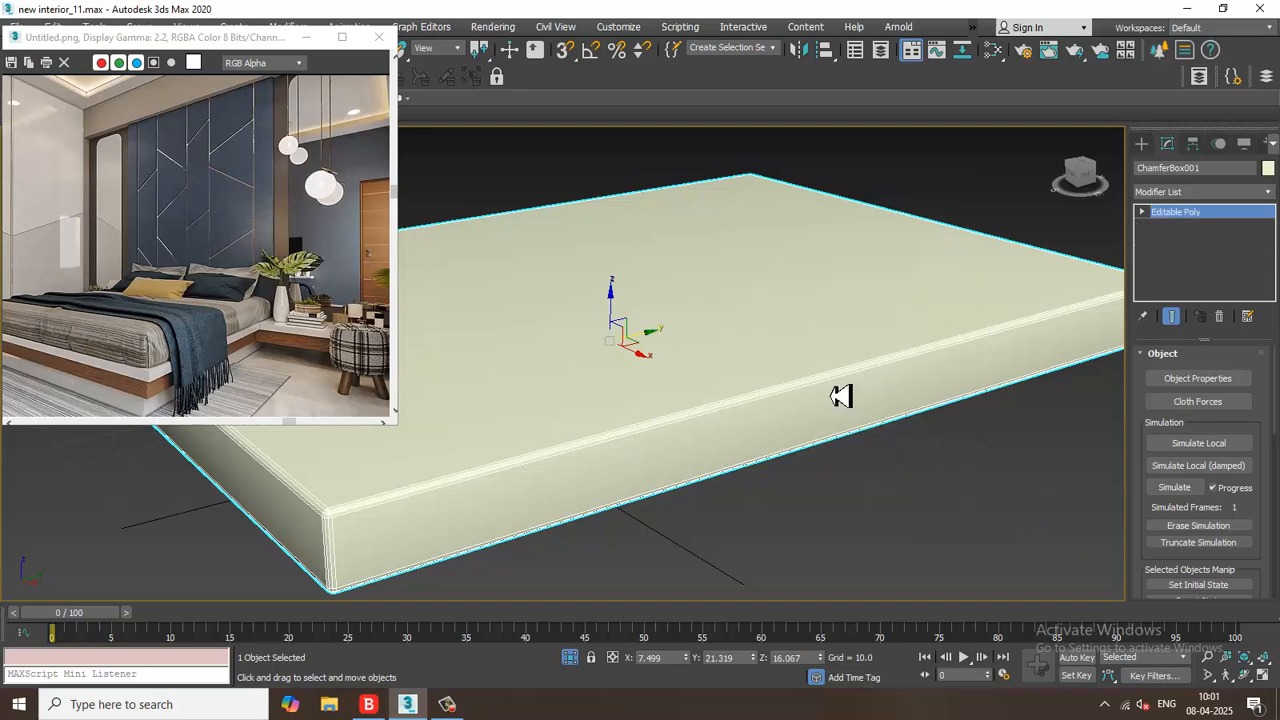
# - Connect the mattress's lengthwise edges with a single edge loop across the middle
pyautogui.click(1179, 359)
pyautogui.keyDown('alt'); pyautogui.moveTo(1000, 370); pyautogui.dragTo(722, 250, button='middle'); pyautogui.keyUp('alt')
pyautogui.doubleClick(663, 208)
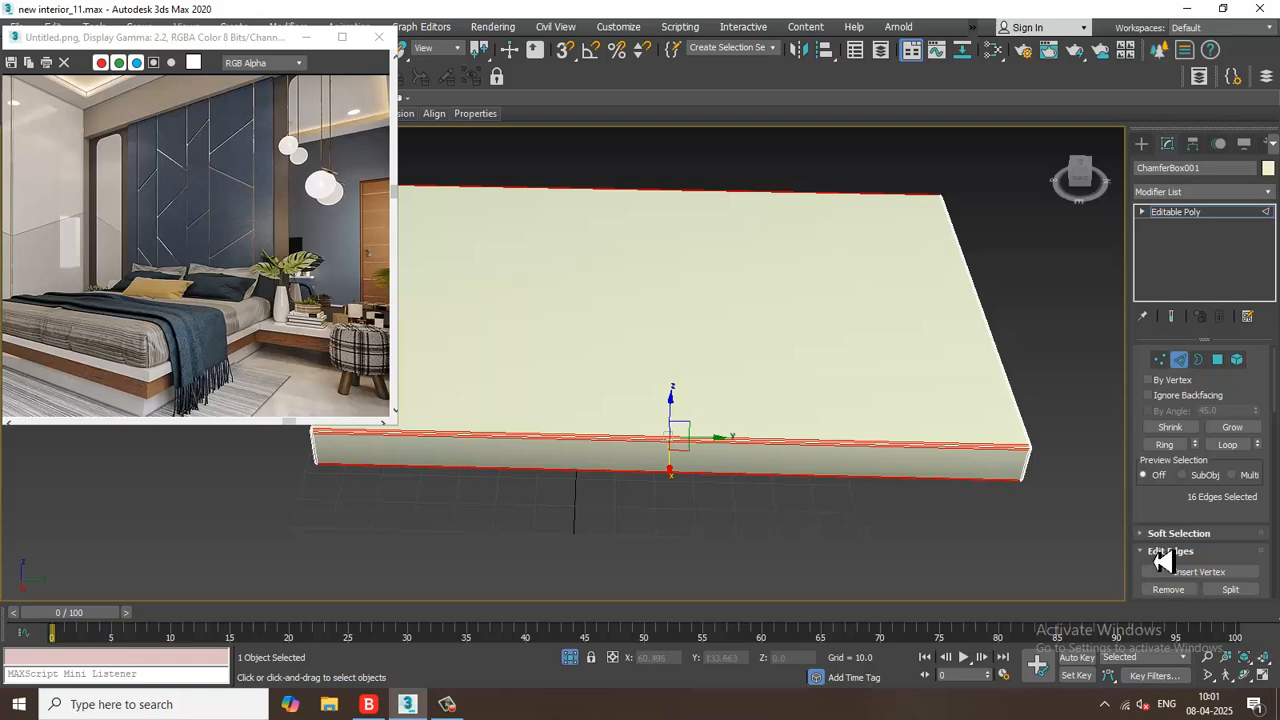
pyautogui.scroll(-3, 1178, 385)
pyautogui.click(1255, 504)
pyautogui.moveTo(750, 412)
pyautogui.keyDown('alt'); pyautogui.mouseDown(button='middle')
pyautogui.moveTo(765, 407)
pyautogui.moveTo(748, 430)
pyautogui.mouseUp(button='middle'); pyautogui.keyUp('alt')
pyautogui.click(573, 443)
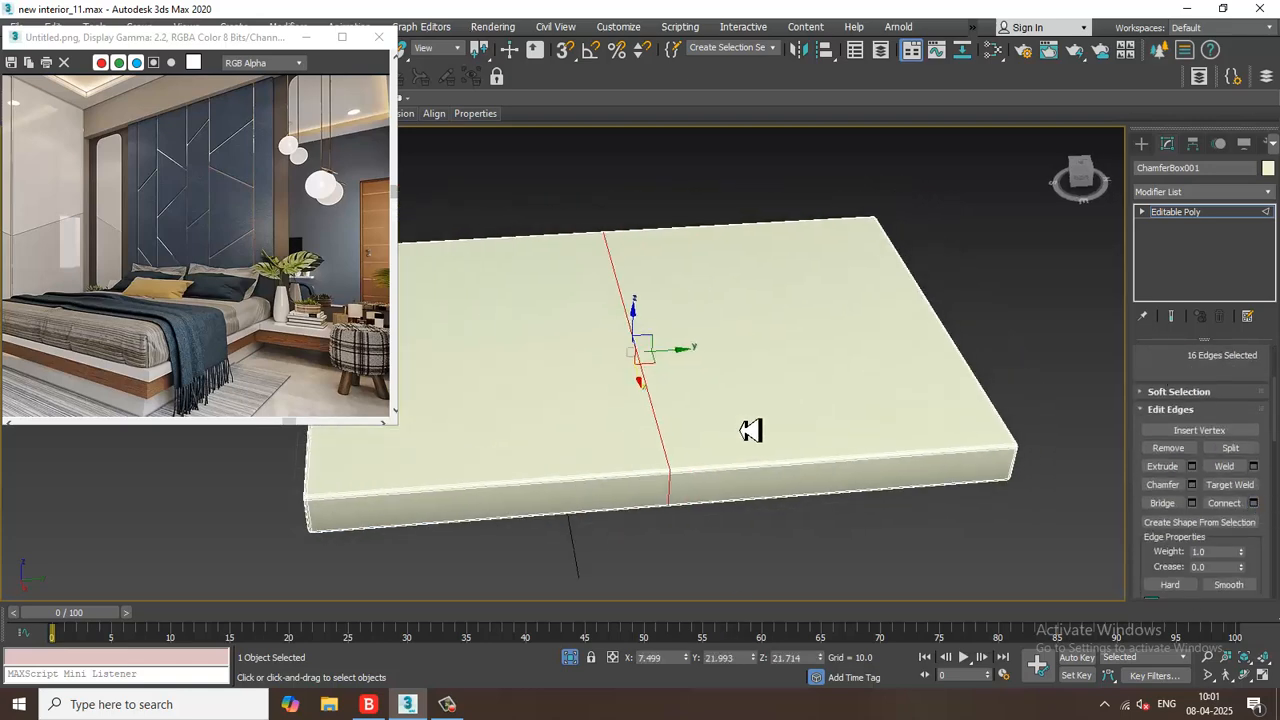
# - Delete the polygons of the mattress's pillow-side half
pyautogui.press('4')
pyautogui.scroll(-5, 808, 390)
pyautogui.keyDown('alt'); pyautogui.moveTo(809, 390); pyautogui.dragTo(787, 387, button='middle'); pyautogui.keyUp('alt')
pyautogui.moveTo(777, 259); pyautogui.dragTo(951, 631)
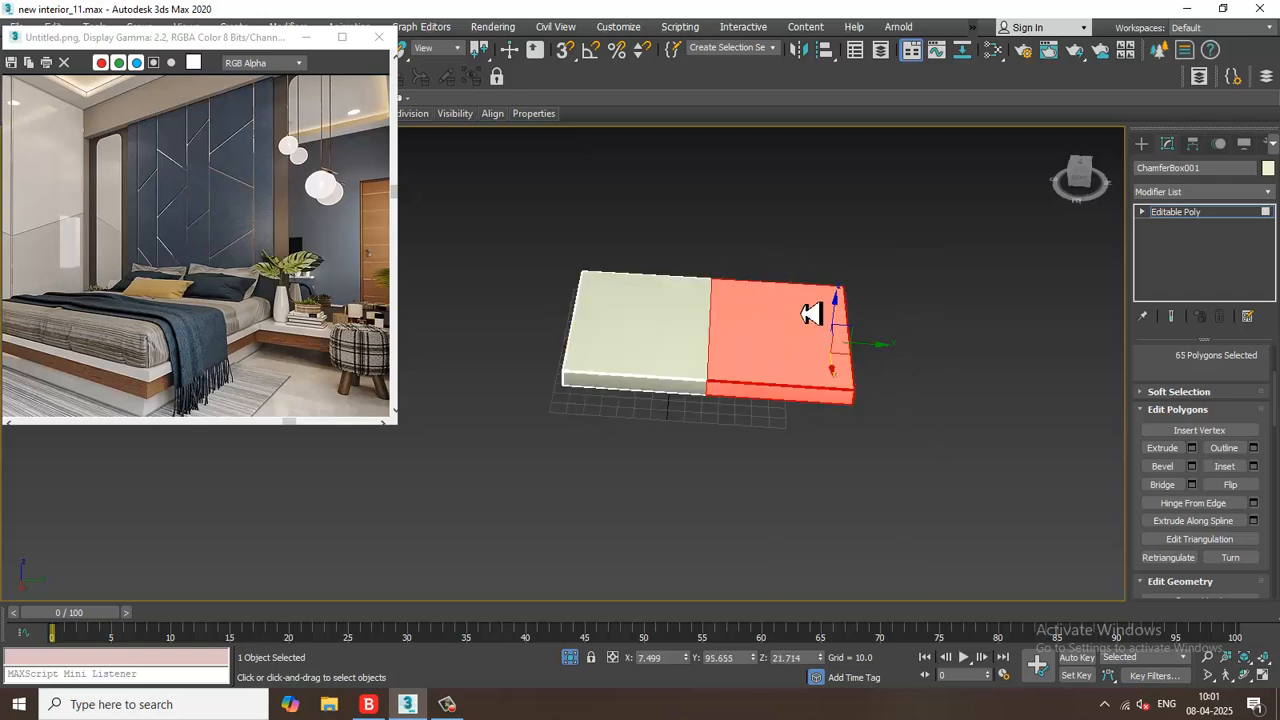
pyautogui.press('Delete')
# - Connect the remaining half's widthwise edges with 18 segments
pyautogui.keyDown('alt'); pyautogui.moveTo(771, 309); pyautogui.dragTo(676, 345, button='middle'); pyautogui.keyUp('alt')
pyautogui.scroll(4, 723, 349)
pyautogui.press('2')
pyautogui.moveTo(690, 652); pyautogui.dragTo(688, 648)
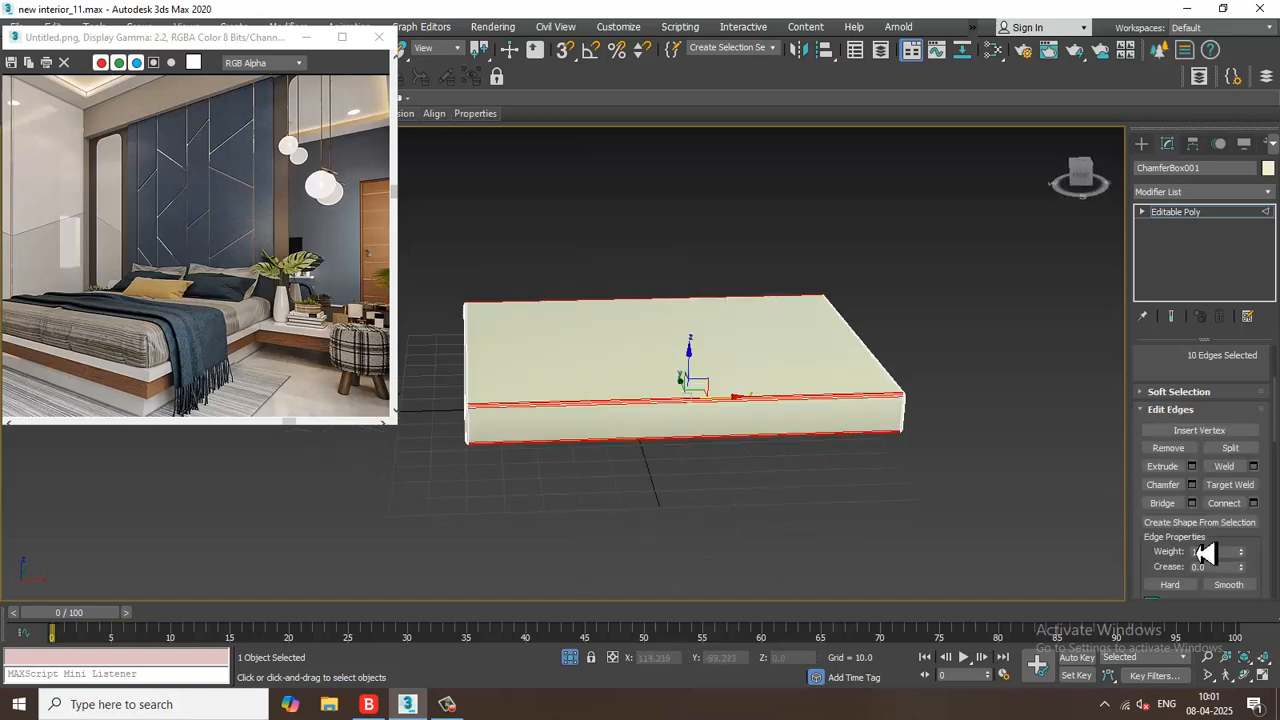
pyautogui.click(1253, 503)
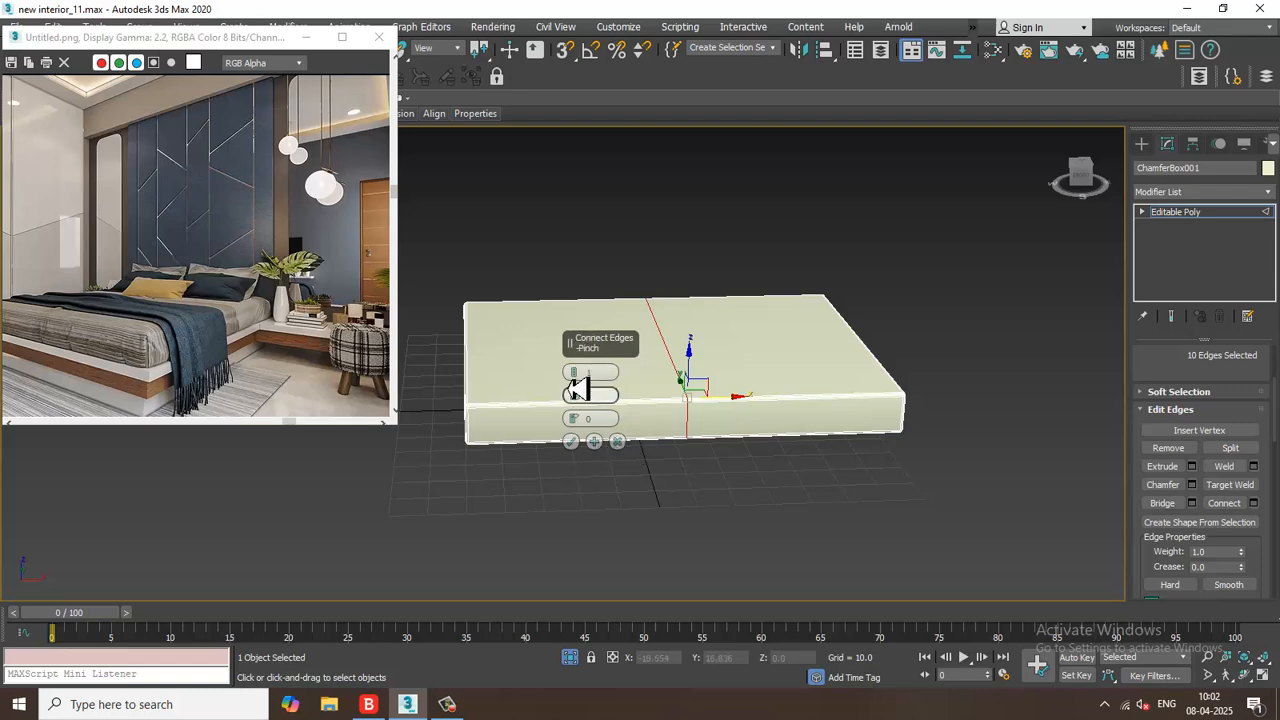
pyautogui.moveTo(582, 381); pyautogui.dragTo(583, 329)
pyautogui.click(571, 441)
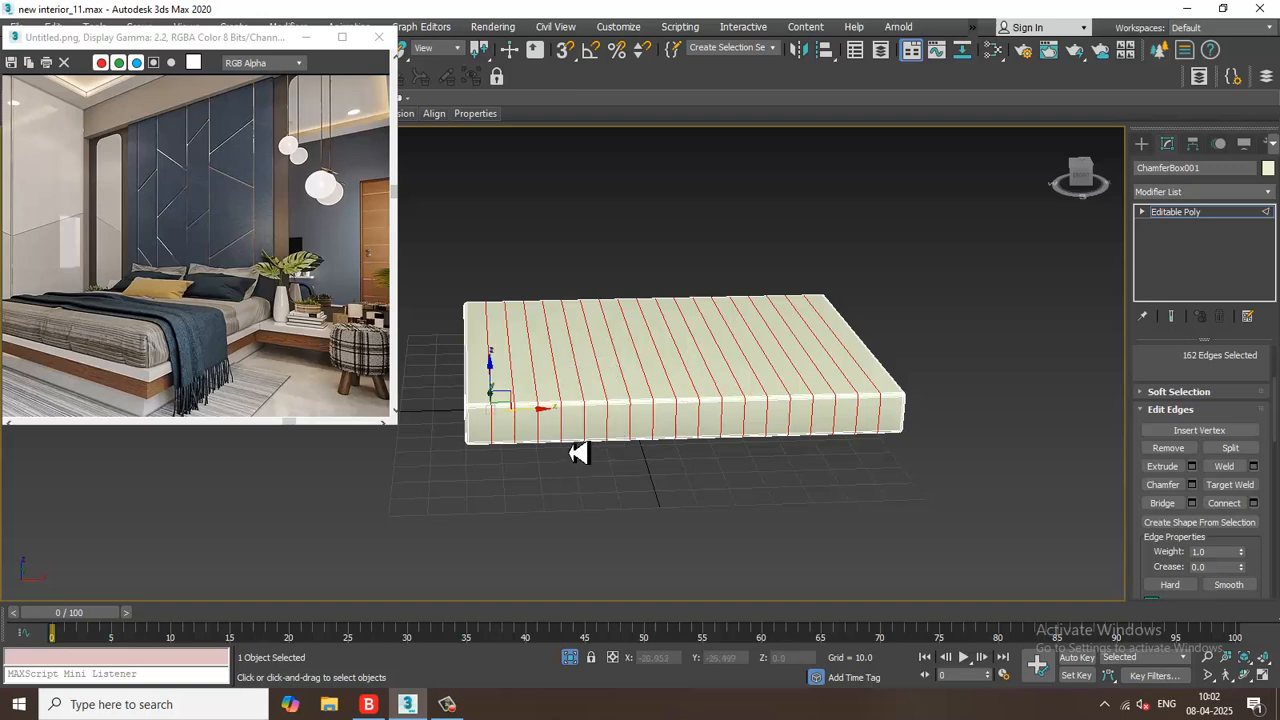
# - Connect the lengthwise edges of the remaining mattress half with 18 segments to form a grid
pyautogui.keyDown('alt'); pyautogui.moveTo(580, 451); pyautogui.dragTo(738, 425, button='middle'); pyautogui.keyUp('alt')
pyautogui.moveTo(544, 286); pyautogui.dragTo(576, 520)
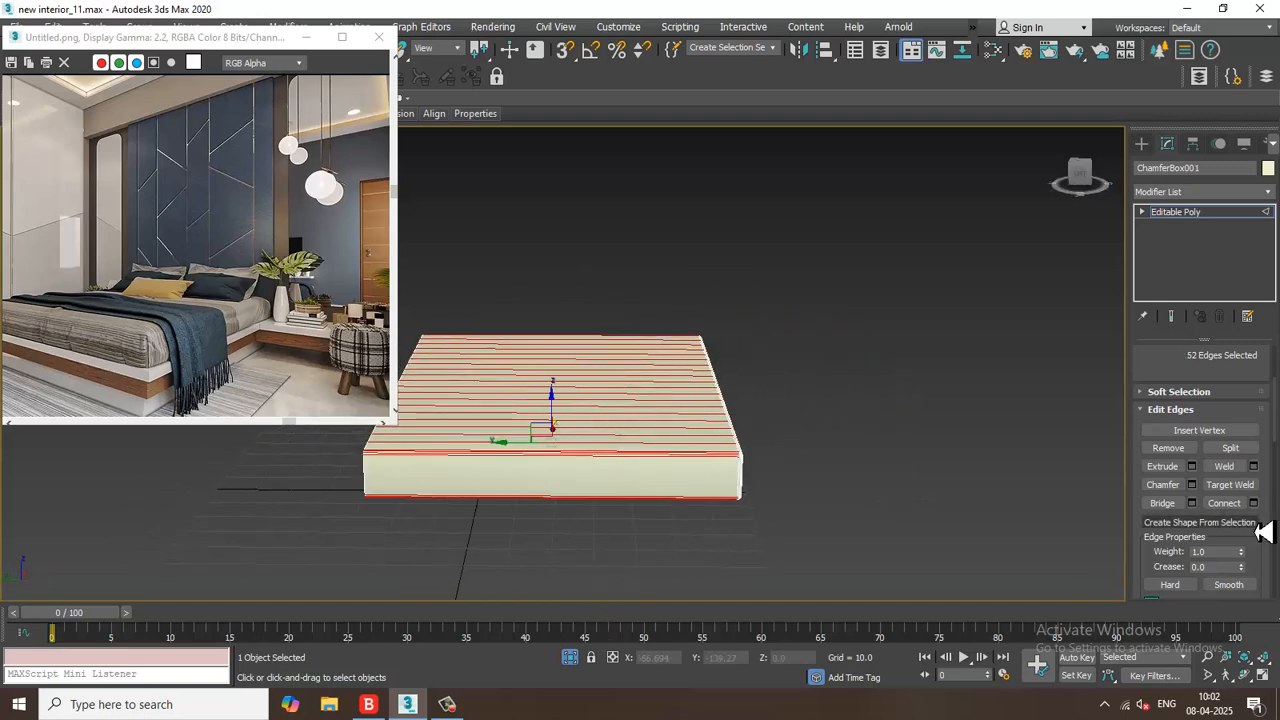
pyautogui.click(1253, 503)
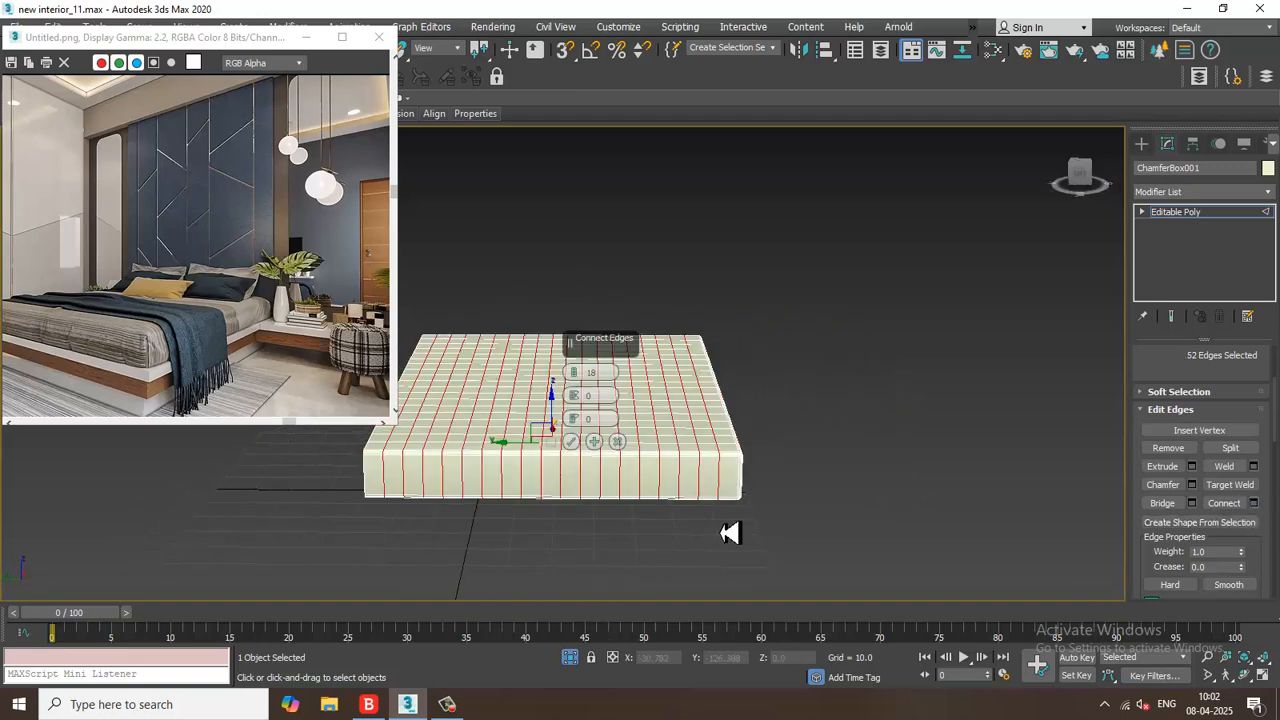
pyautogui.click(588, 444)
# - Connect the vertical edges around the sides of the mattress half with 3 segments
pyautogui.keyDown('alt'); pyautogui.moveTo(615, 461); pyautogui.dragTo(692, 433, button='middle'); pyautogui.keyUp('alt')
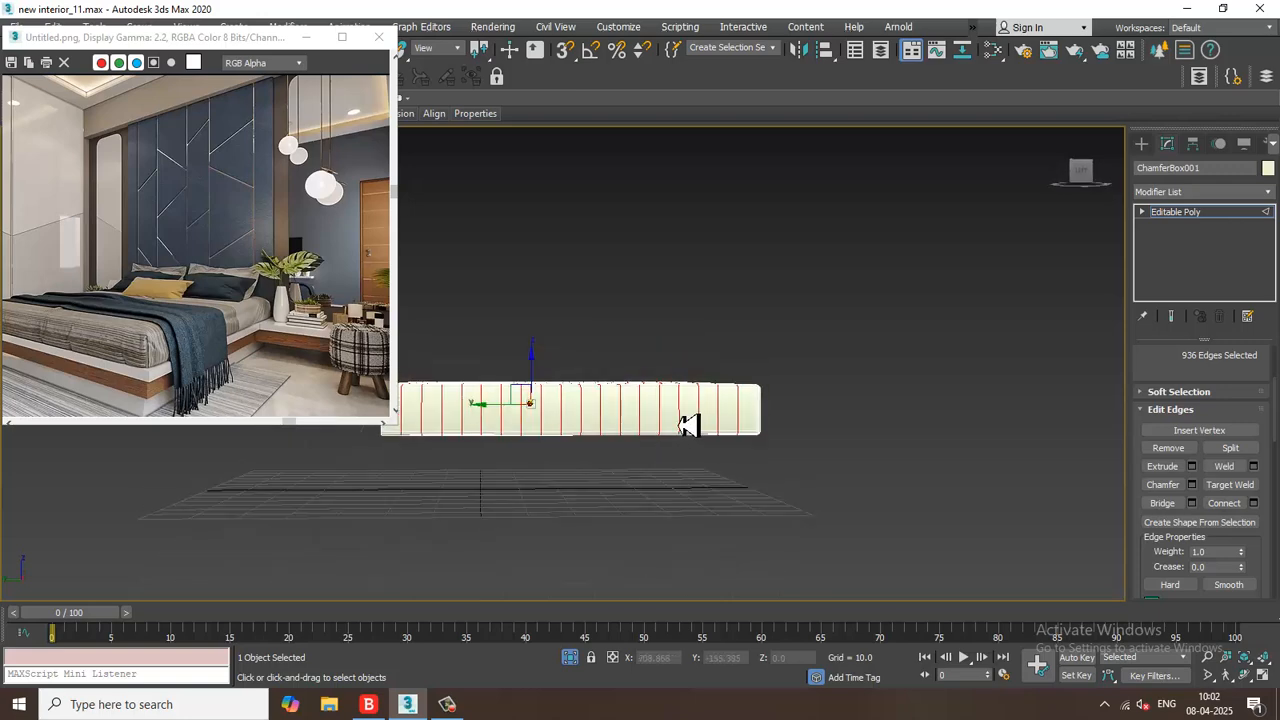
pyautogui.click(680, 426)
pyautogui.hotkey('alt', 'r')
pyautogui.click(1253, 503)
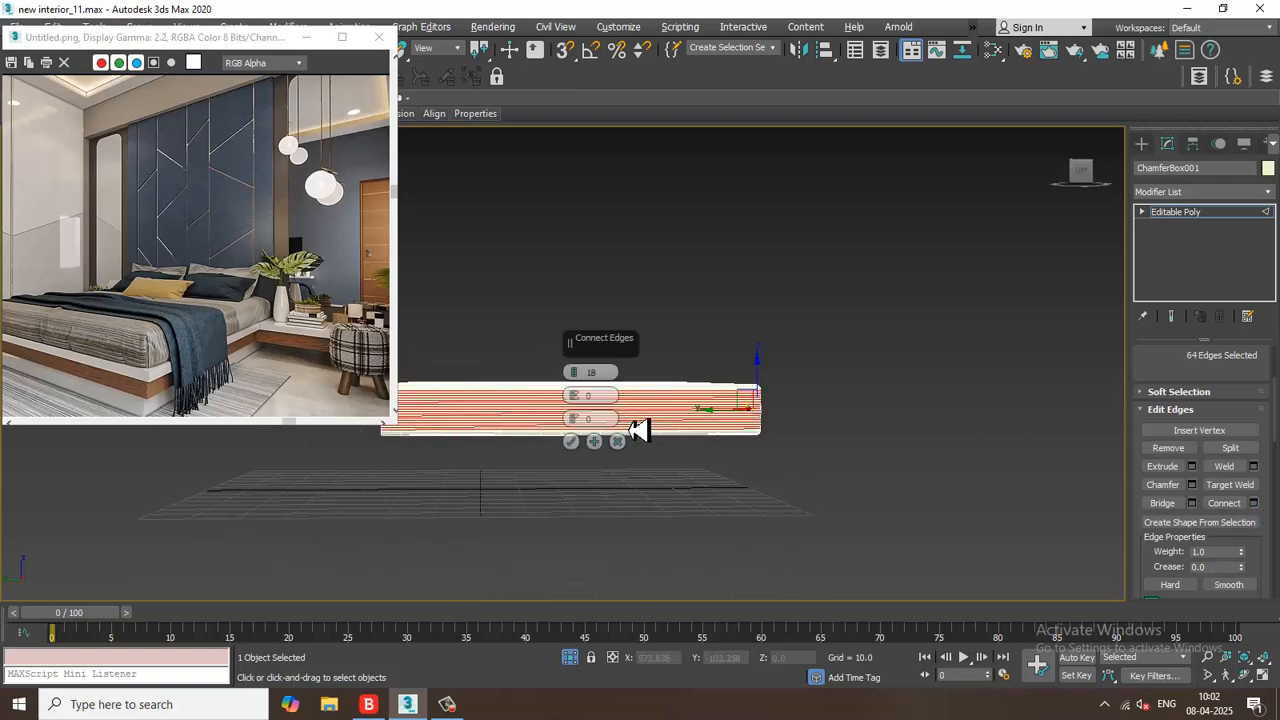
pyautogui.moveTo(574, 372); pyautogui.dragTo(588, 428)
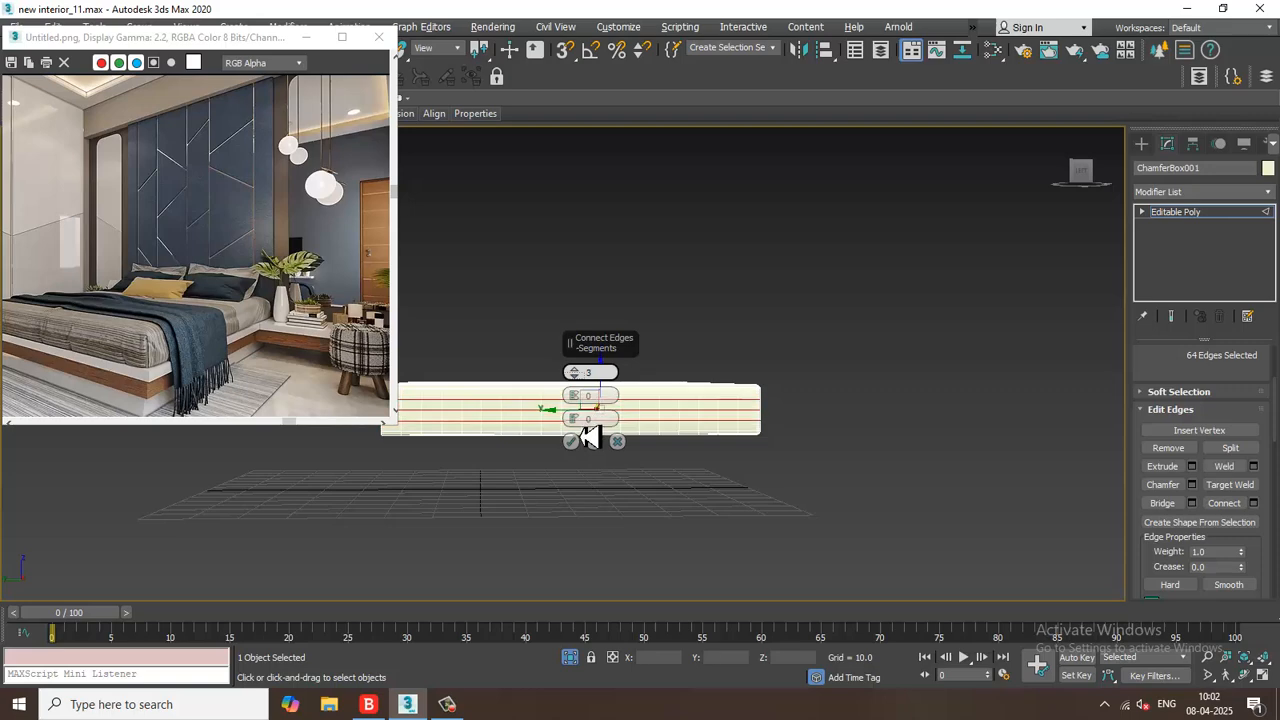
pyautogui.click(572, 441)
# - Apply a Shell modifier to the subdivided mattress half and end its isolation to show the whole bedroom
pyautogui.keyDown('alt'); pyautogui.moveTo(586, 446); pyautogui.dragTo(765, 458, button='middle'); pyautogui.keyUp('alt')
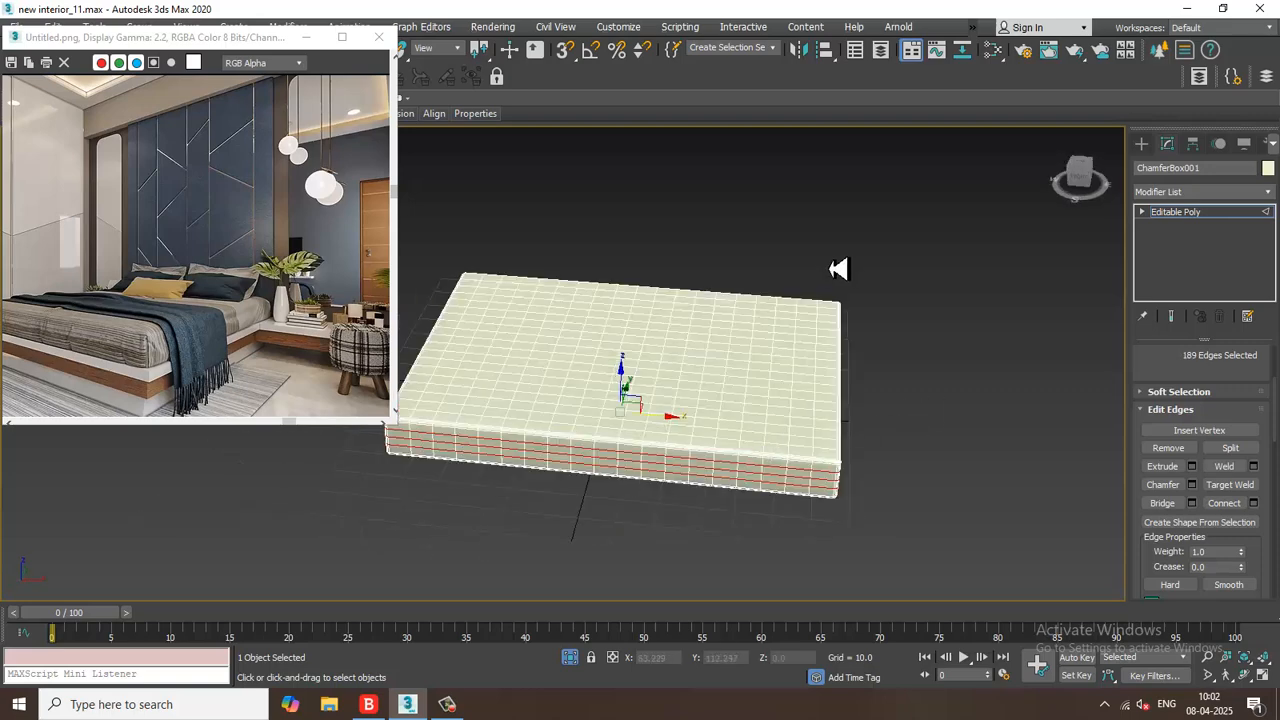
pyautogui.keyDown('alt'); pyautogui.moveTo(838, 268); pyautogui.dragTo(866, 364, button='middle'); pyautogui.keyUp('alt')
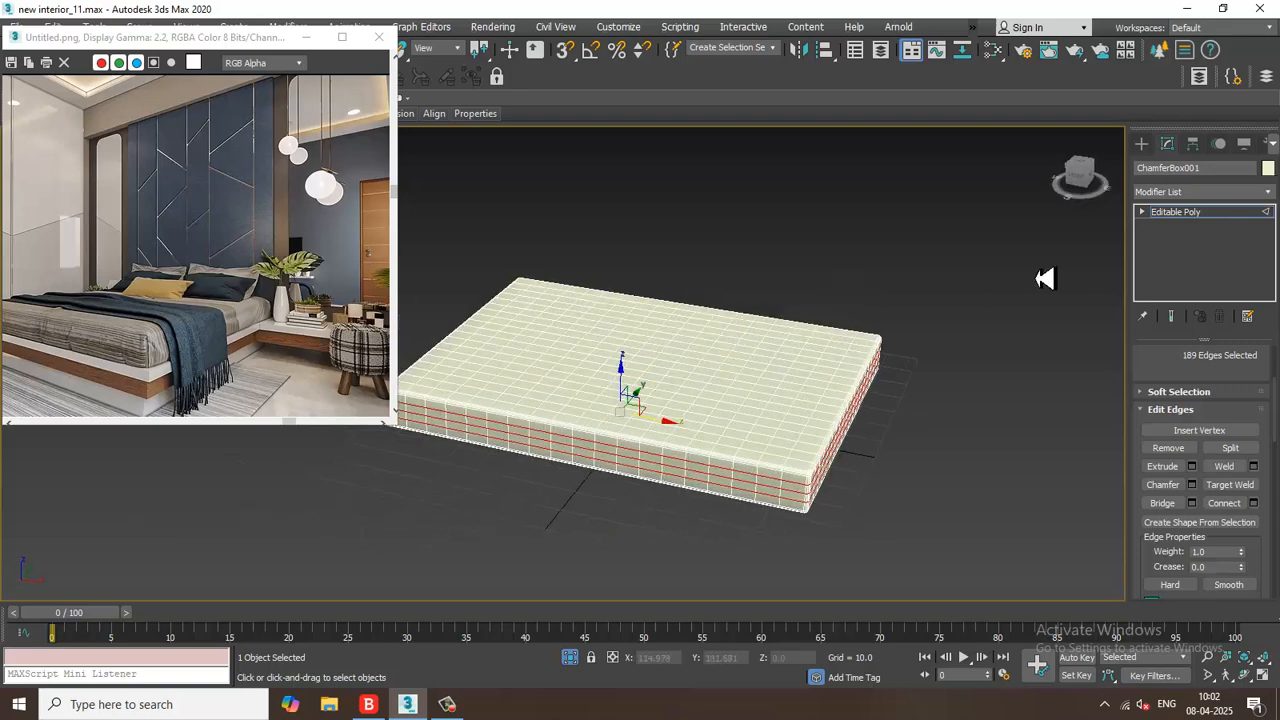
pyautogui.click(1203, 193)
pyautogui.write('sh')
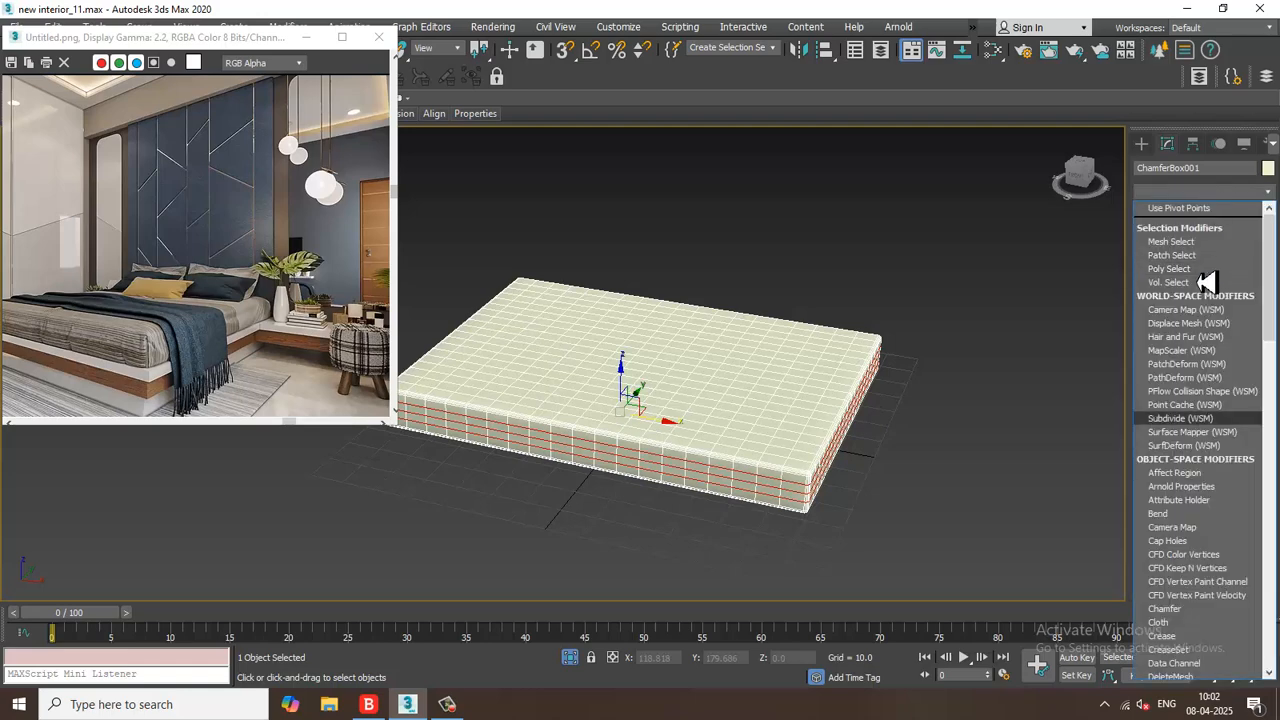
pyautogui.press('Return')
pyautogui.rightClick(1044, 287)
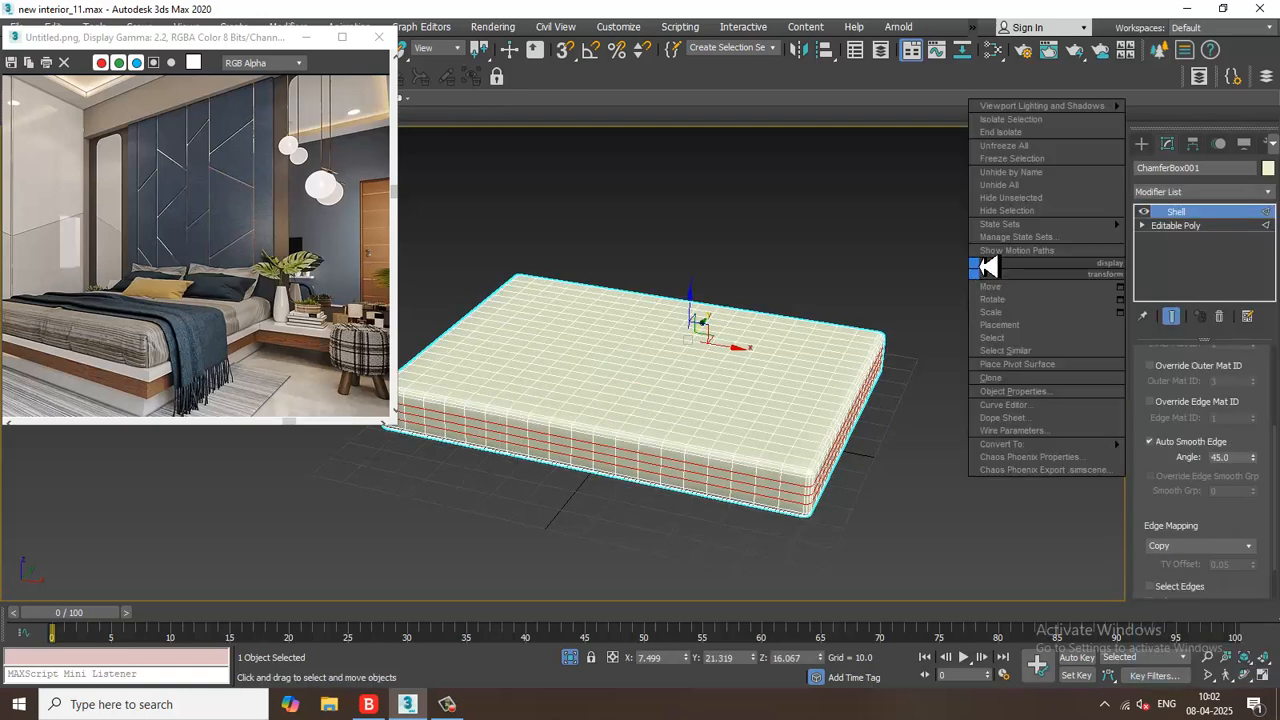
pyautogui.click(1018, 141)
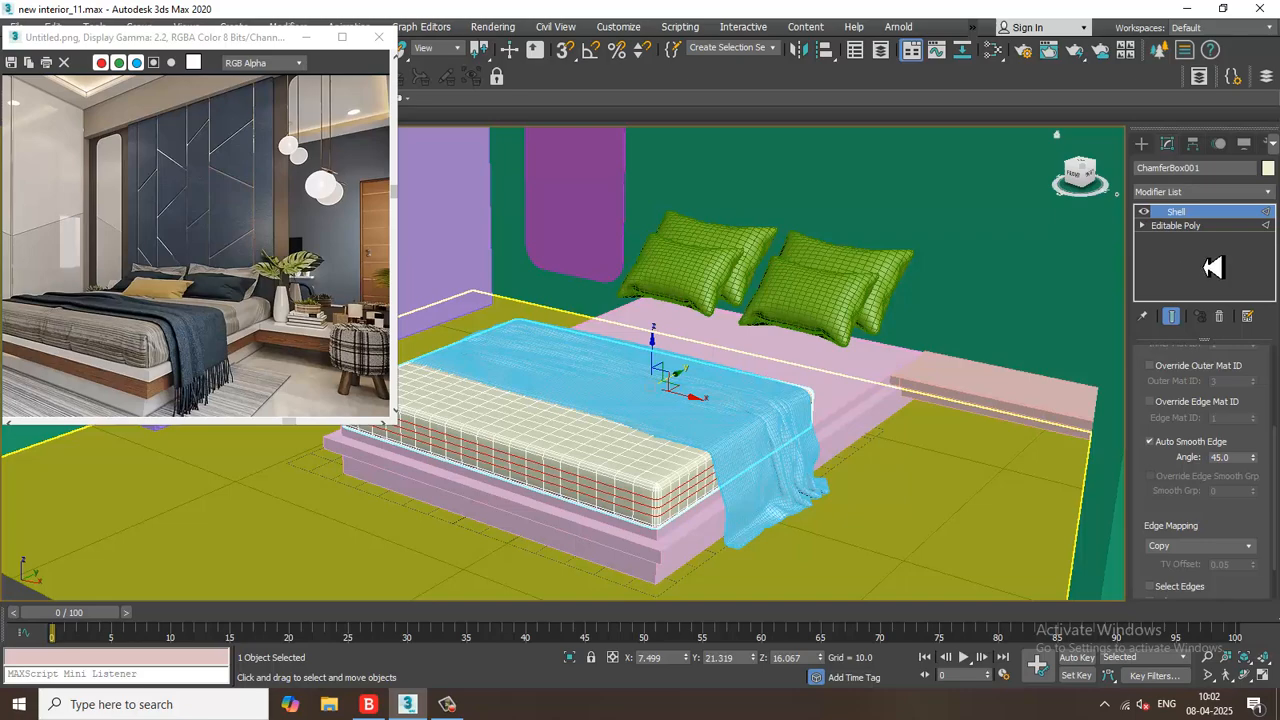
# - Undo the Shell, the grid subdivisions and the polygon deletion, back to the full mattress with its single middle edge loop
pyautogui.scroll(2, 880, 400)
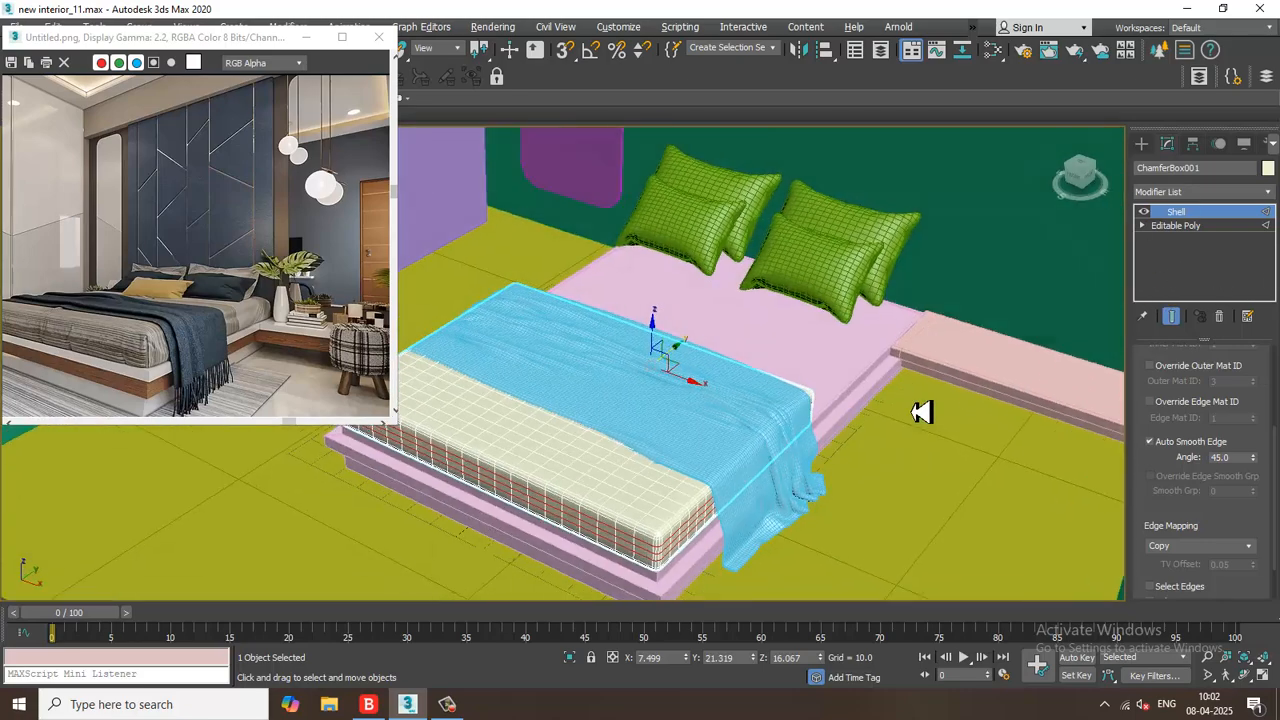
pyautogui.scroll(4, 921, 412)
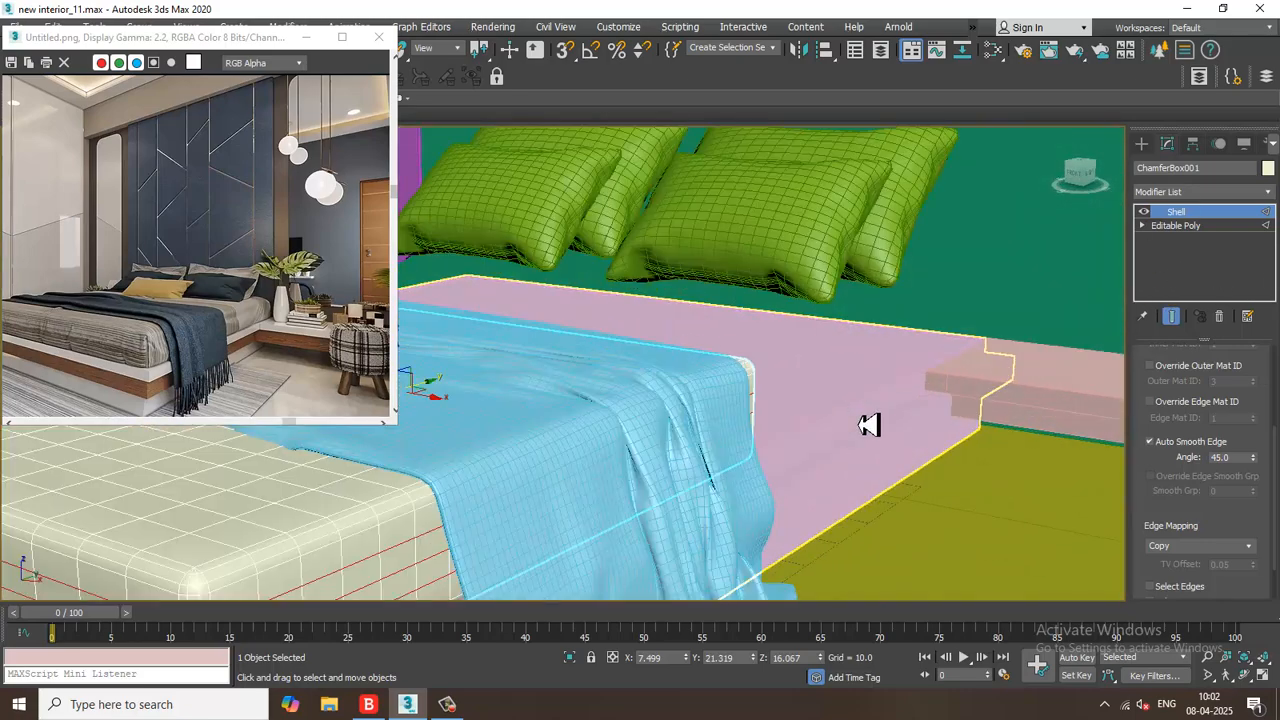
pyautogui.keyDown('alt'); pyautogui.moveTo(866, 394); pyautogui.dragTo(836, 300, button='middle'); pyautogui.keyUp('alt')
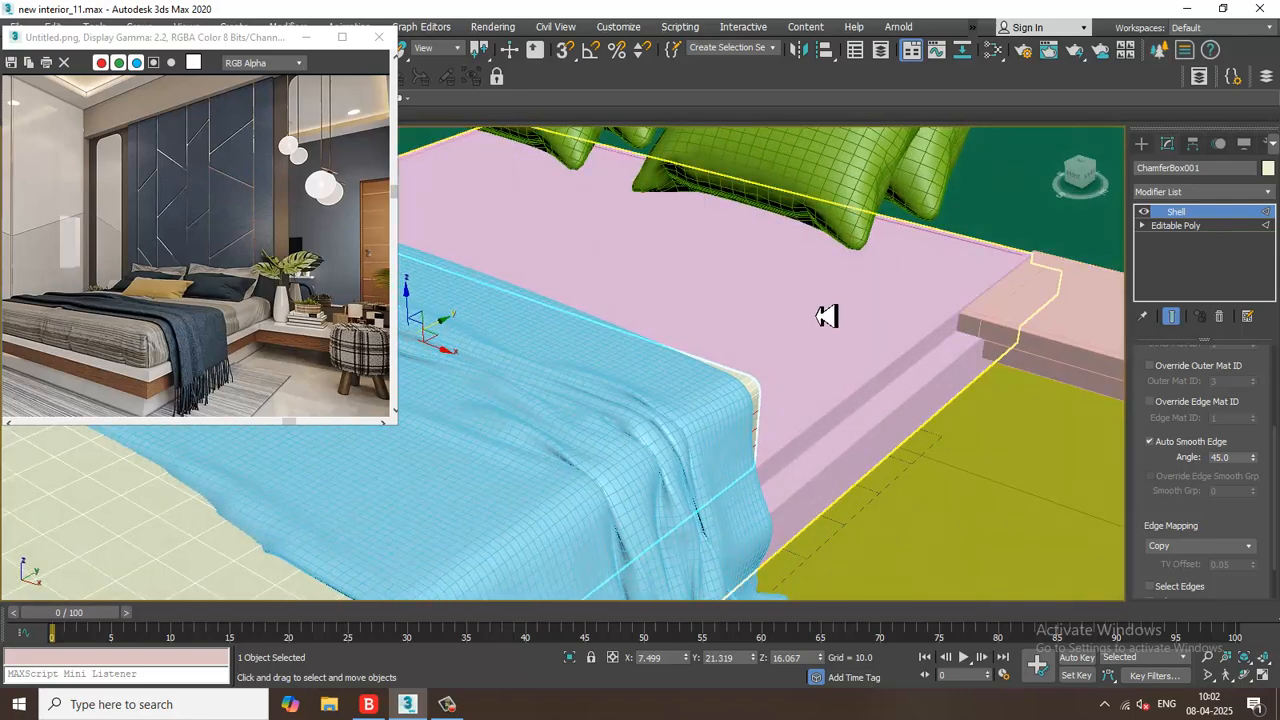
pyautogui.scroll(-5, 827, 316)
pyautogui.hotkey('ctrl', 'z')
pyautogui.hotkey('ctrl', 'z')
pyautogui.hotkey('ctrl', 'z')
pyautogui.hotkey('ctrl', 'z')
pyautogui.hotkey('ctrl', 'z')
pyautogui.hotkey('ctrl', 'z')
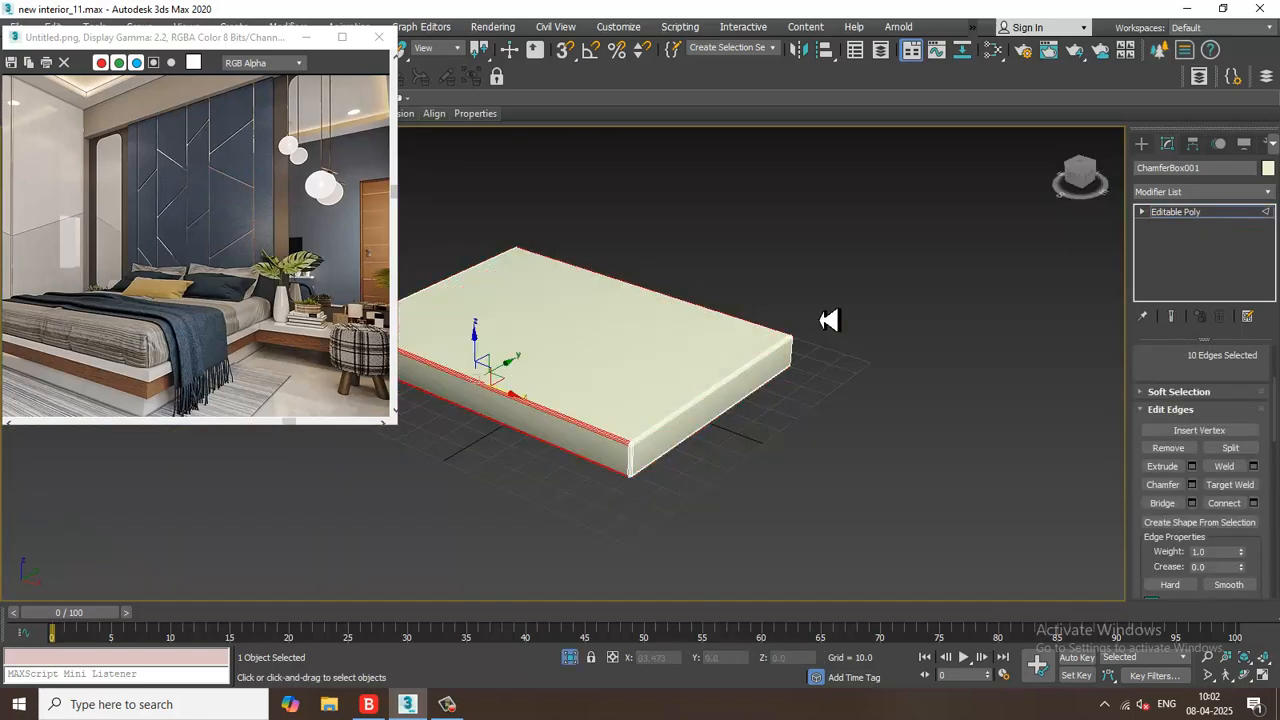
pyautogui.hotkey('ctrl', 'z')
pyautogui.hotkey('ctrl', 'z')
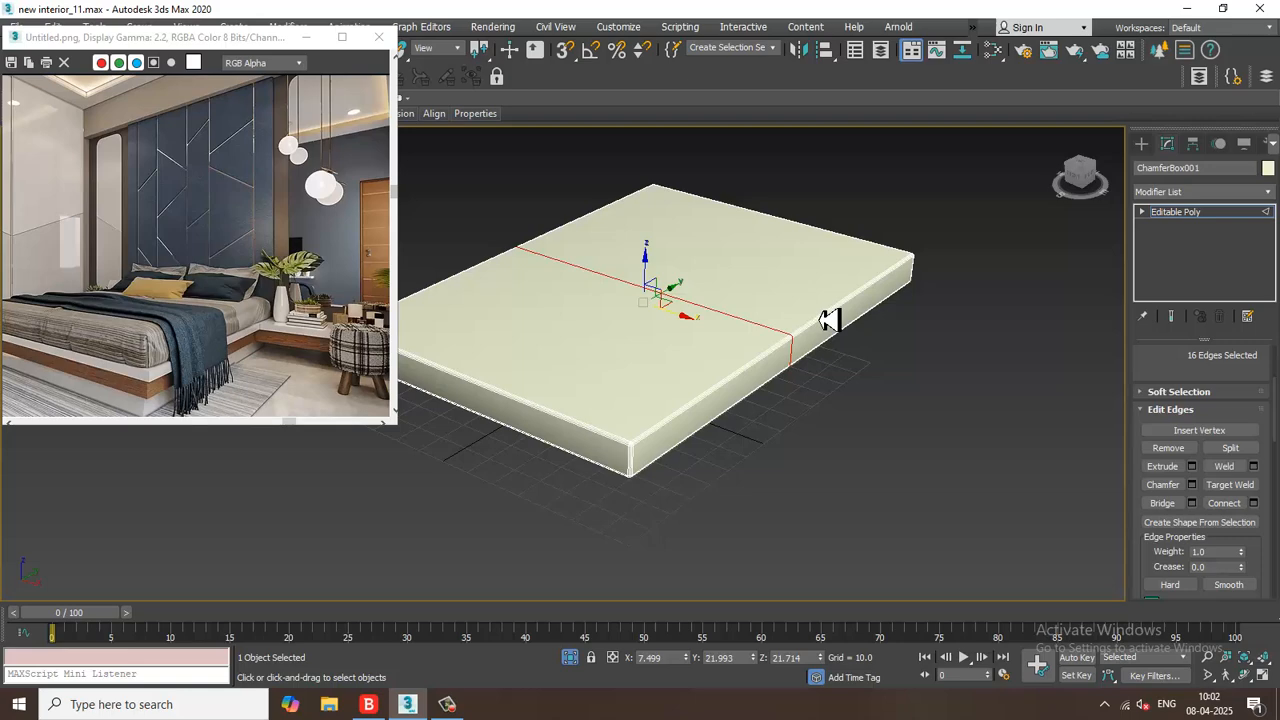
# - Isolate the mattress again at object level and clone it about 0.9 upward along Z
pyautogui.click(1200, 212)
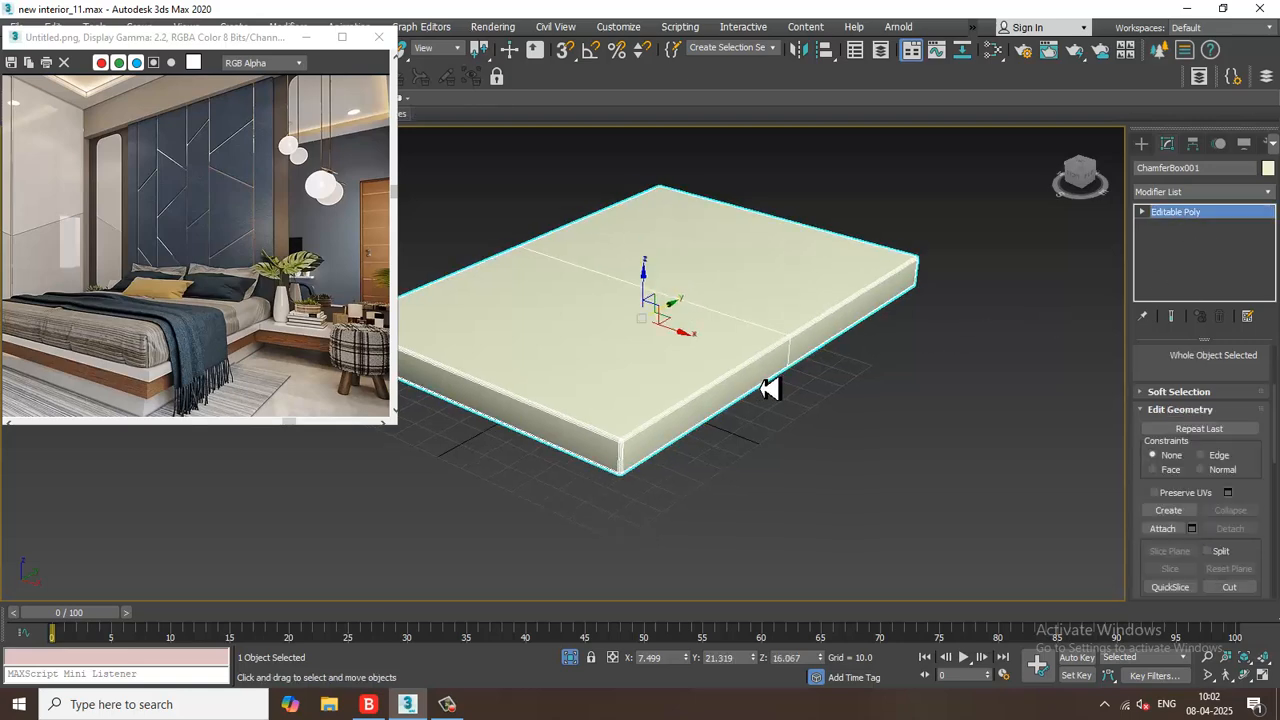
pyautogui.rightClick(950, 200)
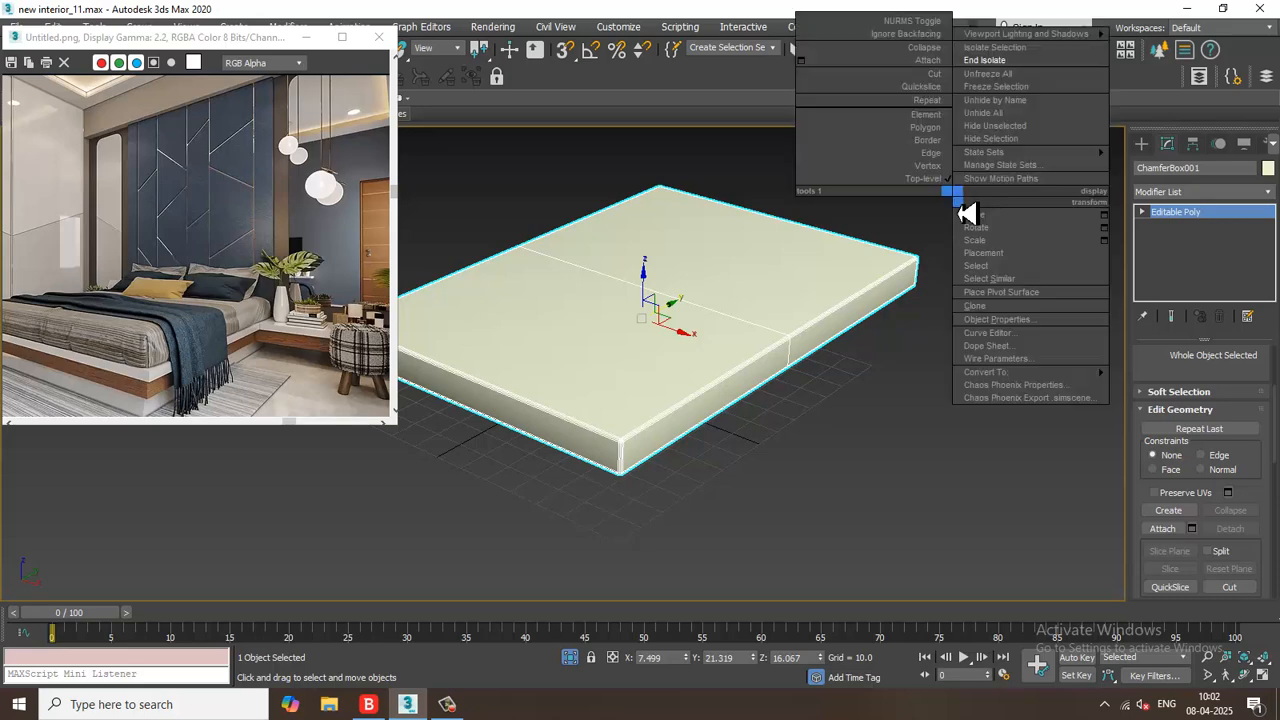
pyautogui.click(1005, 60)
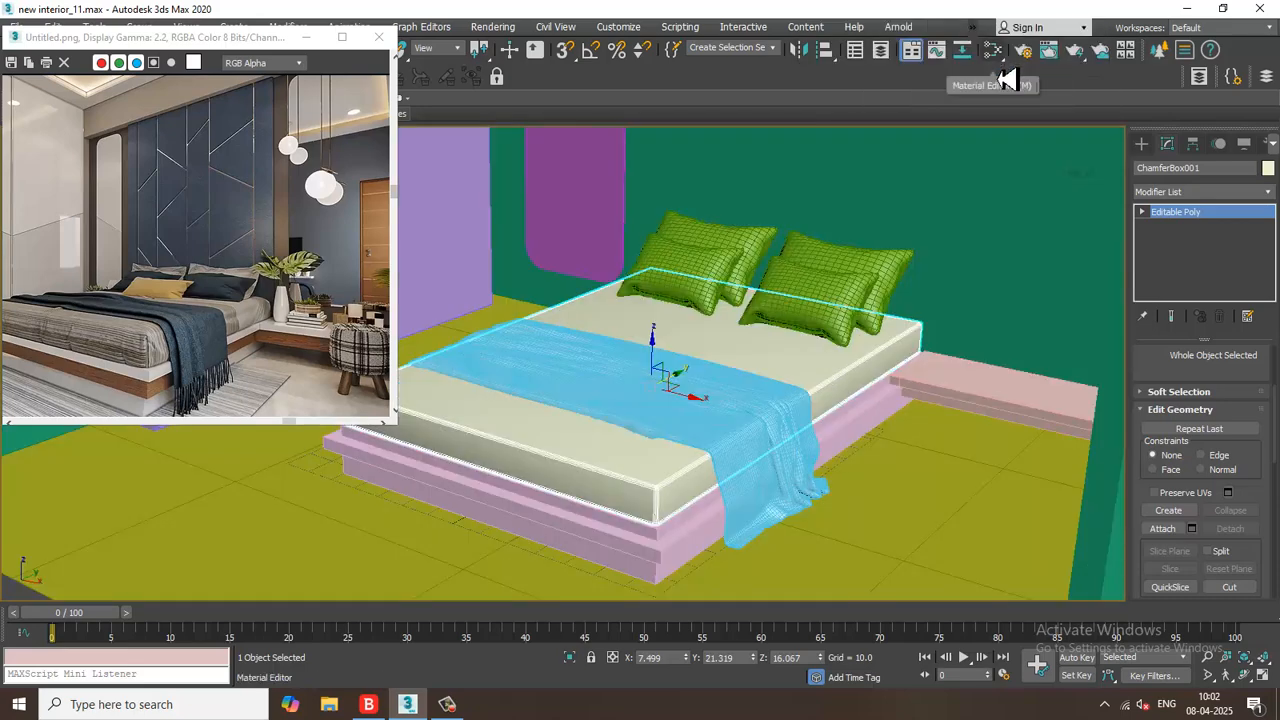
pyautogui.rightClick(814, 381)
pyautogui.click(858, 218)
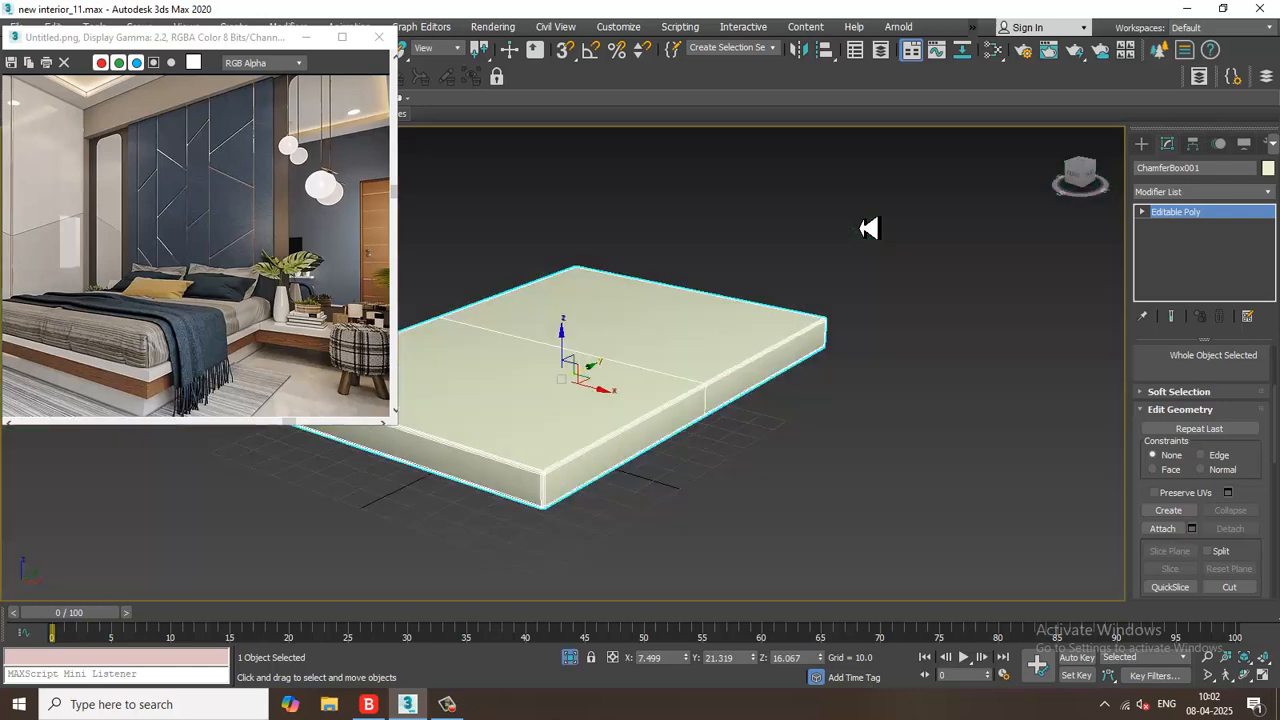
pyautogui.keyDown('shift'); pyautogui.moveTo(565, 355); pyautogui.dragTo(566, 345); pyautogui.keyUp('shift')
pyautogui.click(642, 420)
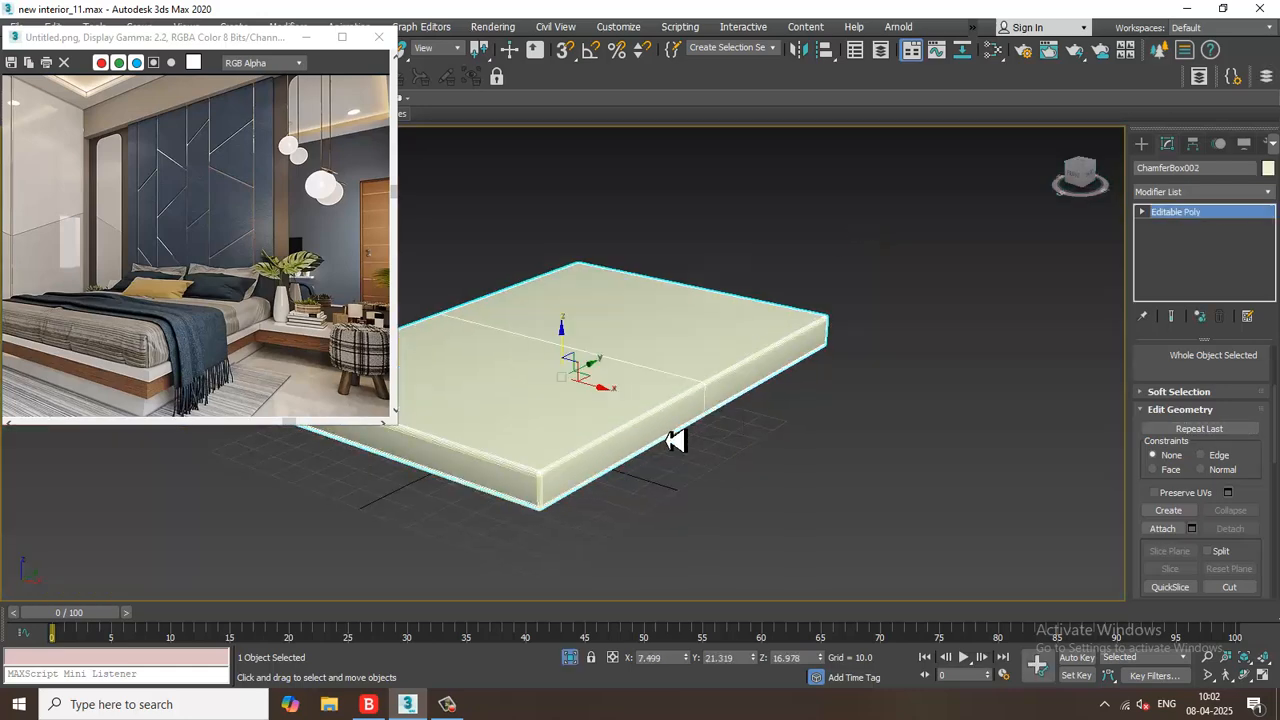
# - Delete the polygons of the pillow-side half of the cloned mattress
pyautogui.scroll(5, 848, 309)
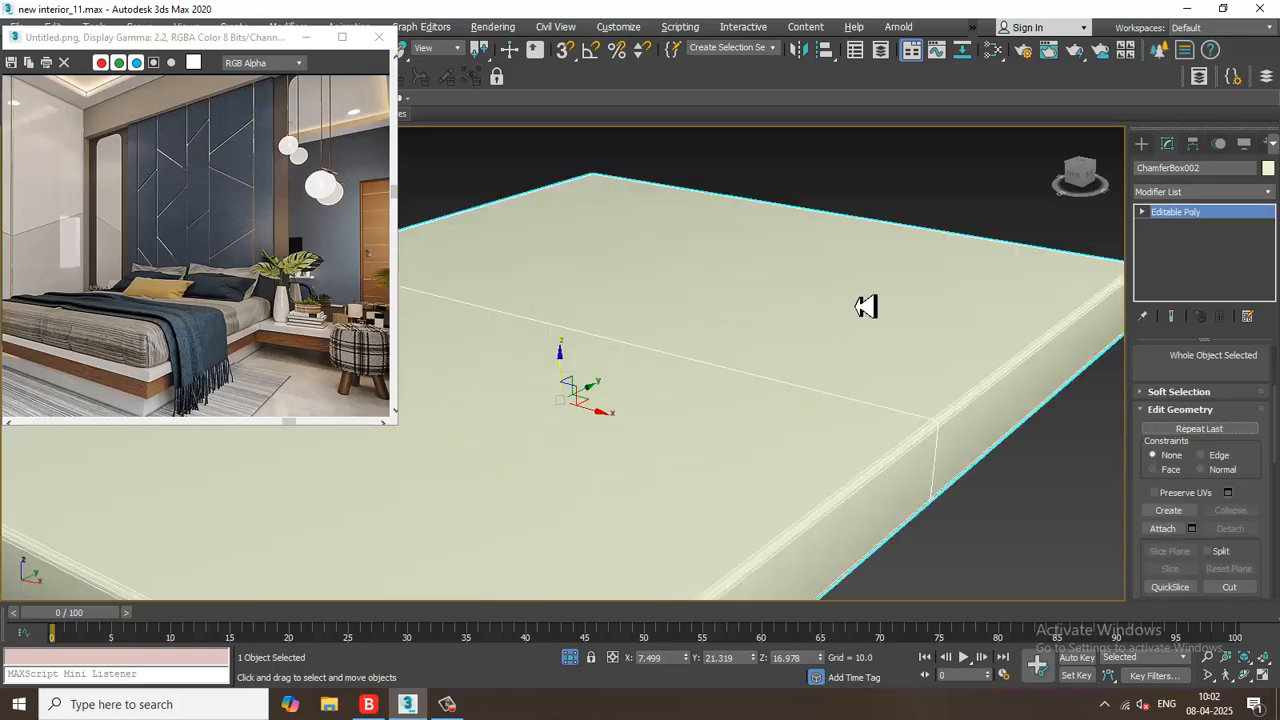
pyautogui.keyDown('alt'); pyautogui.moveTo(862, 466); pyautogui.dragTo(1081, 447, button='middle'); pyautogui.keyUp('alt')
pyautogui.scroll(-6, 642, 432)
pyautogui.press('4')
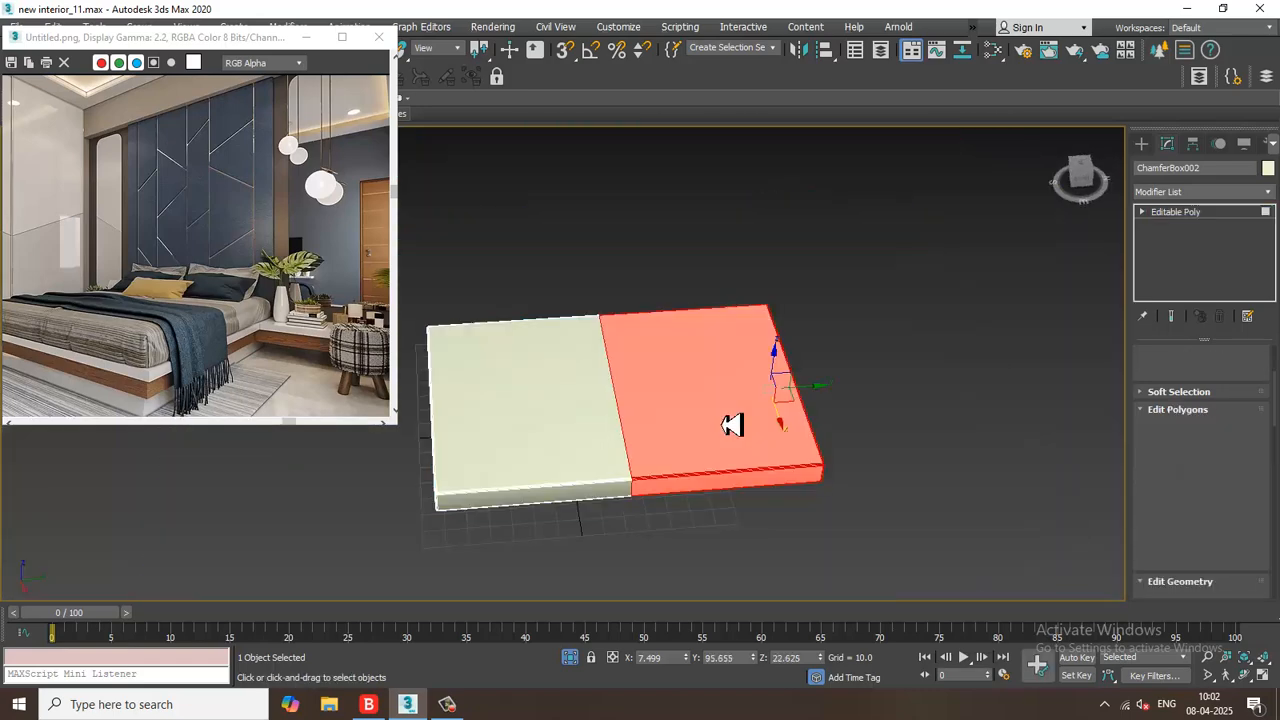
pyautogui.scroll(-4, 793, 393)
pyautogui.press('Delete')
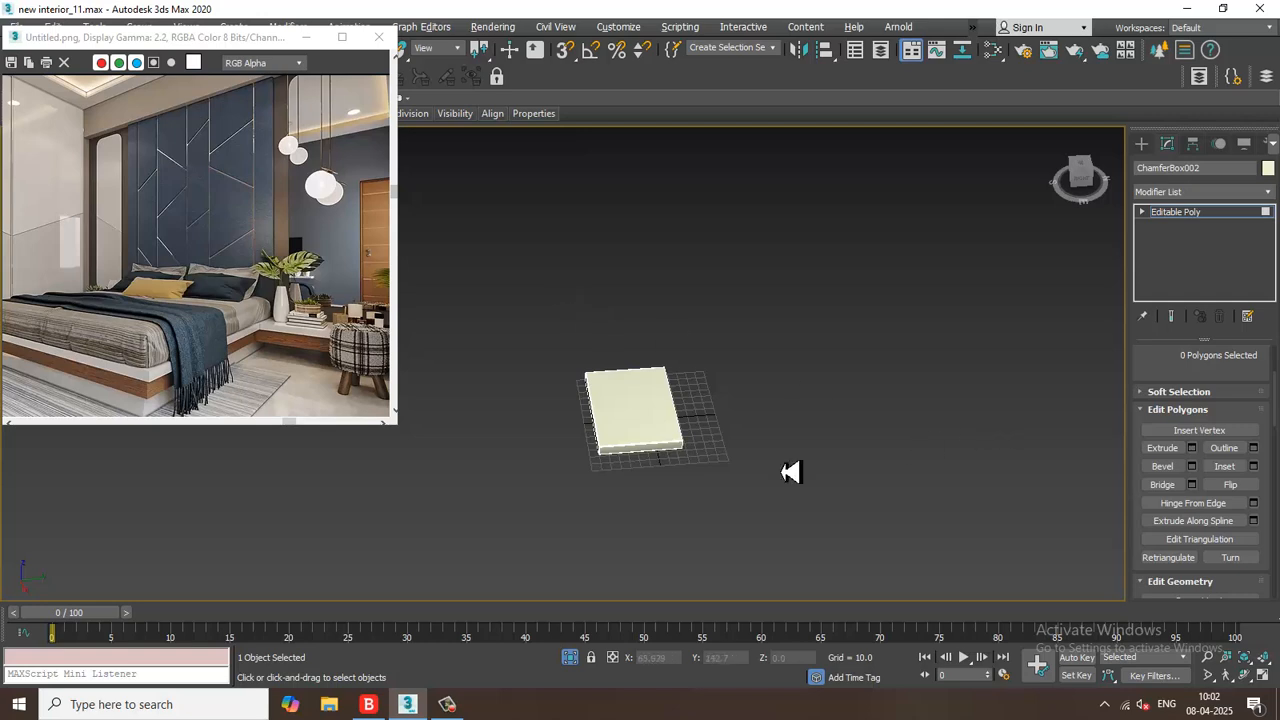
# - Connect the lengthwise edges of the cloned mattress half with 10 segments
pyautogui.scroll(3, 775, 471)
pyautogui.press('2')
pyautogui.keyDown('alt'); pyautogui.moveTo(604, 608); pyautogui.dragTo(608, 409, button='middle'); pyautogui.keyUp('alt')
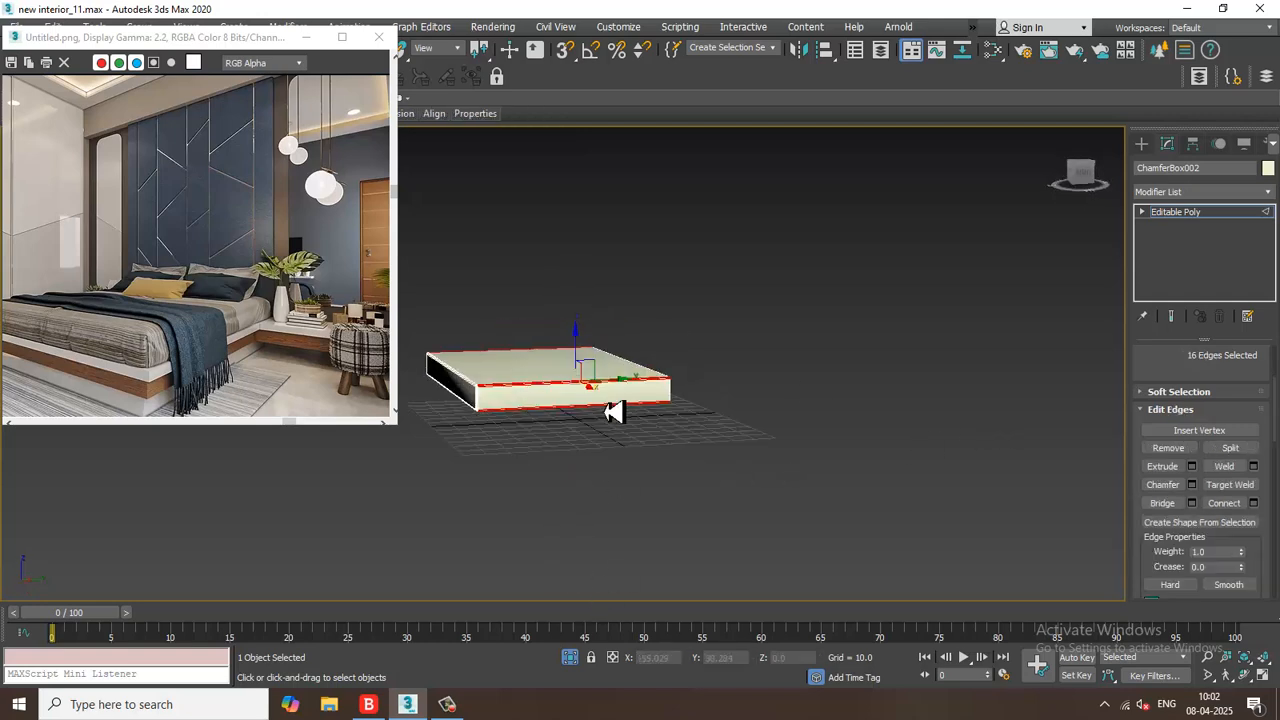
pyautogui.click(1255, 505)
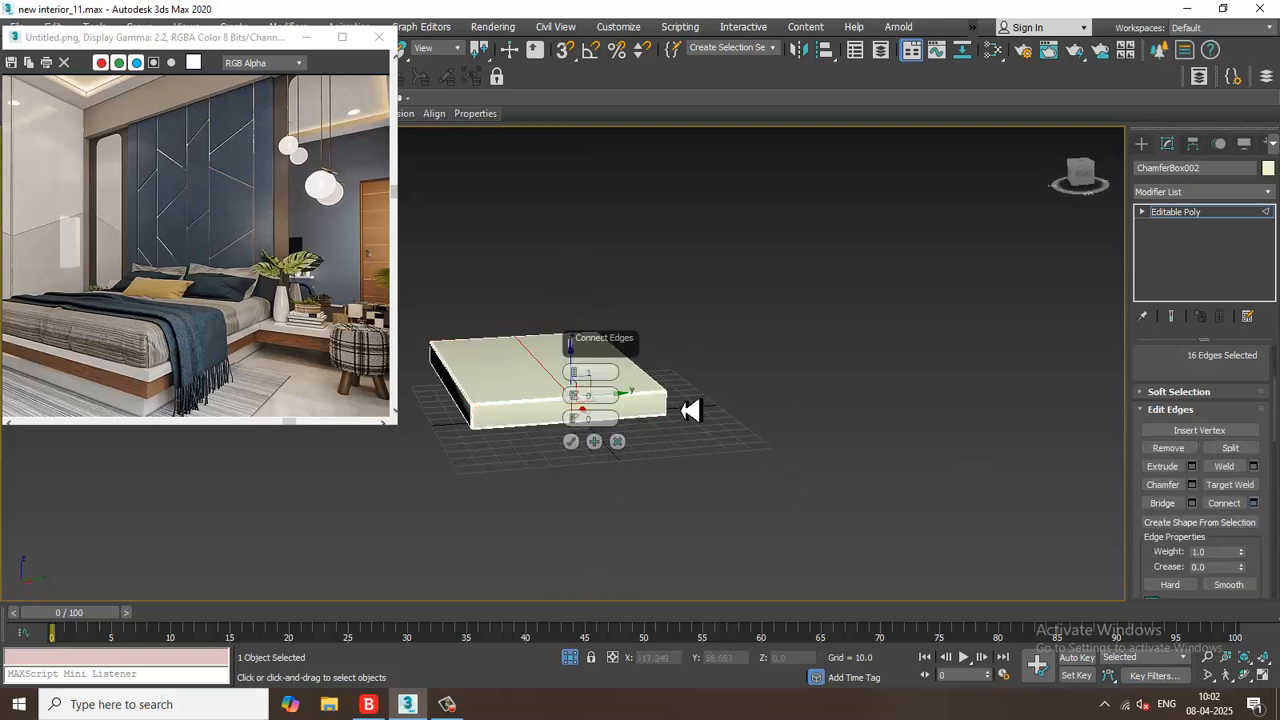
pyautogui.scroll(3, 681, 400)
pyautogui.moveTo(575, 371); pyautogui.dragTo(577, 341)
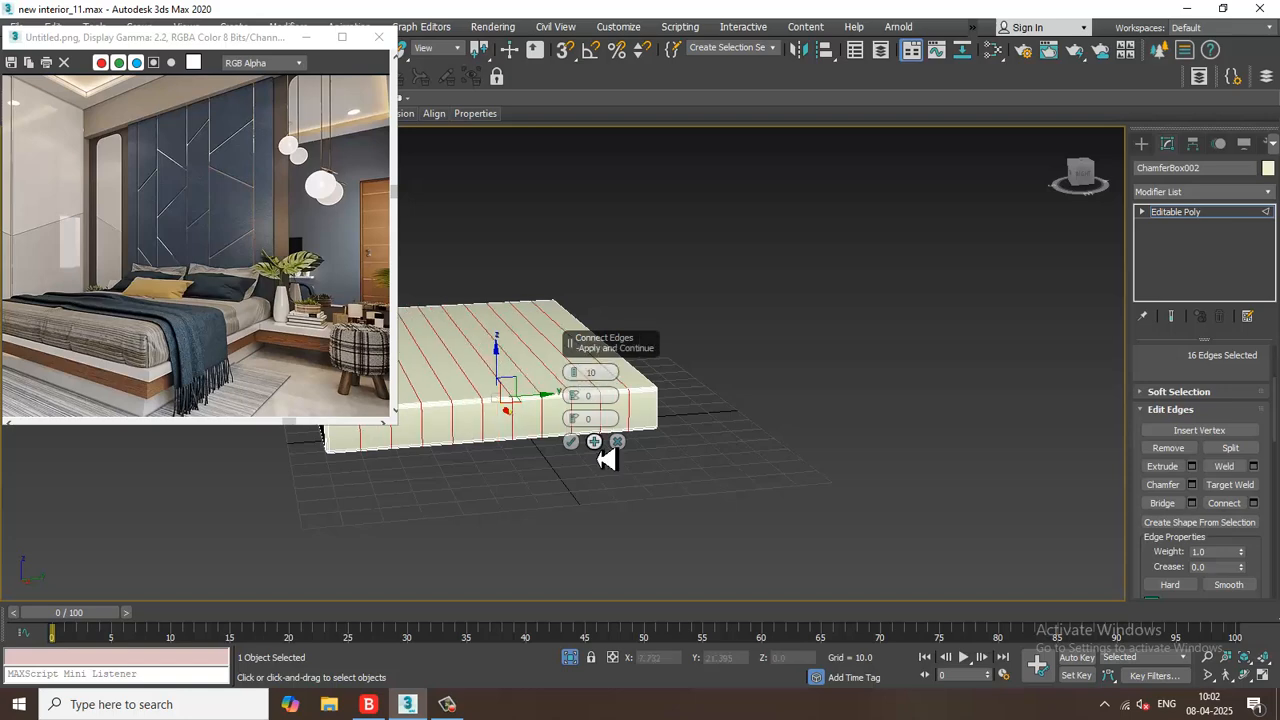
pyautogui.click(571, 442)
# - Connect the crosswise edges of the mattress half with 10 segments to complete the grid on its top
pyautogui.keyDown('alt'); pyautogui.moveTo(586, 440); pyautogui.dragTo(919, 513, button='middle'); pyautogui.keyUp('alt')
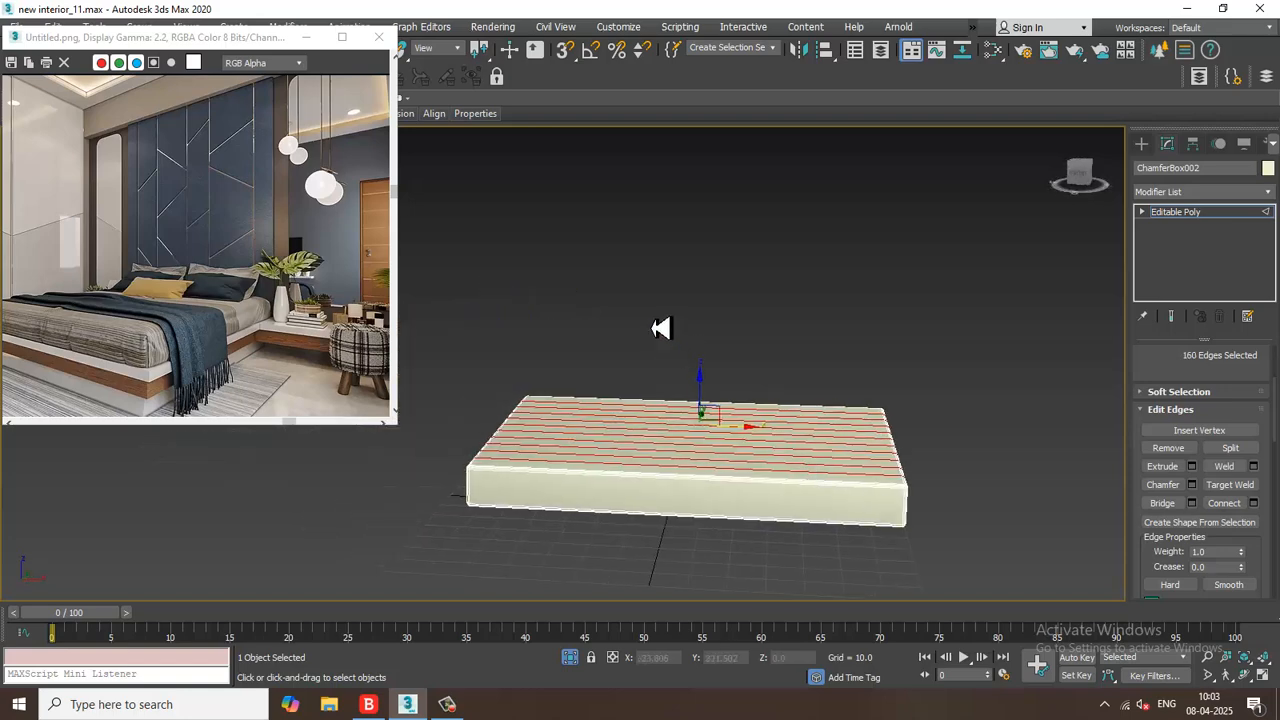
pyautogui.moveTo(655, 327); pyautogui.dragTo(712, 612)
pyautogui.click(1254, 504)
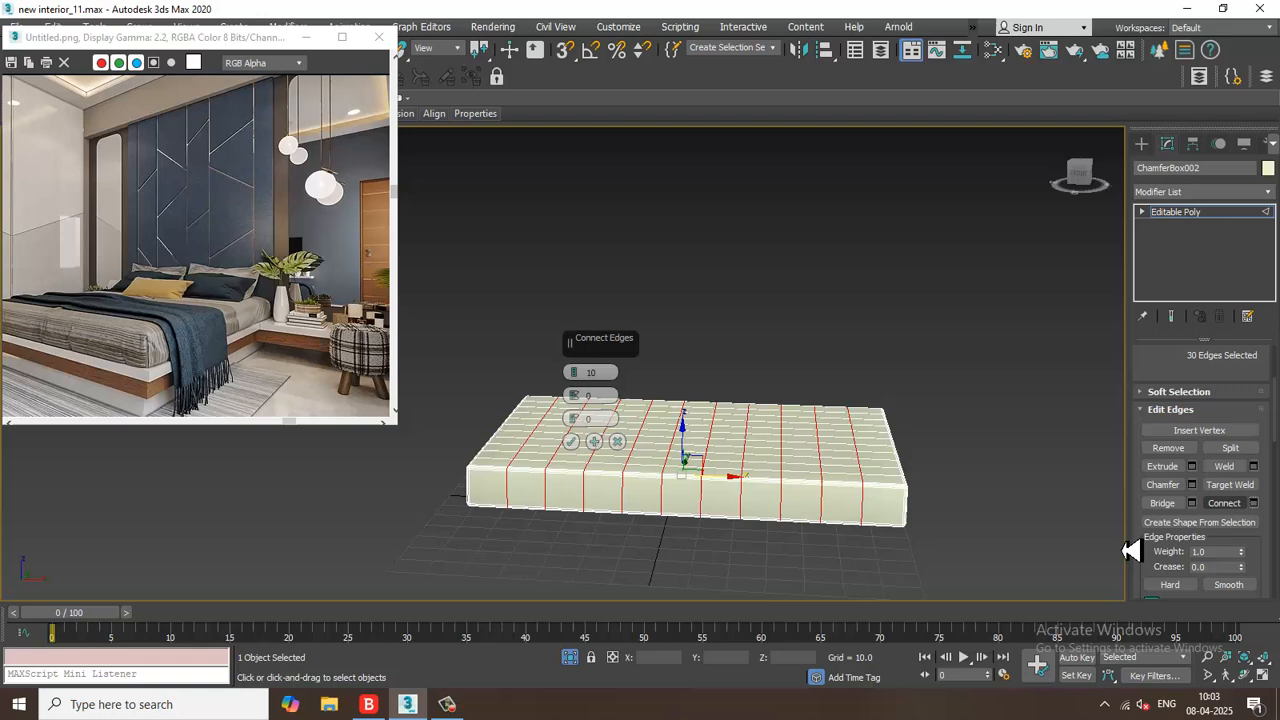
pyautogui.click(571, 442)
# - Select the ring of vertical edges around the sides of the mattress half and connect them with three segments
pyautogui.keyDown('alt'); pyautogui.moveTo(577, 446); pyautogui.dragTo(637, 487, button='middle'); pyautogui.keyUp('alt')
pyautogui.click(560, 512)
pyautogui.hotkey('alt', 'r')
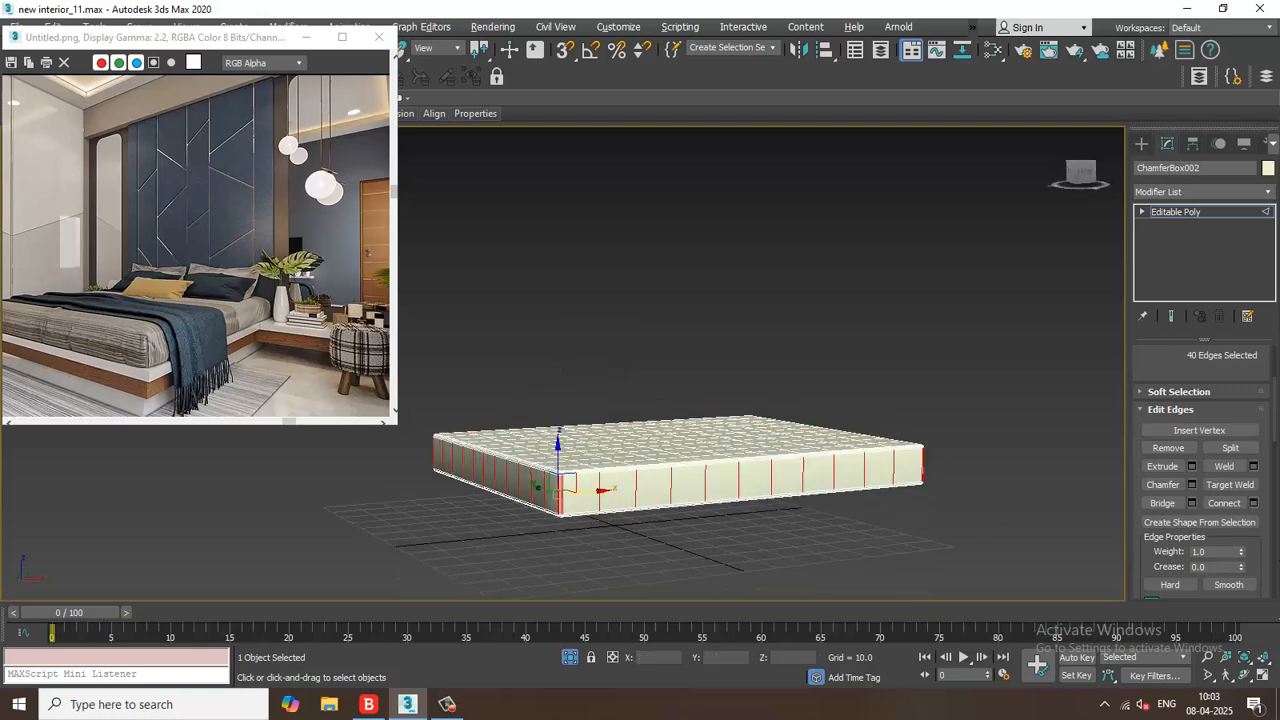
pyautogui.click(1254, 504)
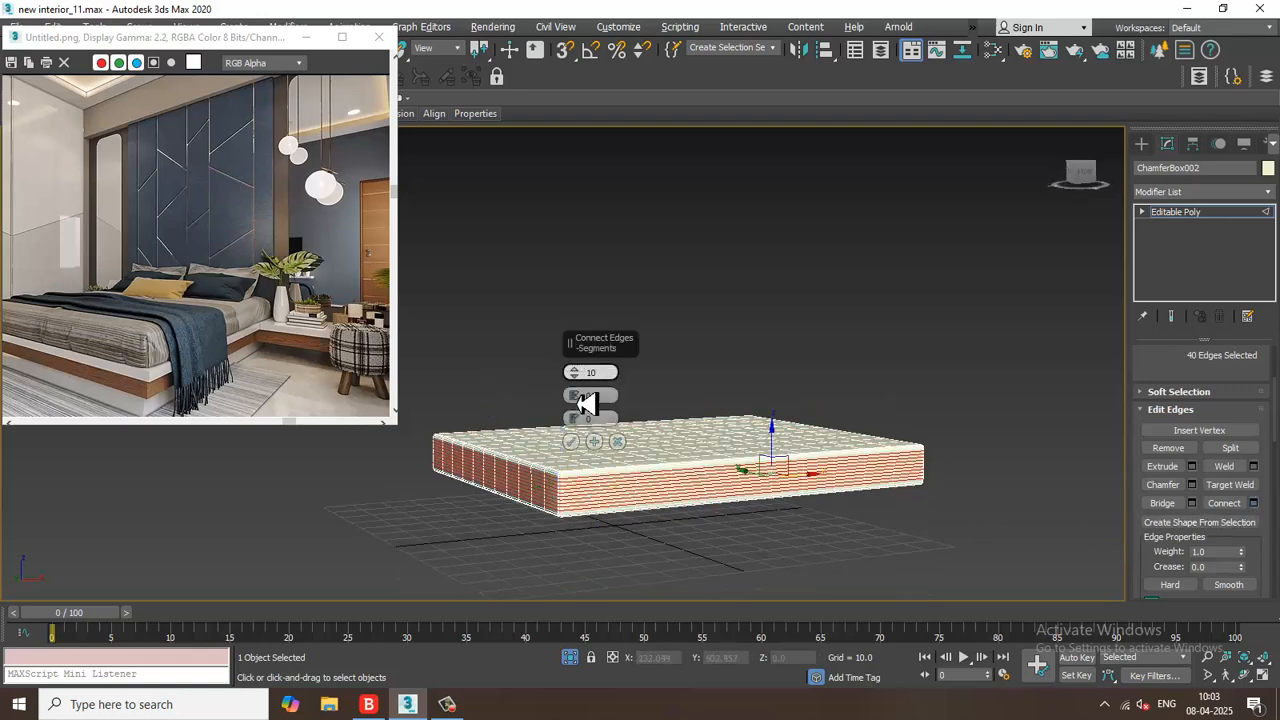
pyautogui.moveTo(578, 404)
pyautogui.mouseDown()
pyautogui.moveTo(584, 437)
pyautogui.moveTo(587, 406)
pyautogui.mouseUp()
pyautogui.click(571, 441)
# - Return to object level and apply a Shell modifier to the subdivided mattress half
pyautogui.keyDown('alt'); pyautogui.moveTo(580, 449); pyautogui.dragTo(1098, 407, button='middle'); pyautogui.keyUp('alt')
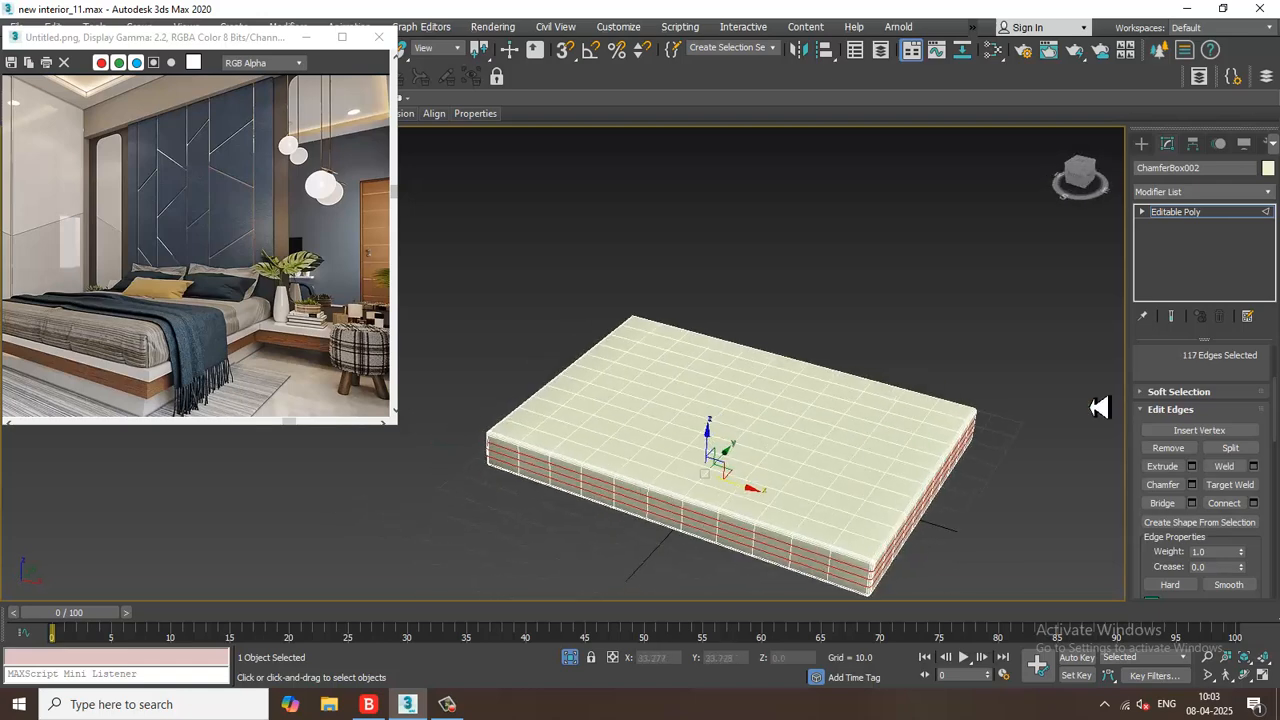
pyautogui.click(1213, 224)
pyautogui.keyDown('alt'); pyautogui.moveTo(860, 390); pyautogui.dragTo(884, 383, button='middle'); pyautogui.keyUp('alt')
pyautogui.click(1230, 193)
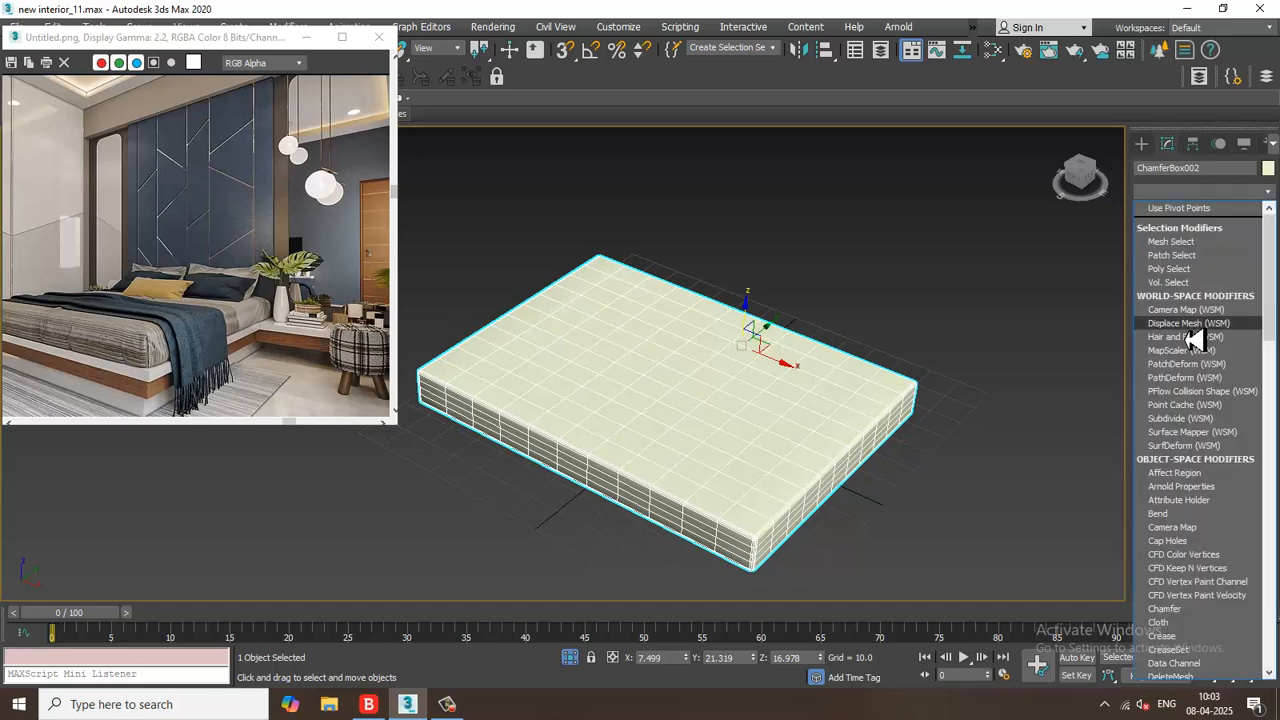
pyautogui.scroll(-10, 1194, 323)
pyautogui.click(1194, 323)
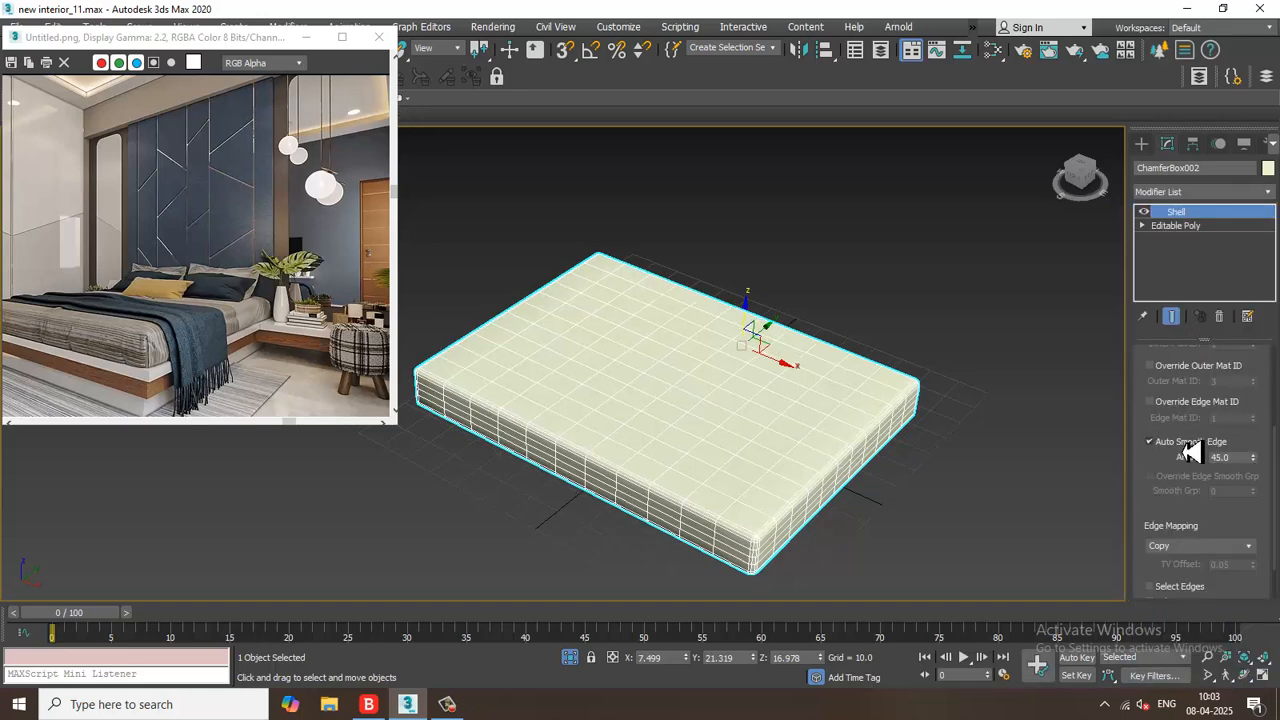
# - Change the bed cover's object color to blue and end its isolation
pyautogui.click(1267, 169)
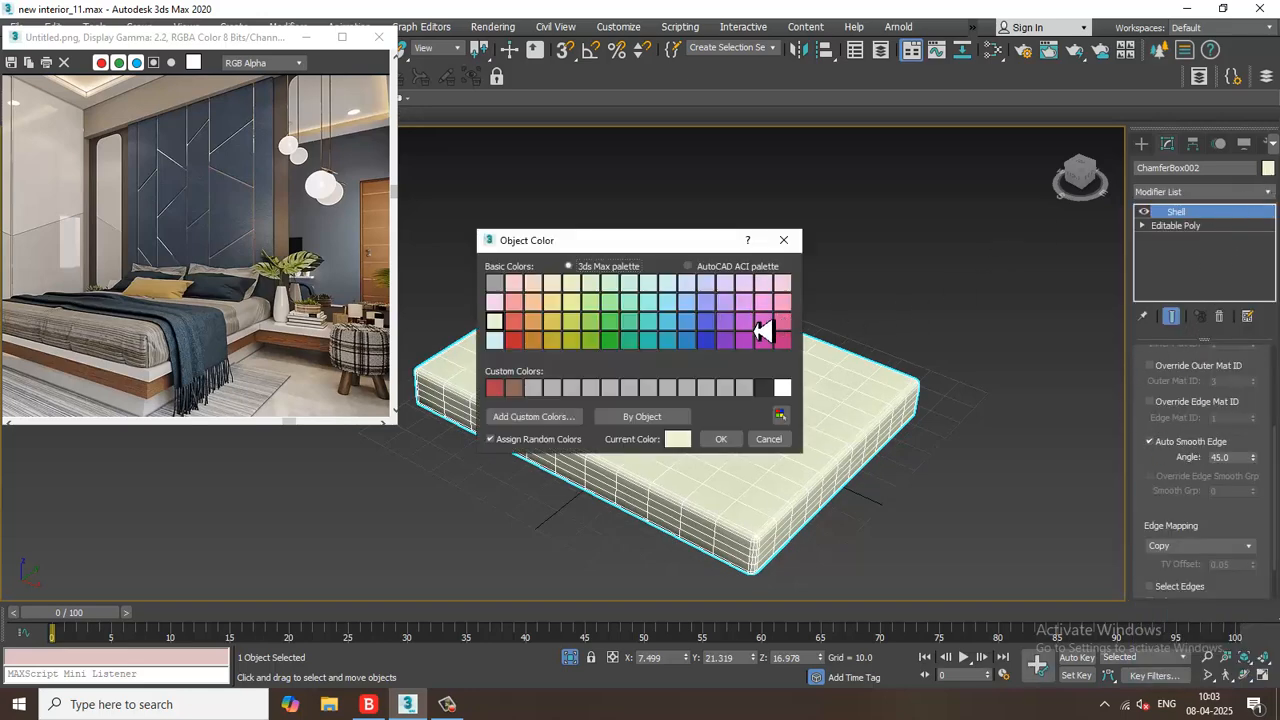
pyautogui.click(720, 440)
pyautogui.rightClick(814, 243)
pyautogui.click(860, 113)
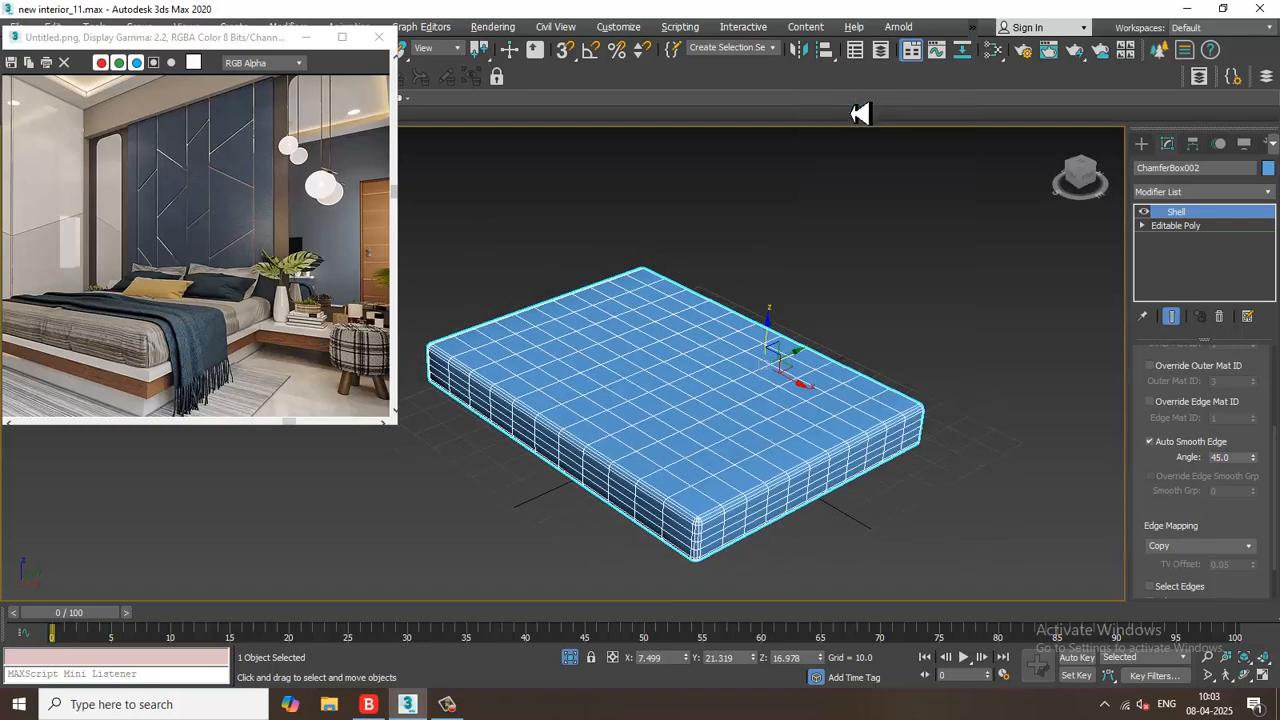
# - Raise the blue bed cover slightly along Z, by about 0.45
pyautogui.scroll(4, 749, 294)
pyautogui.keyDown('alt'); pyautogui.moveTo(654, 357); pyautogui.dragTo(680, 351, button='middle'); pyautogui.keyUp('alt')
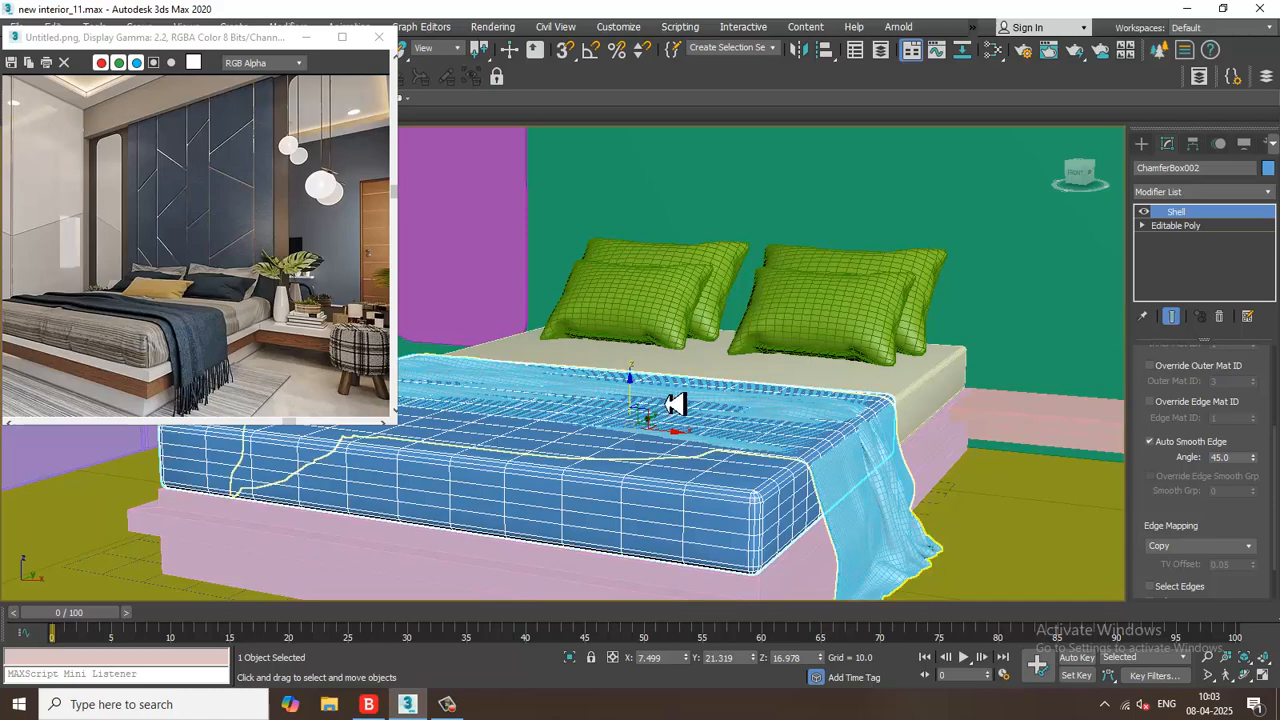
pyautogui.moveTo(636, 398); pyautogui.dragTo(652, 398)
pyautogui.keyDown('alt'); pyautogui.moveTo(797, 412); pyautogui.dragTo(815, 381, button='middle'); pyautogui.keyUp('alt')
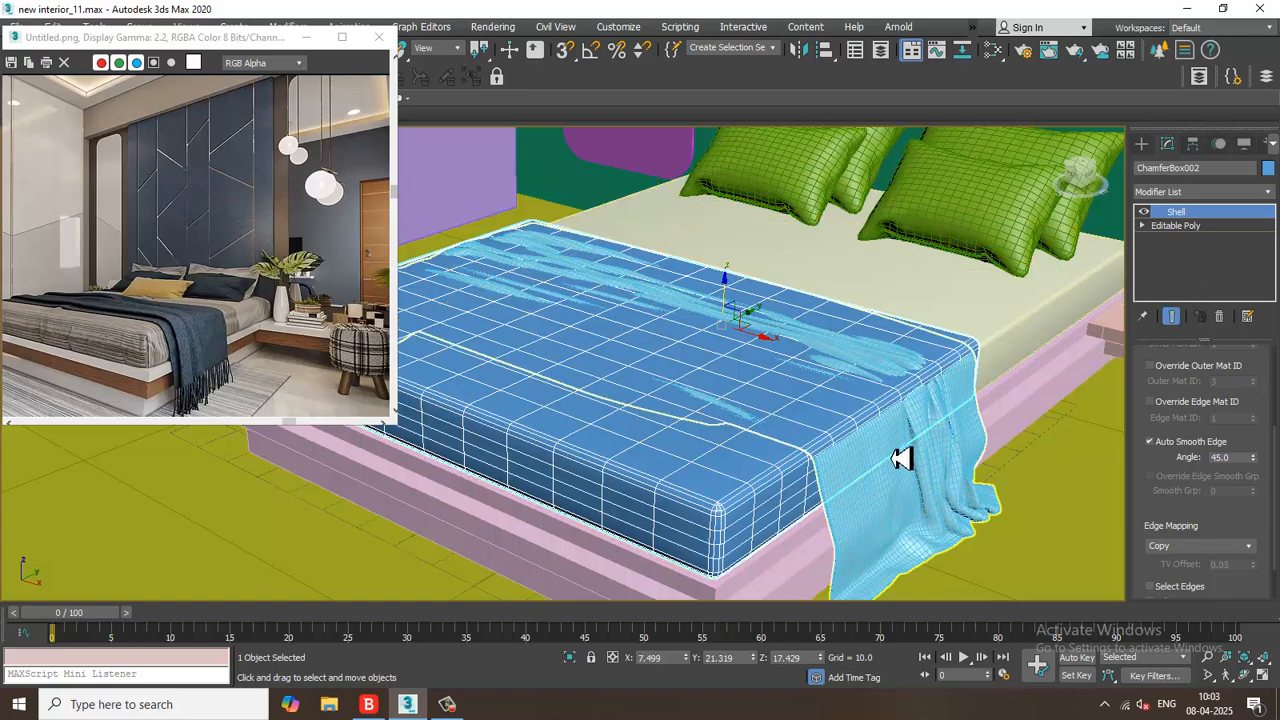
pyautogui.hotkey('ctrl', 'z')
# - Select the draped throw blanket and raise it about 3.1 along Z above the blue bed cover
pyautogui.click(708, 311)
pyautogui.scroll(-5, 703, 329)
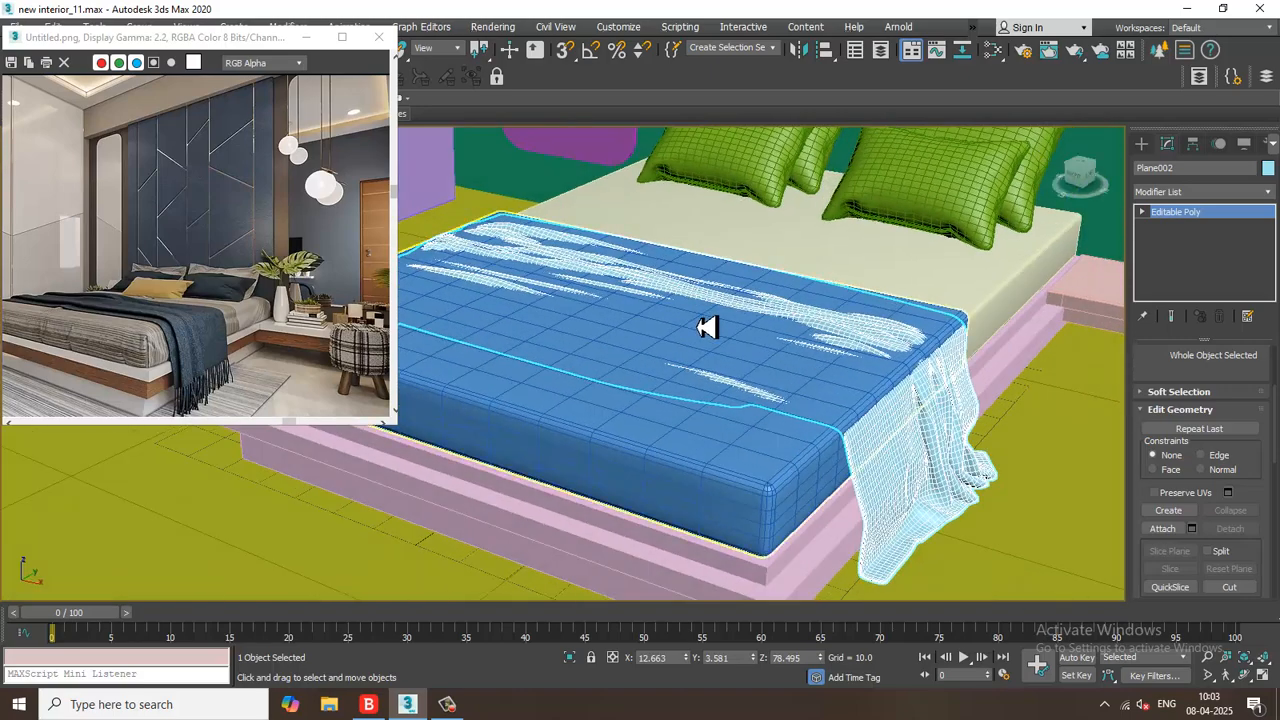
pyautogui.keyDown('alt'); pyautogui.moveTo(733, 329); pyautogui.dragTo(730, 326, button='middle'); pyautogui.keyUp('alt')
pyautogui.moveTo(695, 174); pyautogui.dragTo(695, 170)
pyautogui.keyDown('alt'); pyautogui.moveTo(840, 270); pyautogui.dragTo(664, 335, button='middle'); pyautogui.keyUp('alt')
# - Convert the blue bed cover to Editable Poly and apply a Cloth modifier to it
pyautogui.click(666, 391)
pyautogui.scroll(5, 708, 401)
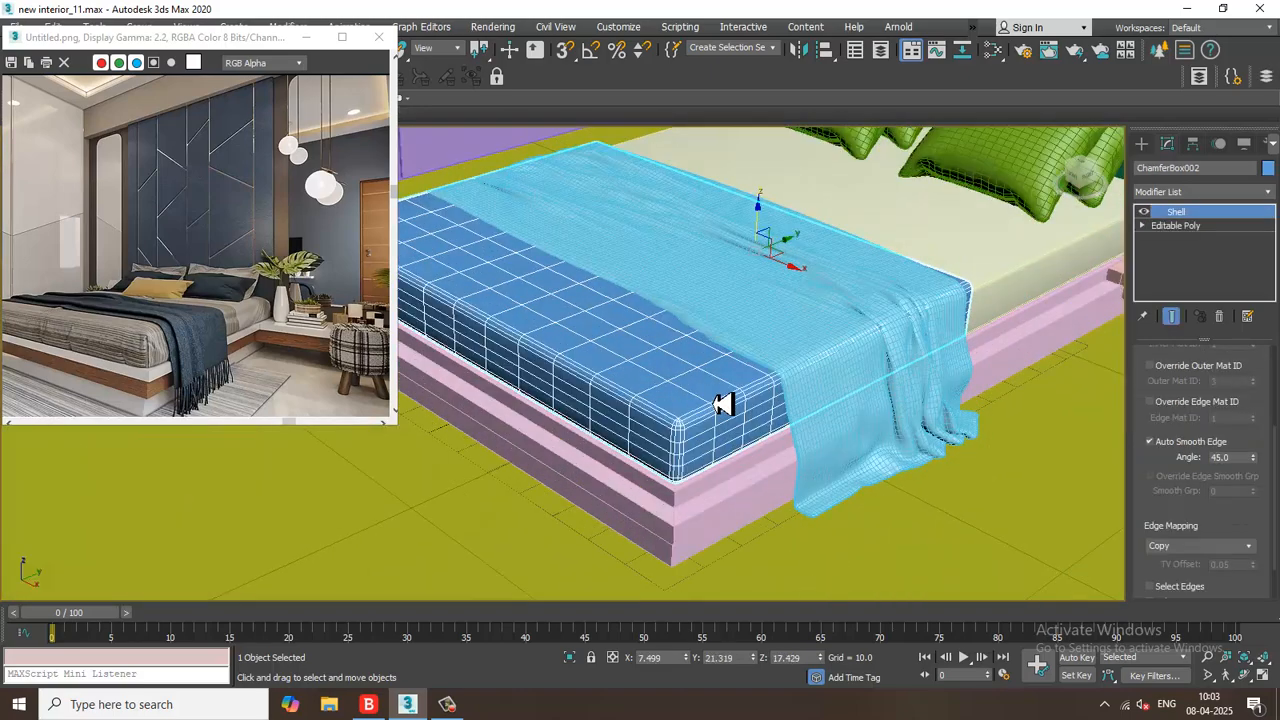
pyautogui.rightClick(668, 368)
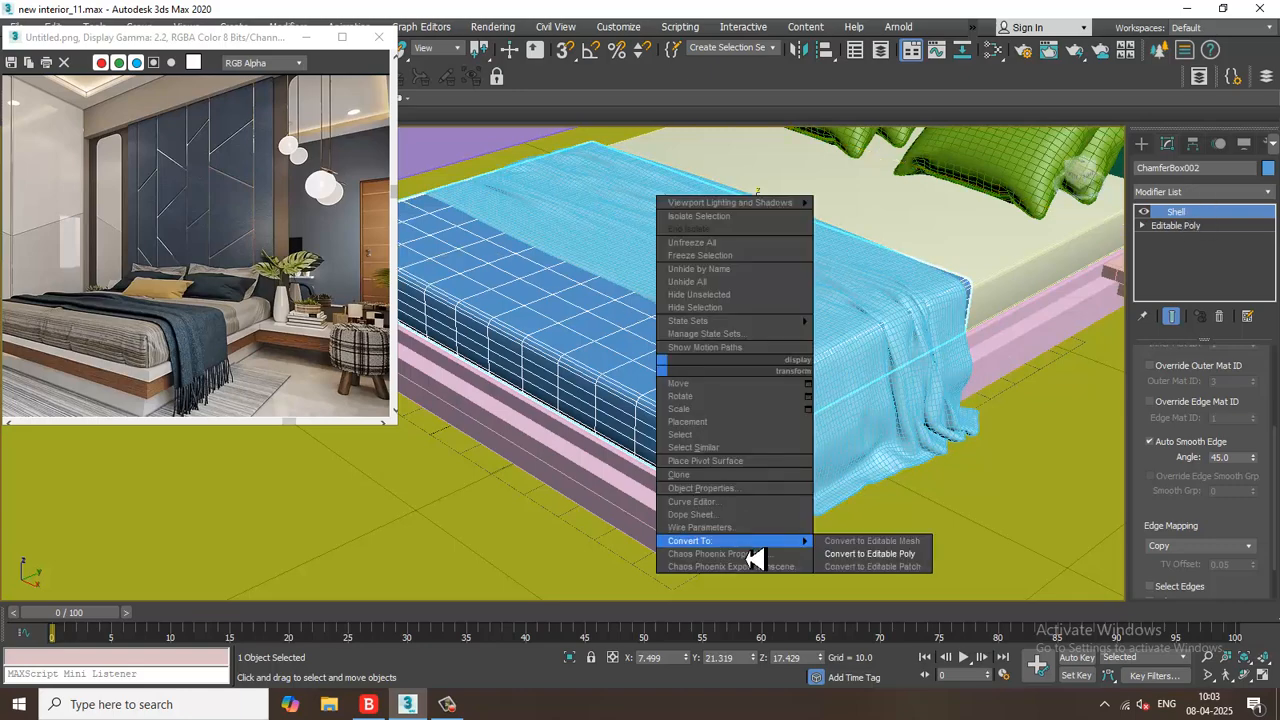
pyautogui.moveTo(786, 541)
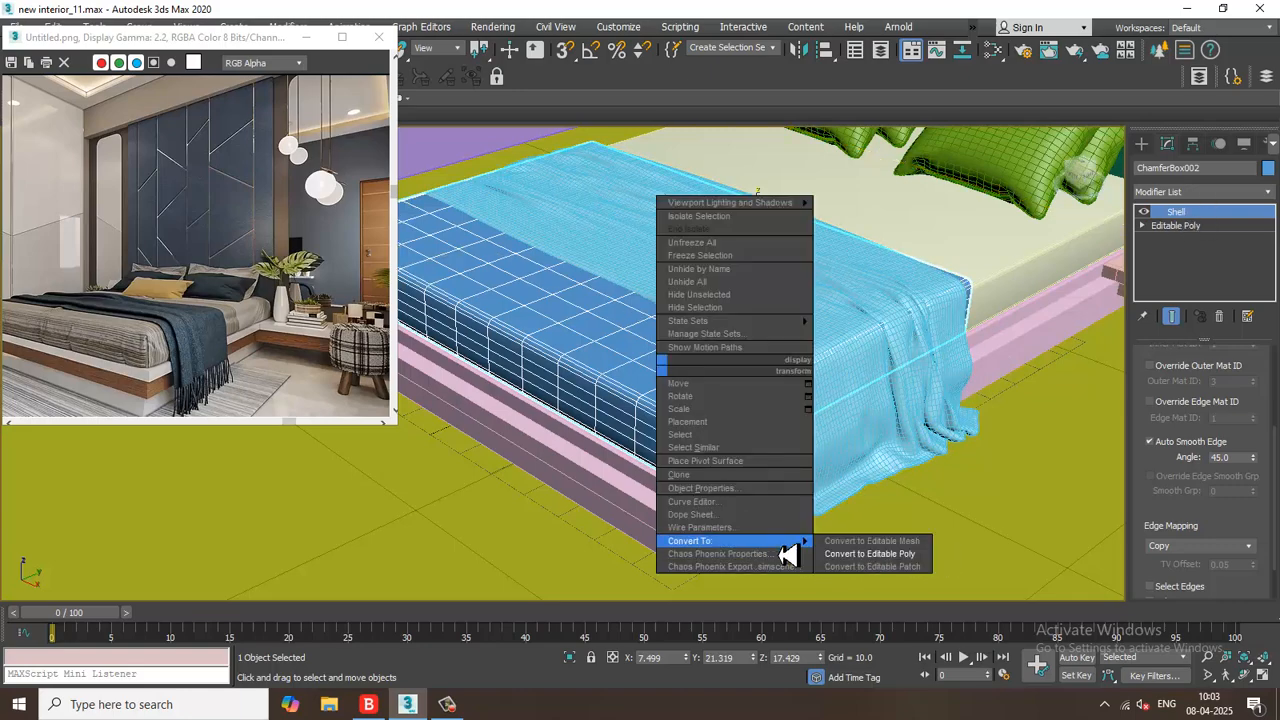
pyautogui.click(871, 561)
pyautogui.click(1207, 194)
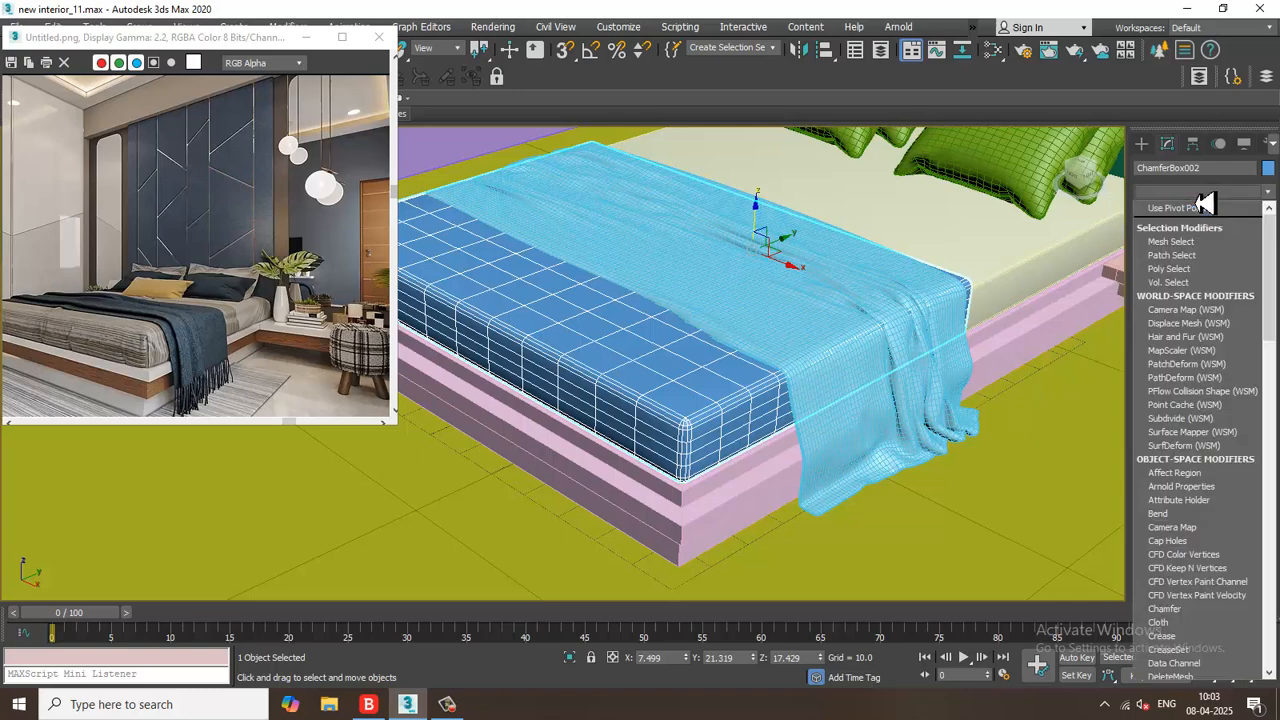
pyautogui.scroll(-7, 1198, 325)
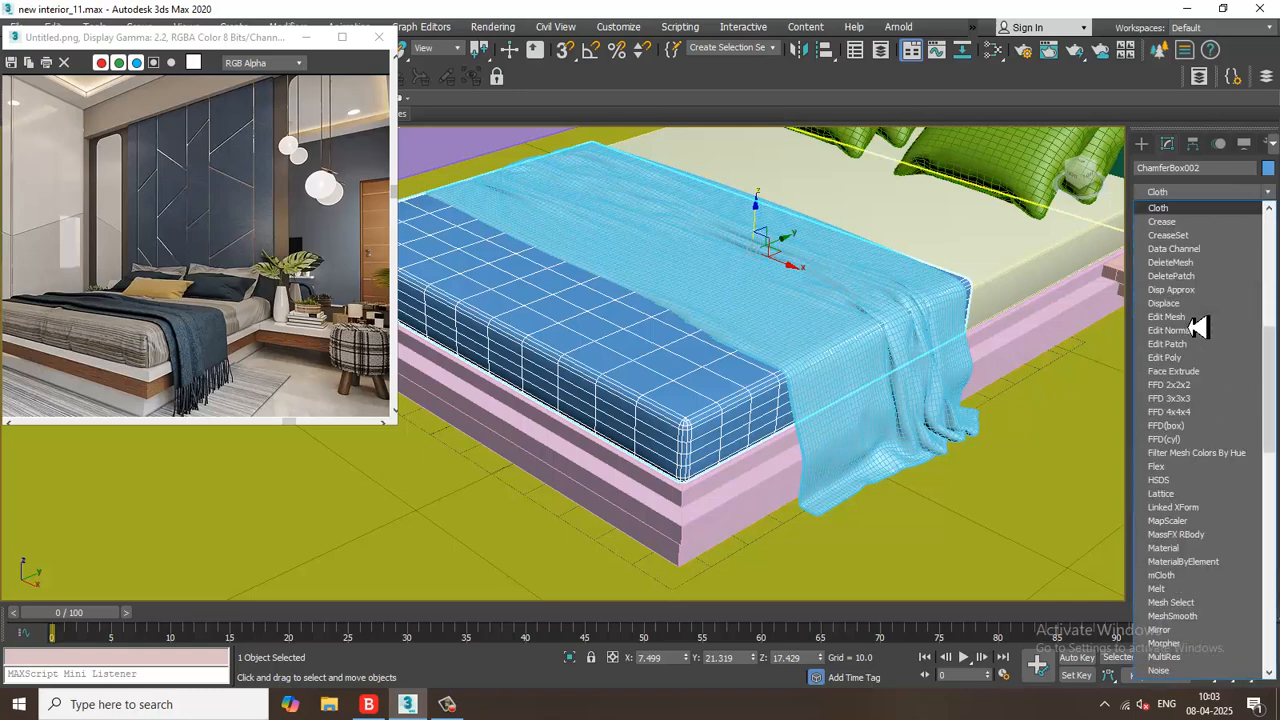
pyautogui.click(1198, 325)
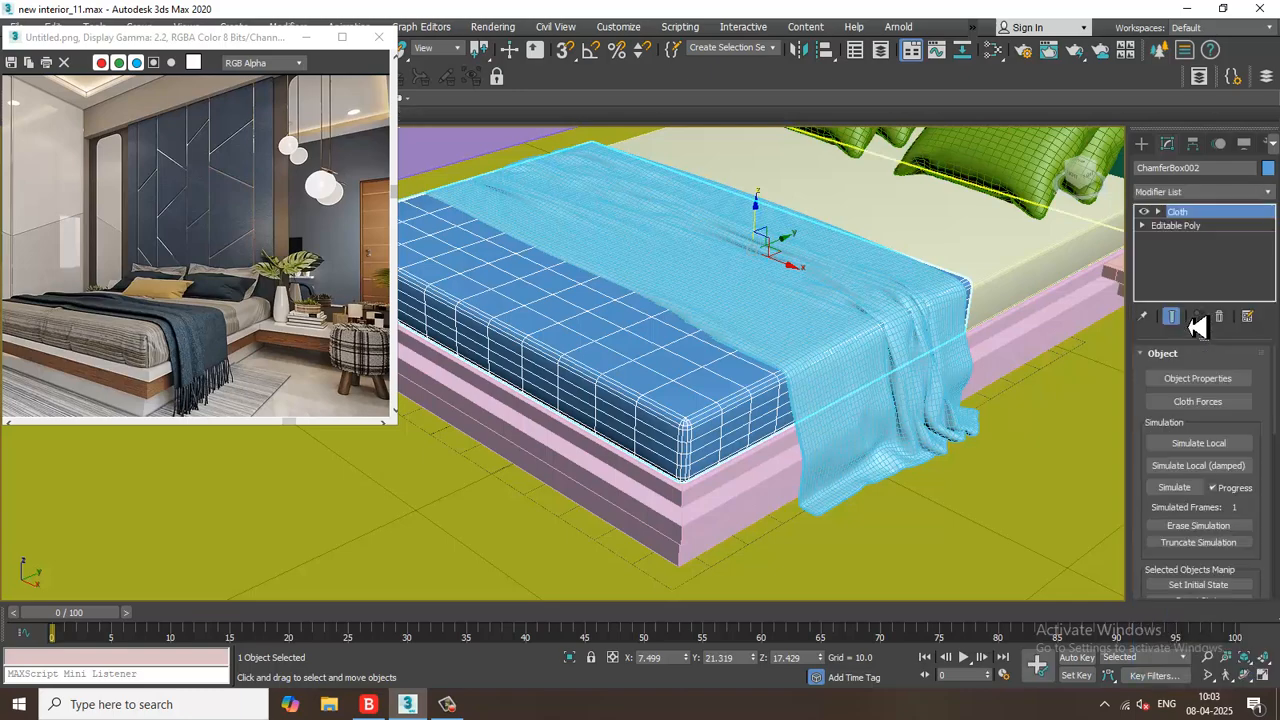
# - Define the bed cover as Cloth with the Cotton preset and adjust its pressure in the object properties
pyautogui.click(1205, 385)
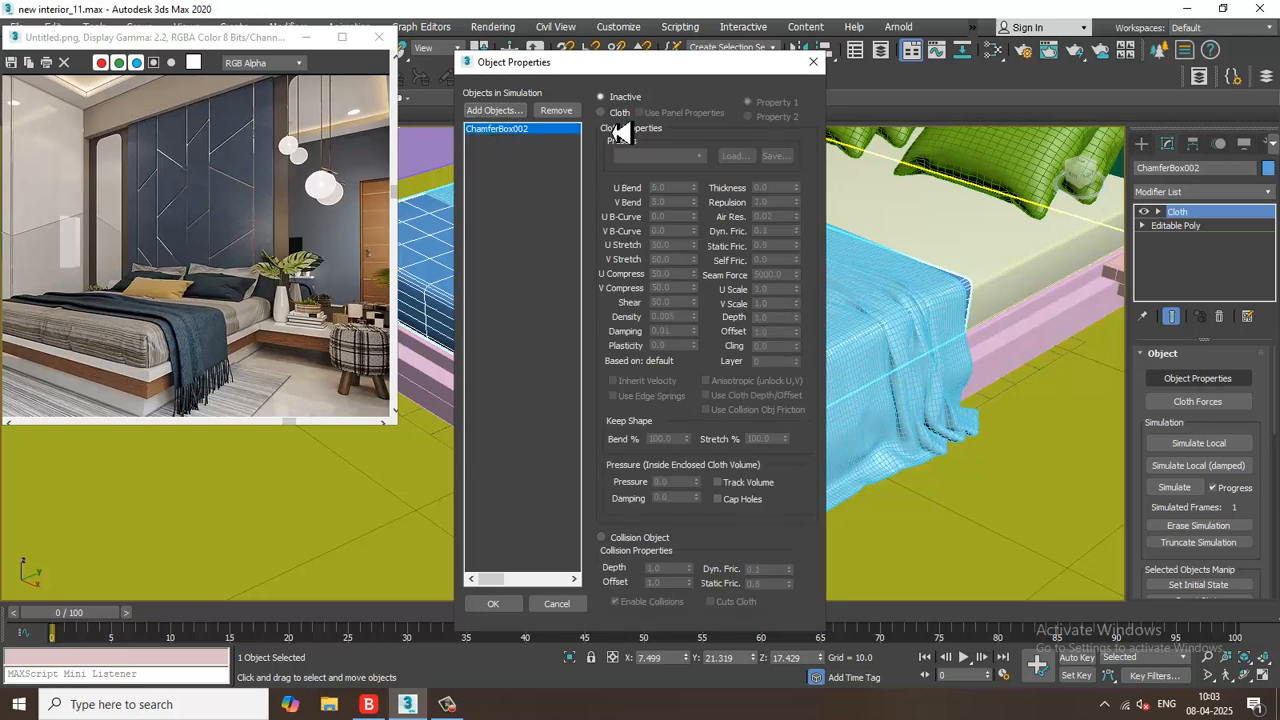
pyautogui.click(601, 112)
pyautogui.click(658, 157)
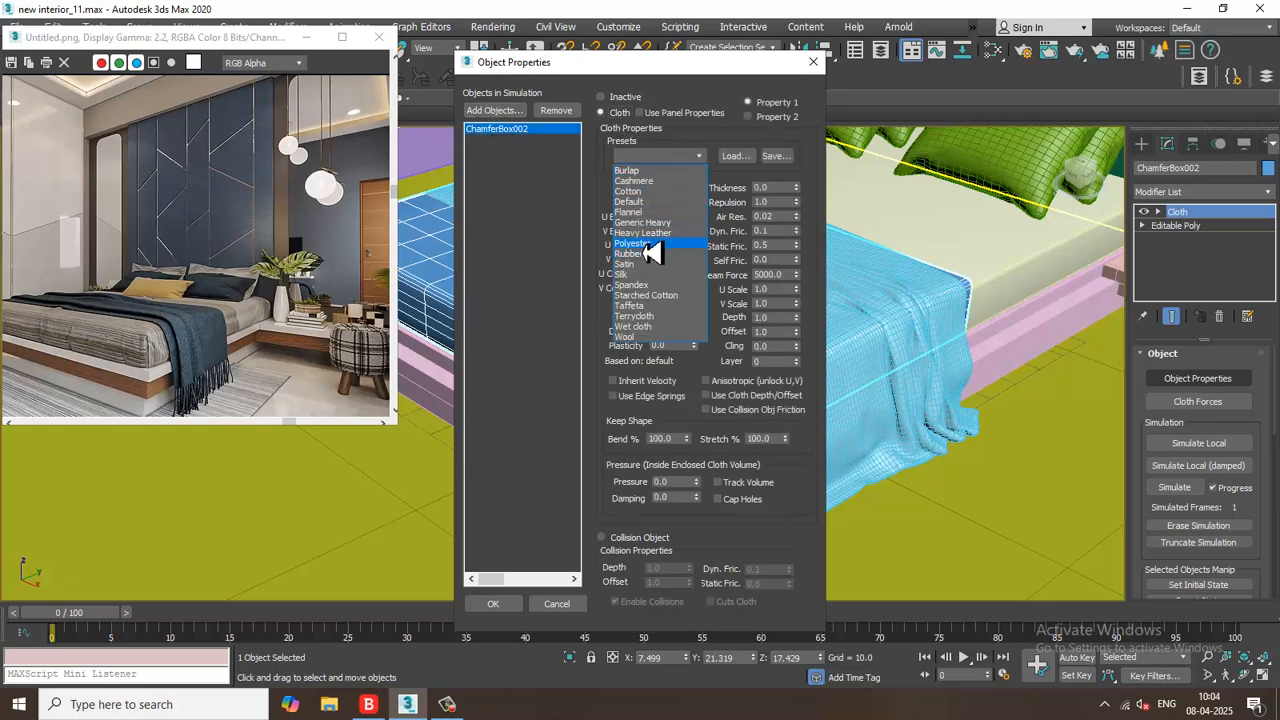
pyautogui.click(640, 192)
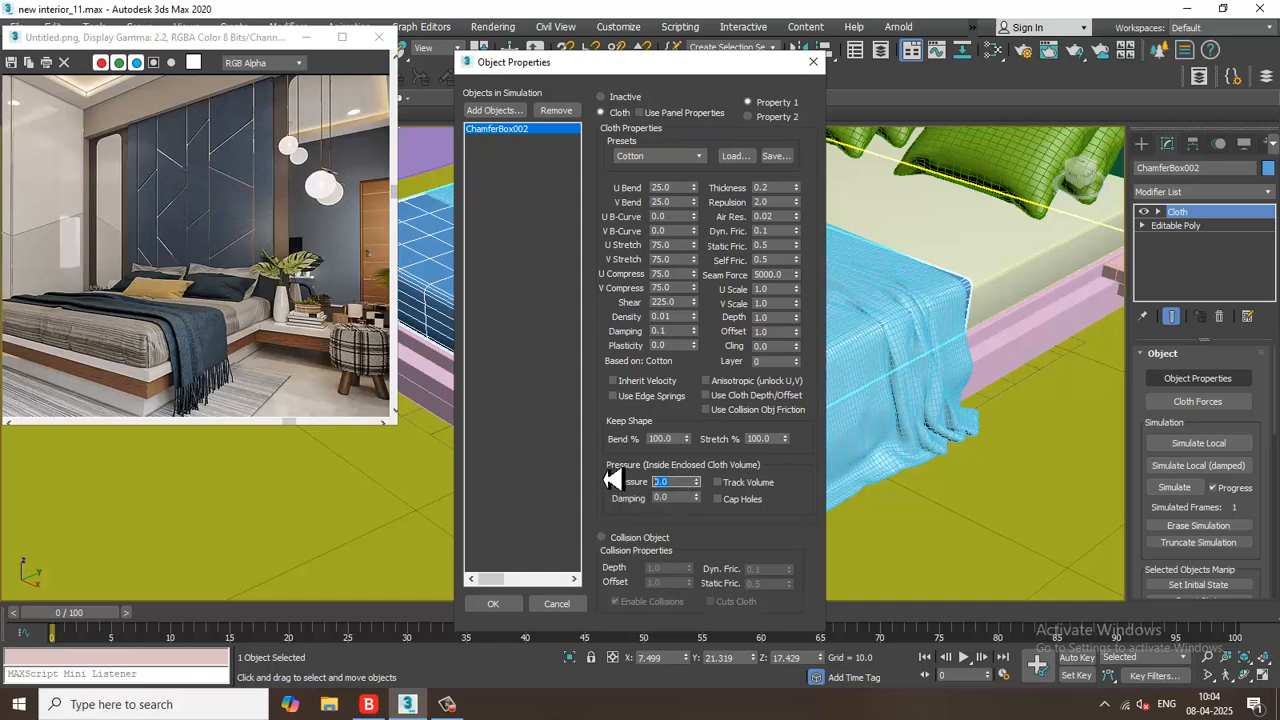
pyautogui.click(494, 605)
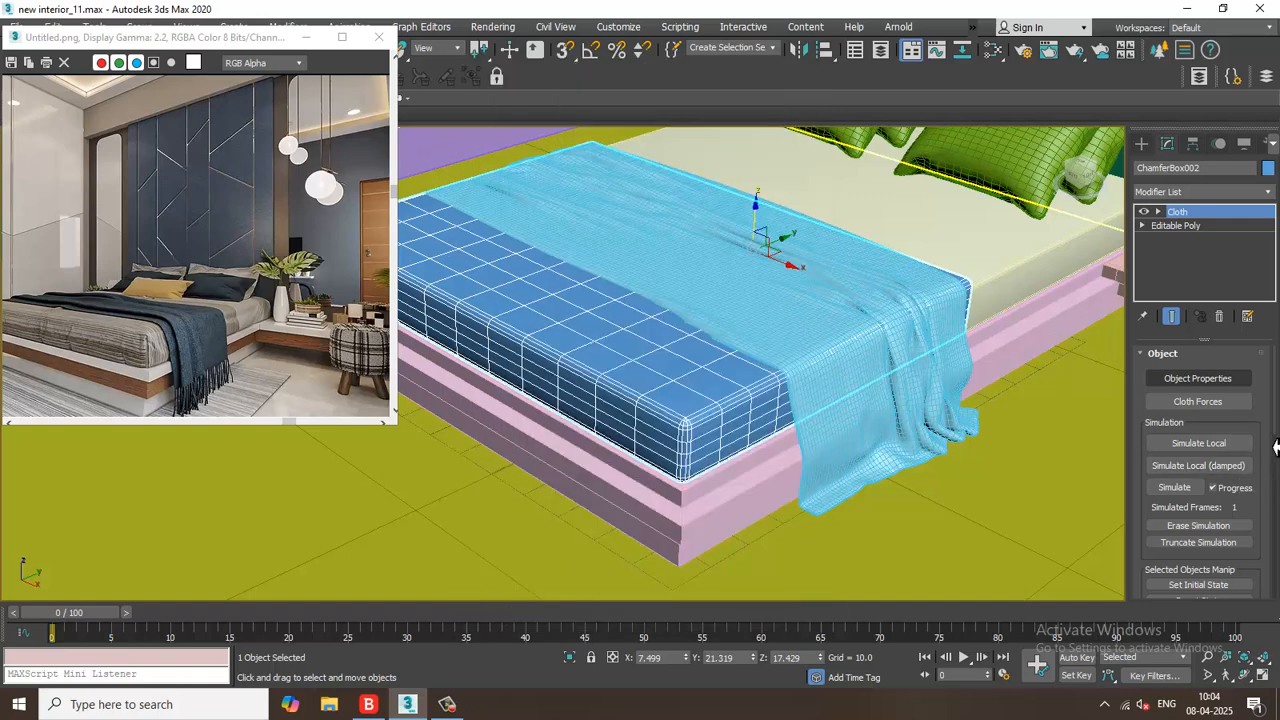
# - Set the cloth simulation gravity to 0
pyautogui.scroll(-5, 1276, 447)
pyautogui.moveTo(1183, 570); pyautogui.dragTo(1192, 479)
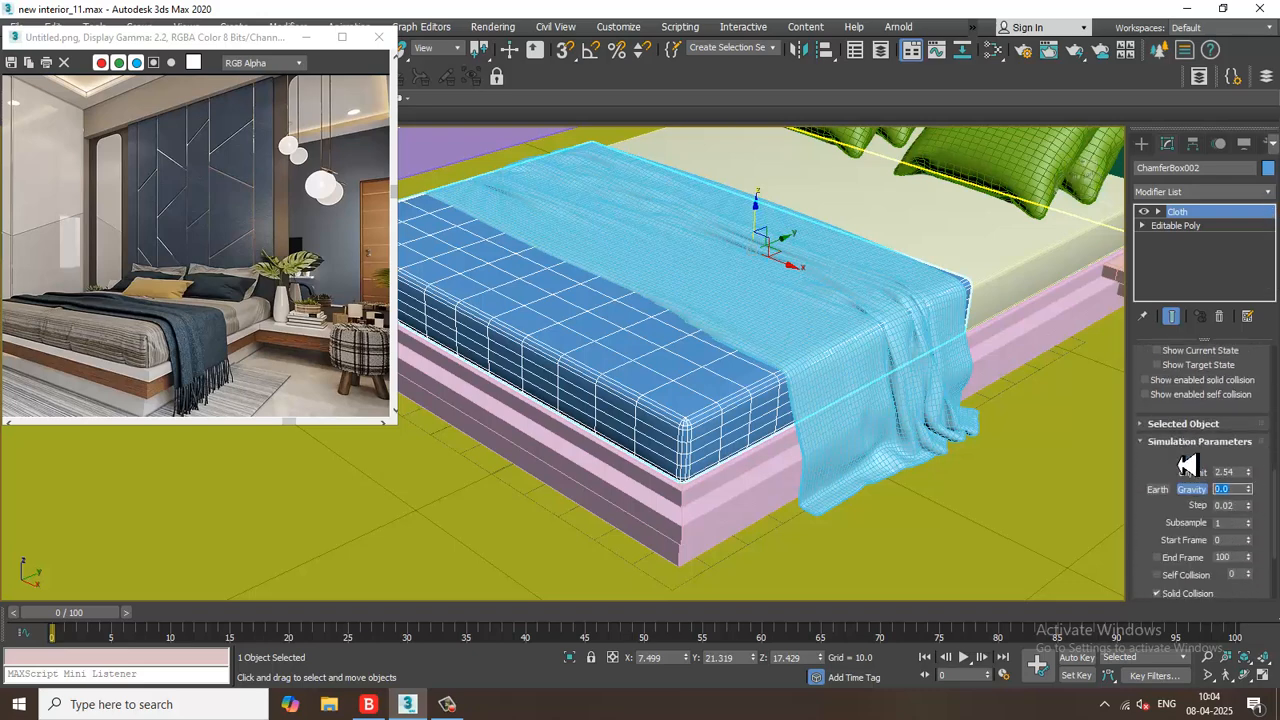
pyautogui.moveTo(1270, 382); pyautogui.dragTo(1270, 573)
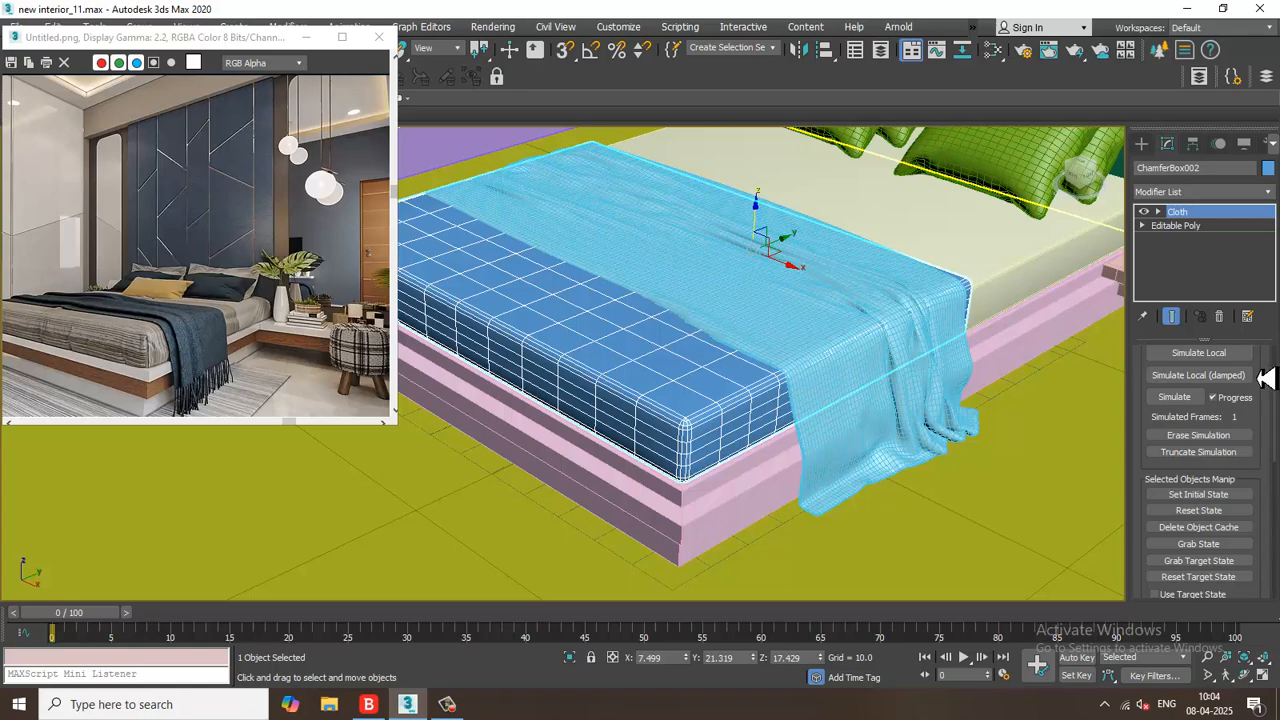
pyautogui.moveTo(1267, 378); pyautogui.dragTo(1267, 469)
# - Try a long local cloth simulation on the bed cover and reset the cover's state
pyautogui.click(1210, 443)
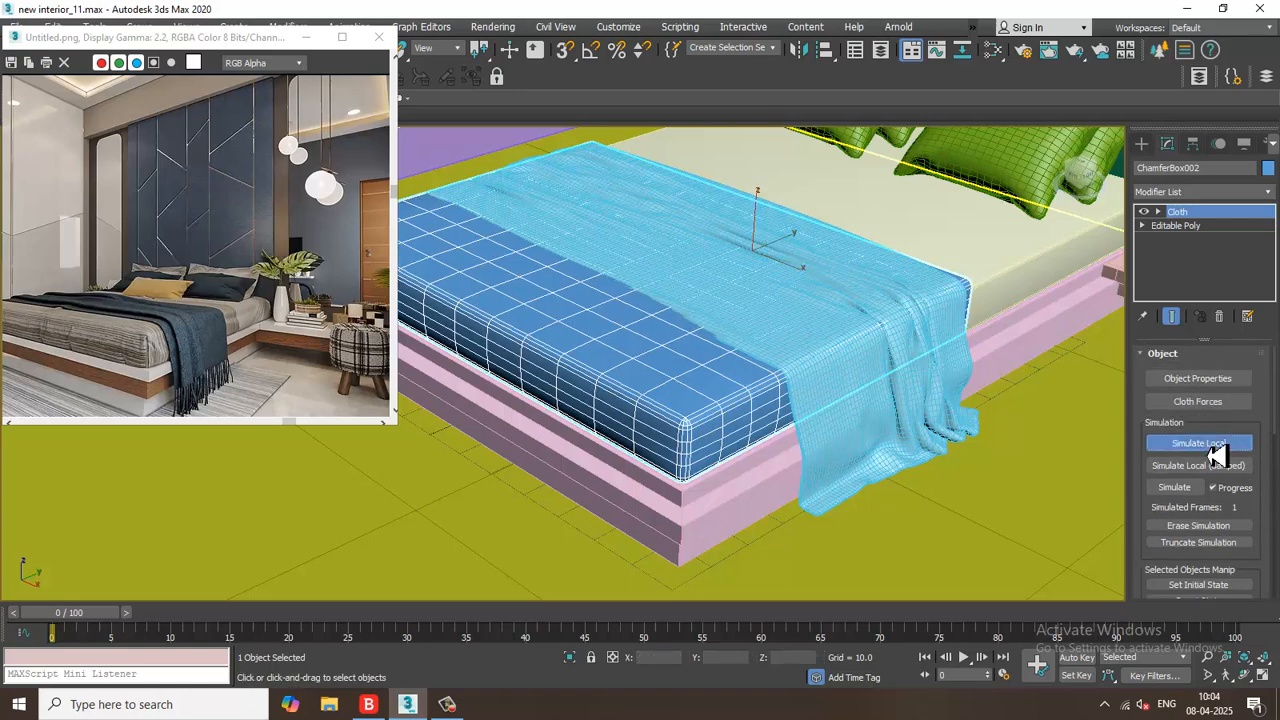
pyautogui.click(1210, 445)
pyautogui.click(1212, 446)
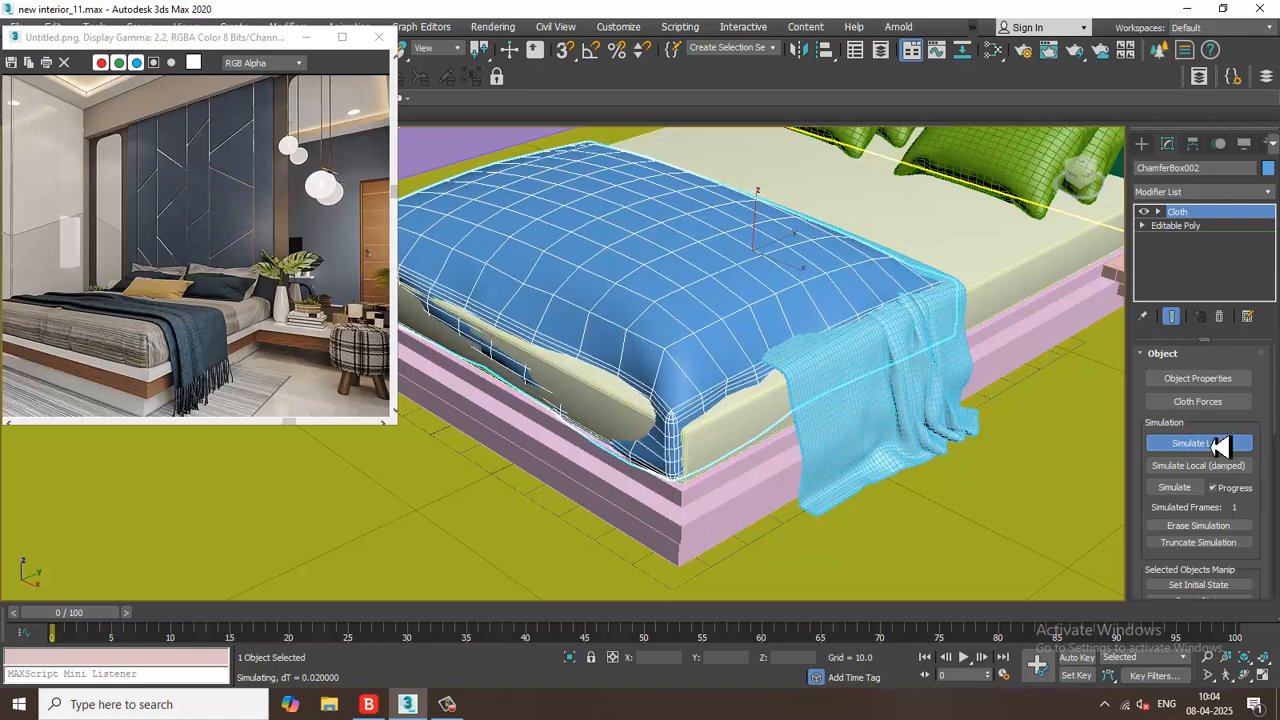
pyautogui.click(1214, 446)
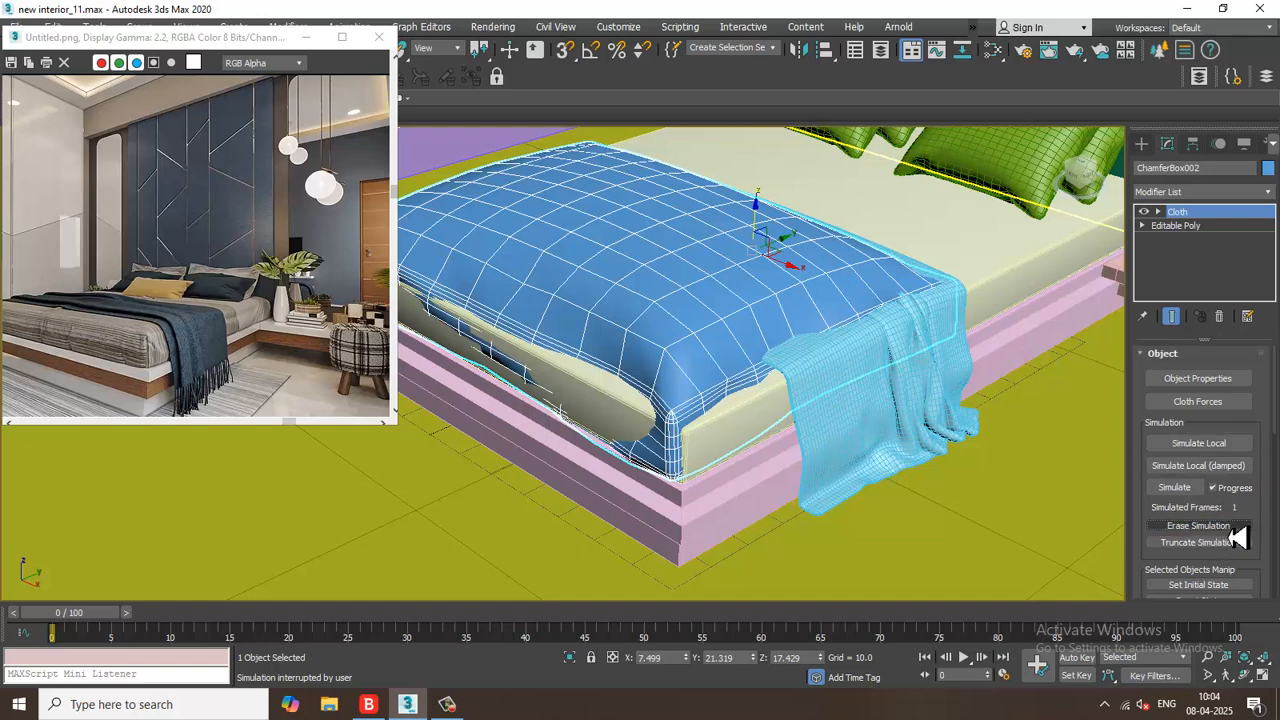
pyautogui.moveTo(1140, 585); pyautogui.dragTo(1163, 472)
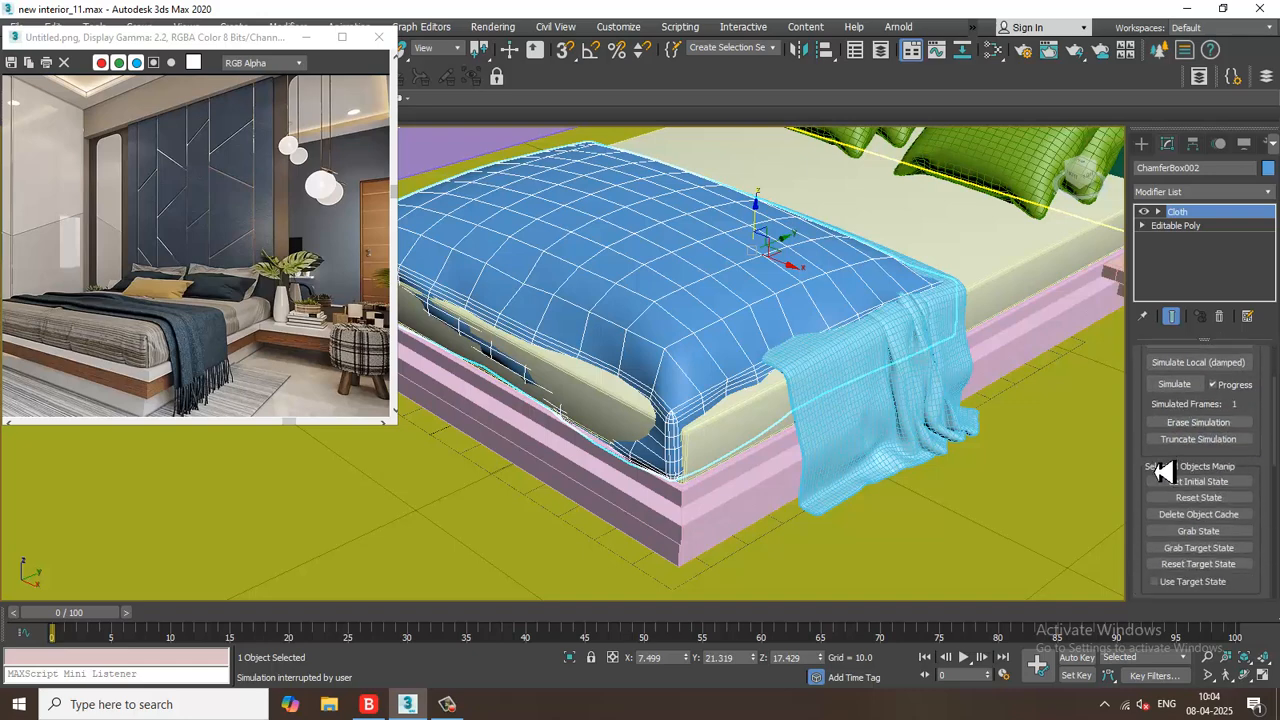
pyautogui.click(1203, 497)
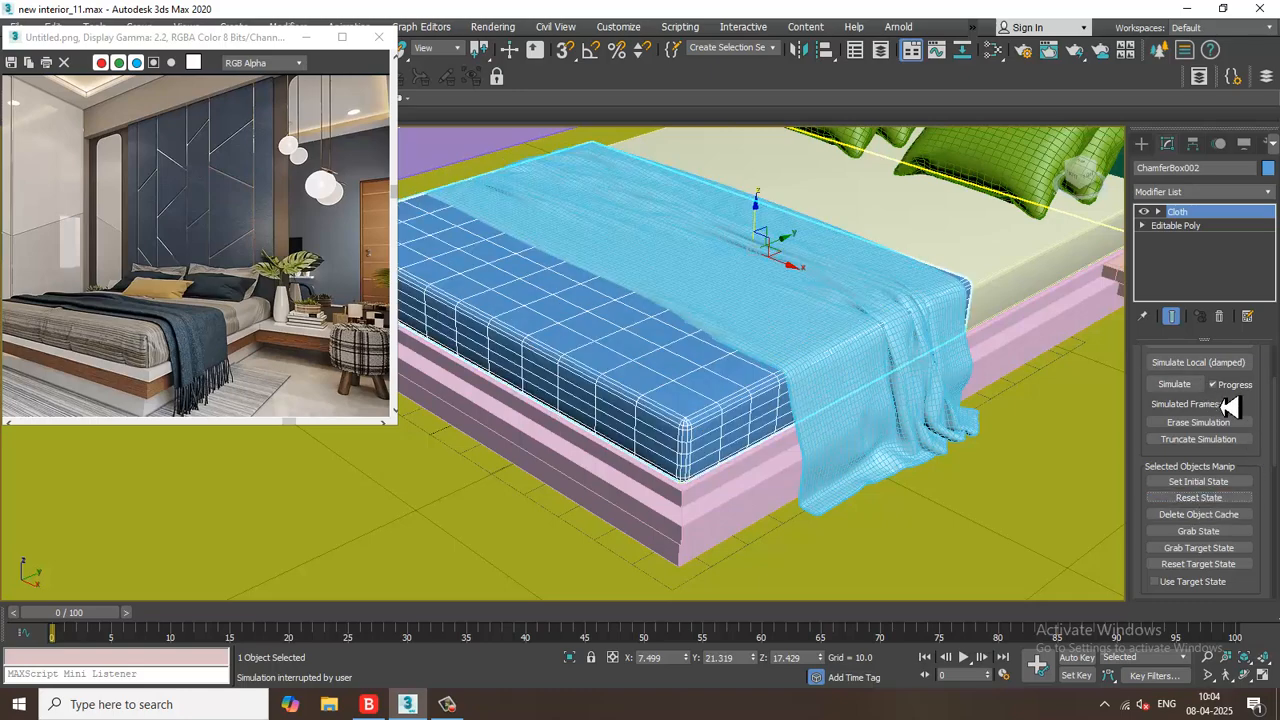
# - Run a brief local cloth simulation on the bed cover and stop it after a slight inflation
pyautogui.scroll(2, 1237, 400)
pyautogui.click(1212, 444)
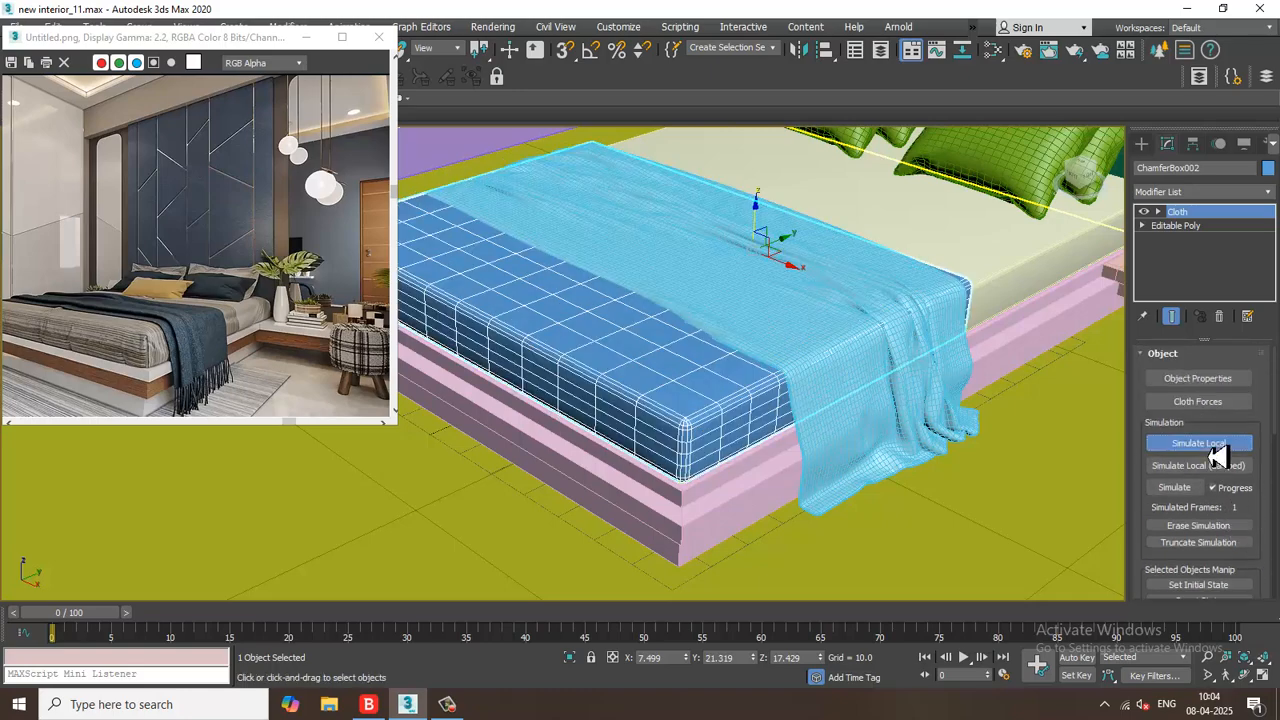
pyautogui.click(1210, 449)
# - Convert the simulated bed cover to Editable Poly
pyautogui.keyDown('alt'); pyautogui.moveTo(897, 377); pyautogui.dragTo(791, 337, button='middle'); pyautogui.keyUp('alt')
pyautogui.rightClick(720, 316)
pyautogui.moveTo(760, 492)
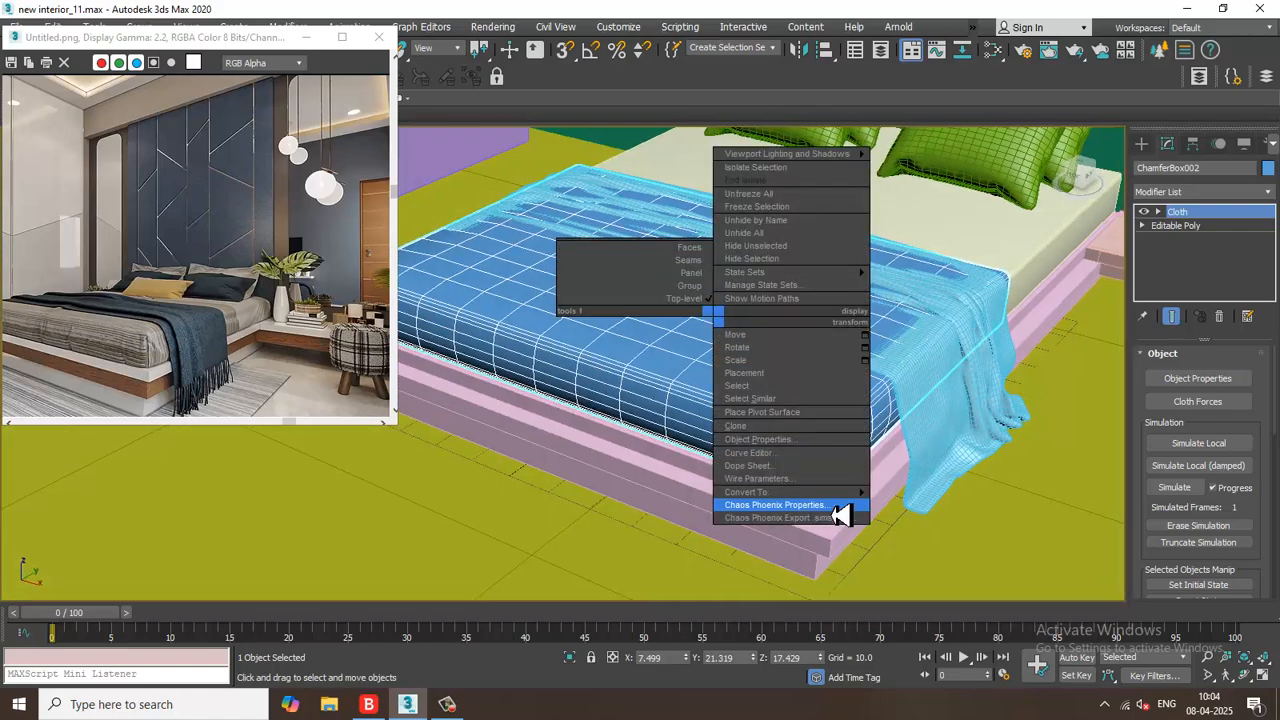
pyautogui.click(973, 518)
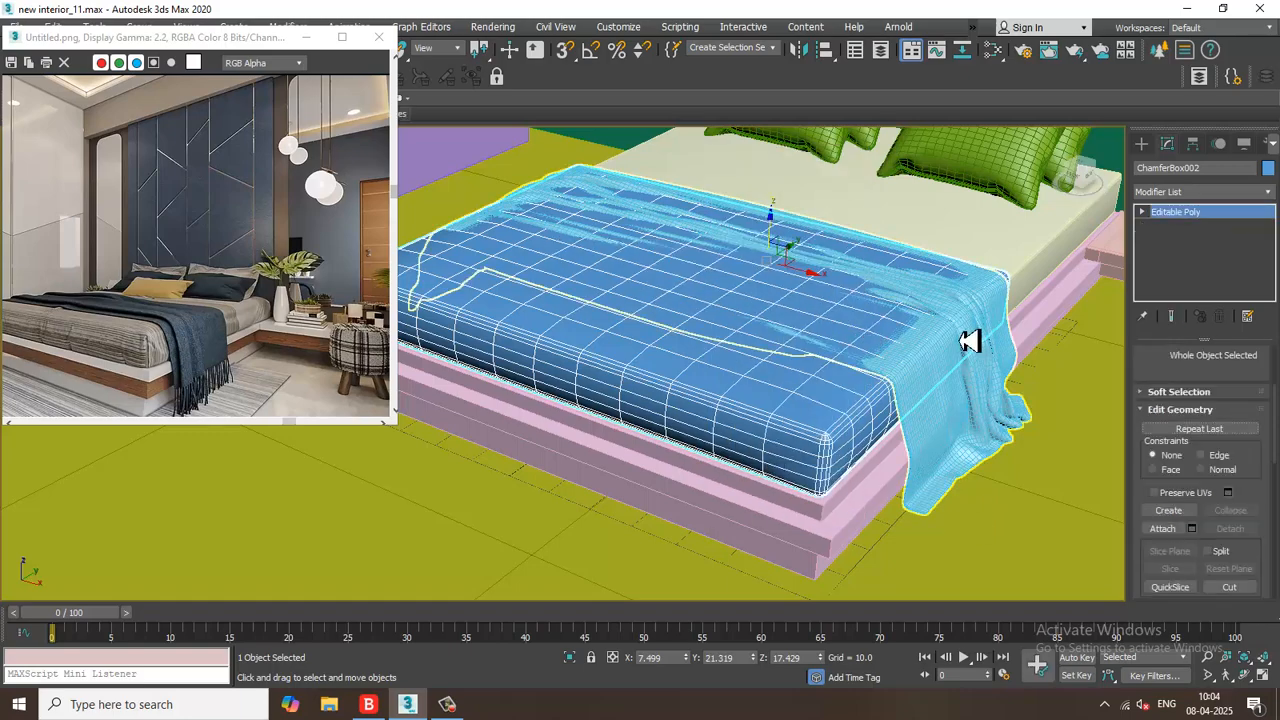
# - Examine the bed cover, the throw blanket and the whole room against the full reference image
pyautogui.click(770, 236)
pyautogui.scroll(-5, 797, 252)
pyautogui.keyDown('alt'); pyautogui.moveTo(846, 286); pyautogui.dragTo(834, 420, button='middle'); pyautogui.keyUp('alt')
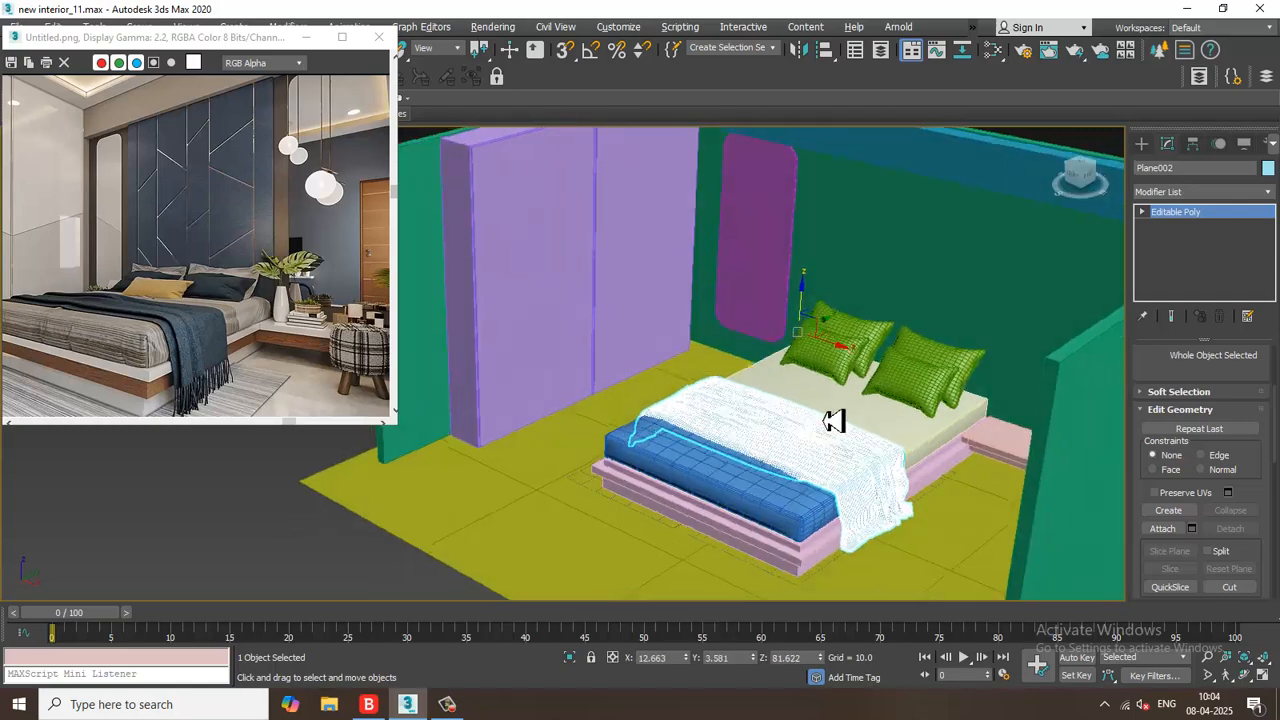
pyautogui.scroll(6, 777, 409)
pyautogui.scroll(-1, 762, 376)
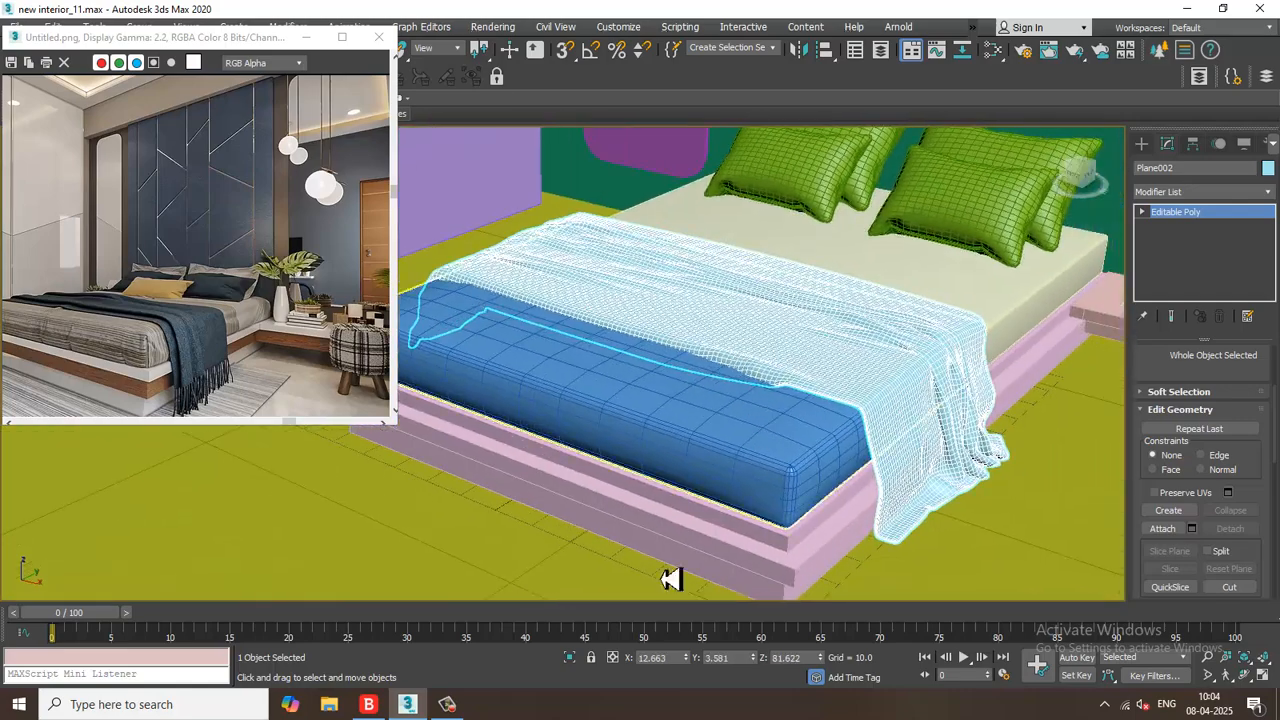
pyautogui.scroll(-4, 771, 451)
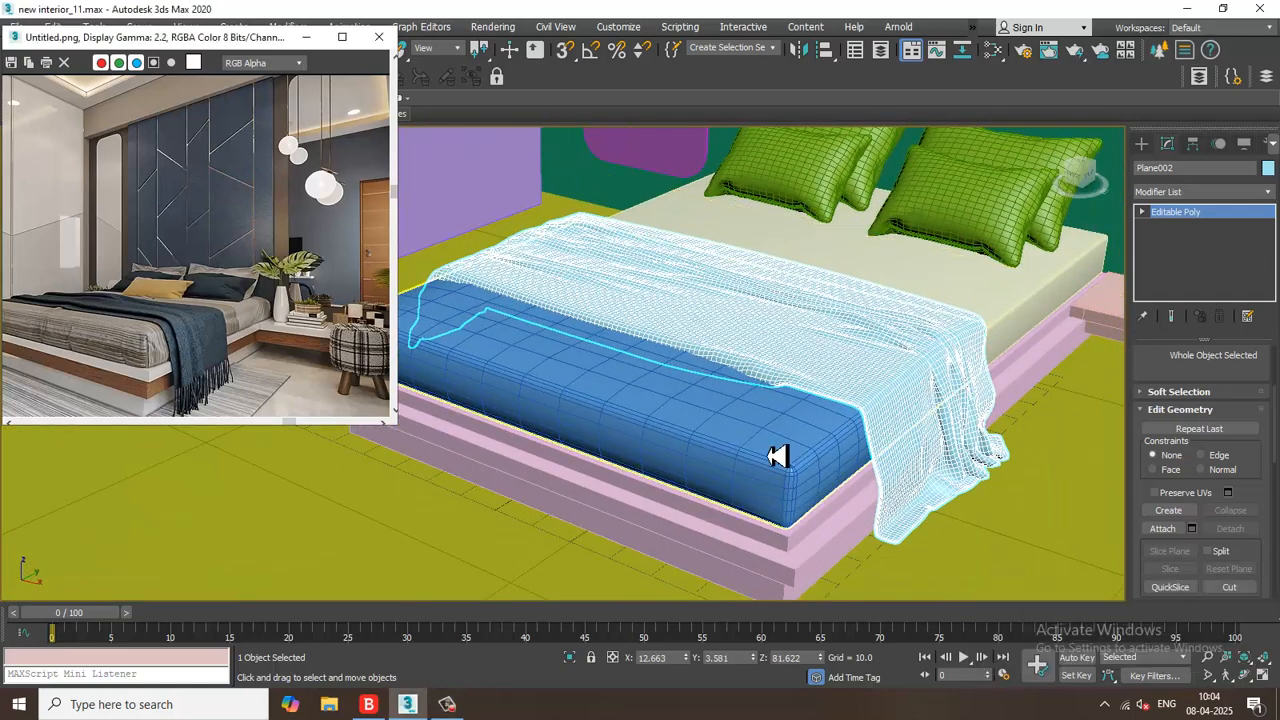
pyautogui.scroll(-5, 743, 447)
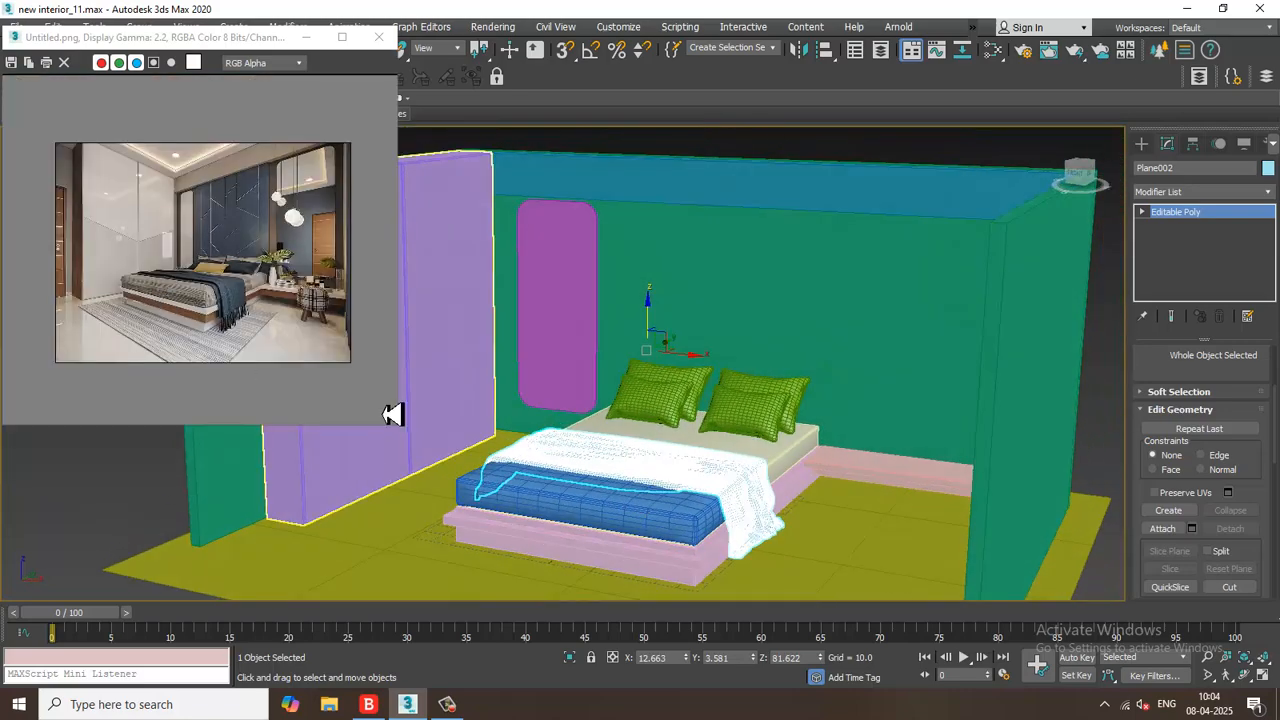
pyautogui.keyDown('alt'); pyautogui.moveTo(430, 412); pyautogui.dragTo(666, 404, button='middle'); pyautogui.keyUp('alt')
pyautogui.scroll(2, 511, 411)
pyautogui.scroll(-2, 695, 405)
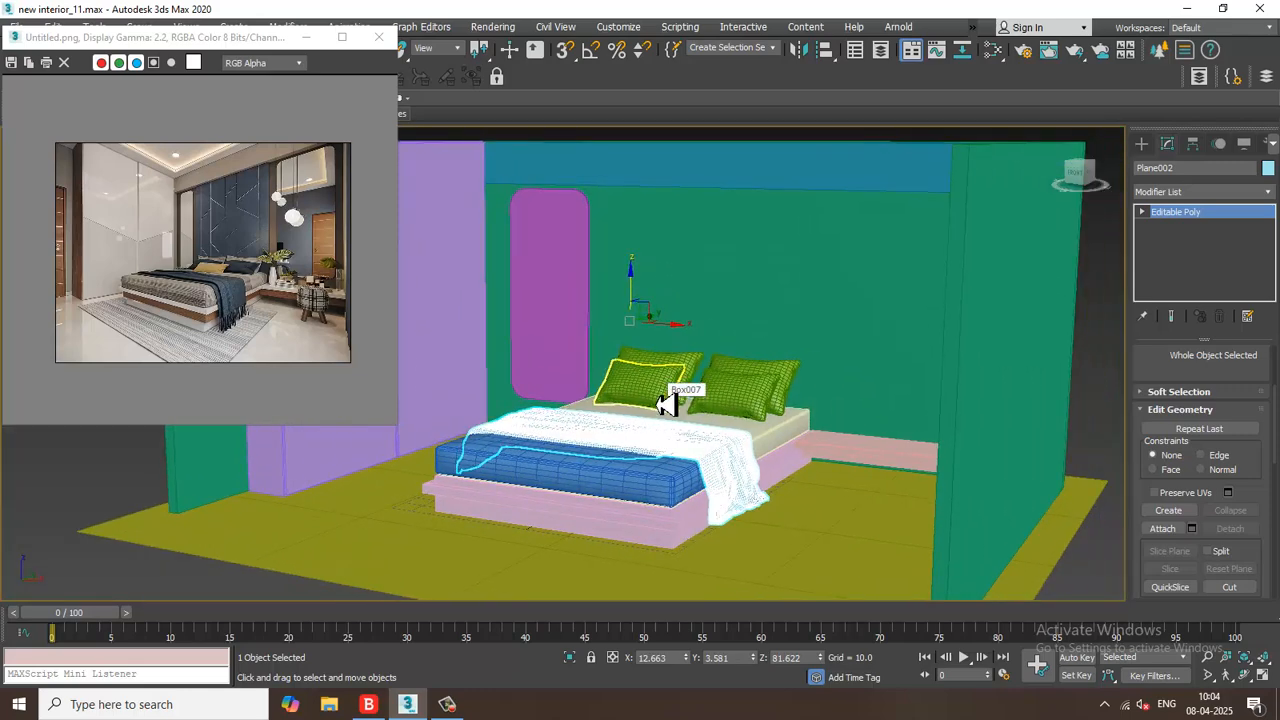